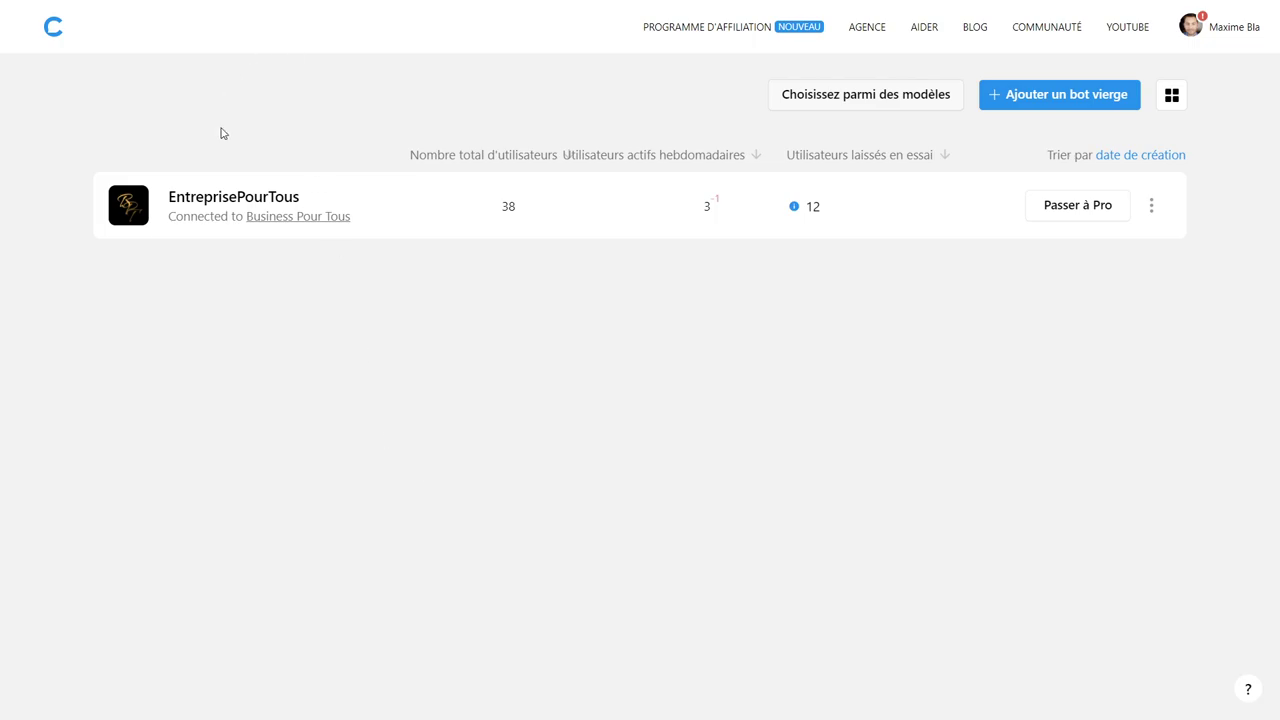
Step: Open the EntreprisePourTous bot and look over its growth tools overview
left_click(229, 205)
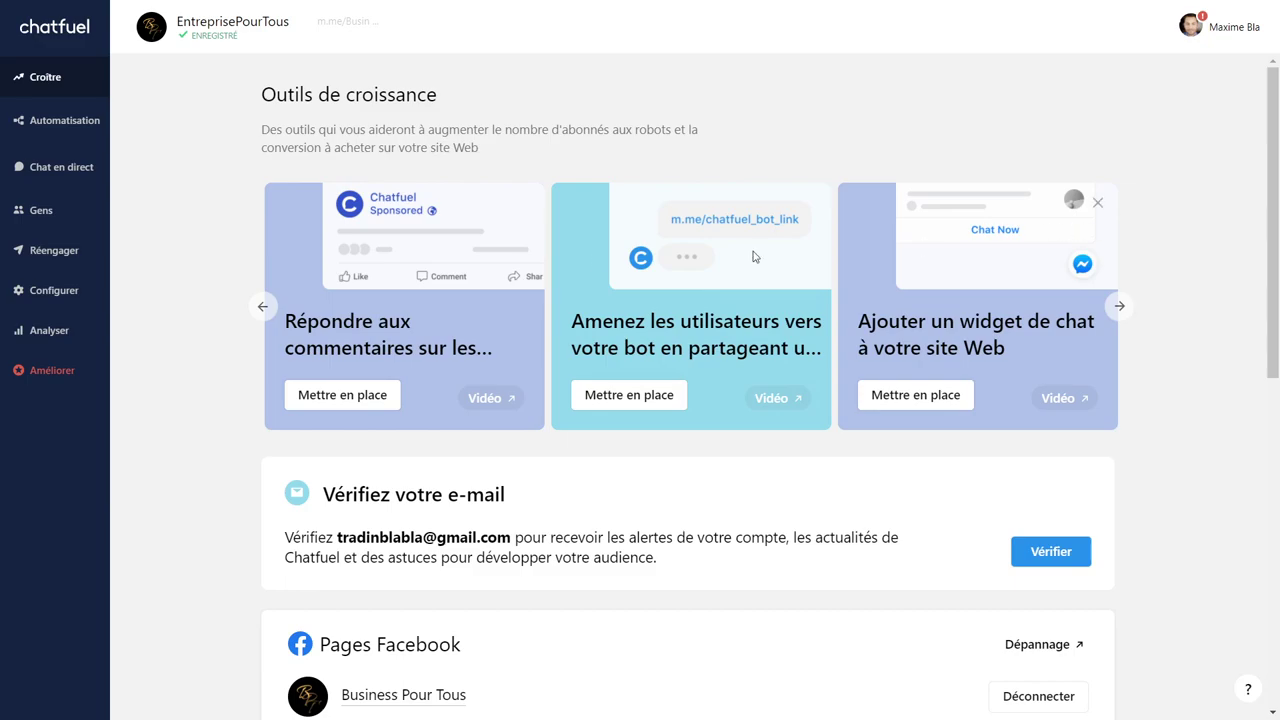
scroll(168, 264, "down", 1)
scroll(169, 262, "up", 1)
scroll(164, 262, "down", 2)
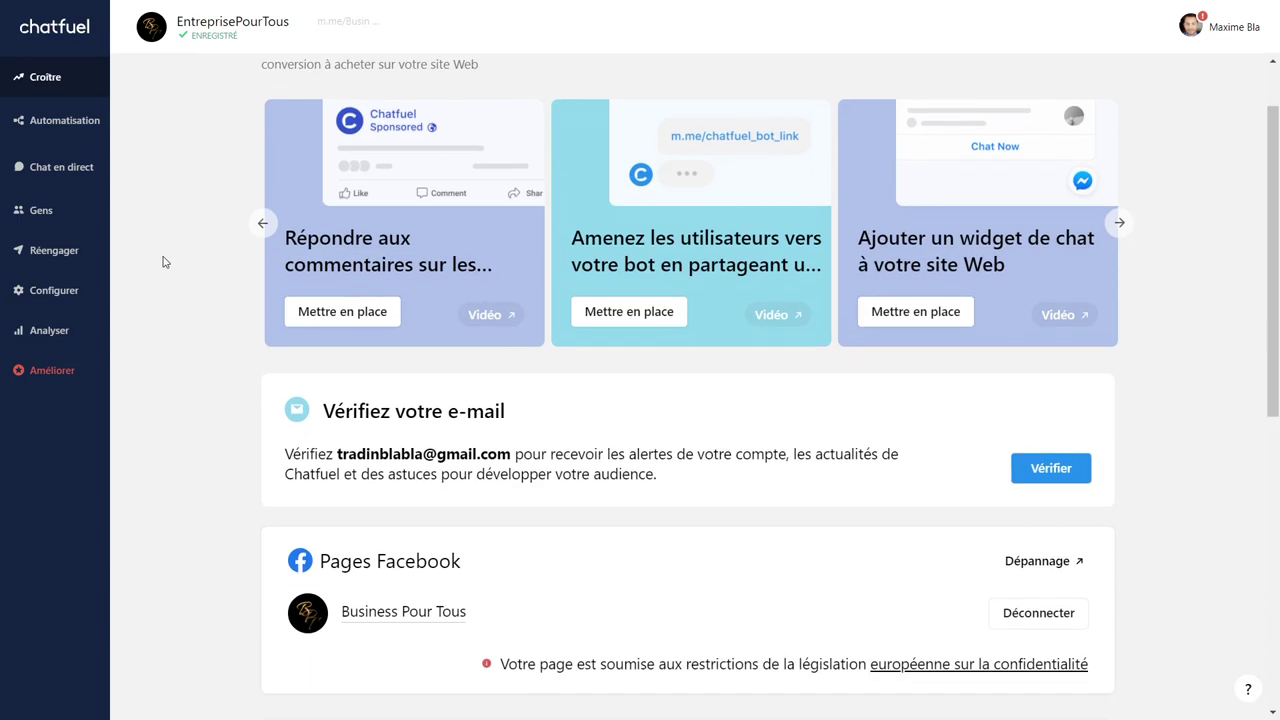
scroll(165, 262, "up", 2)
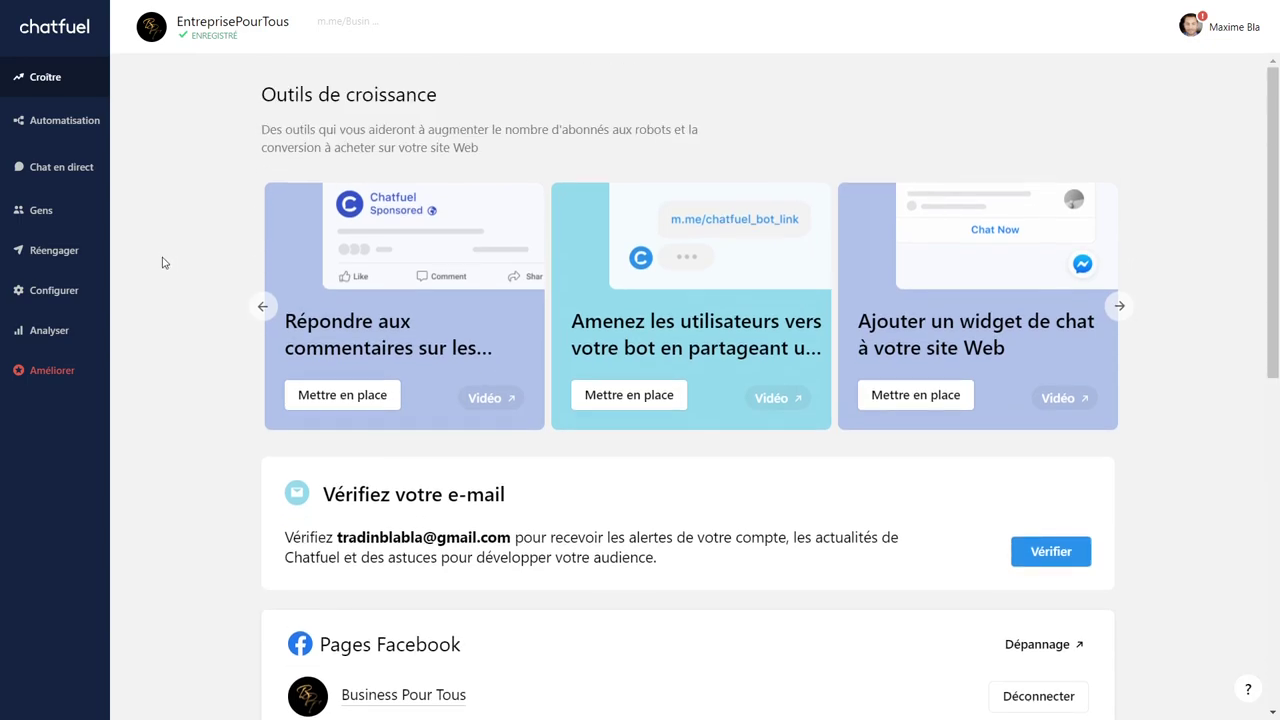
scroll(164, 262, "down", 3)
scroll(165, 261, "up", 3)
scroll(166, 261, "down", 2)
scroll(166, 261, "up", 2)
Step: Examine the connected Facebook page and the users' most common messages on the growth page
key("ctrl+Tab")
scroll(170, 195, "down", 1)
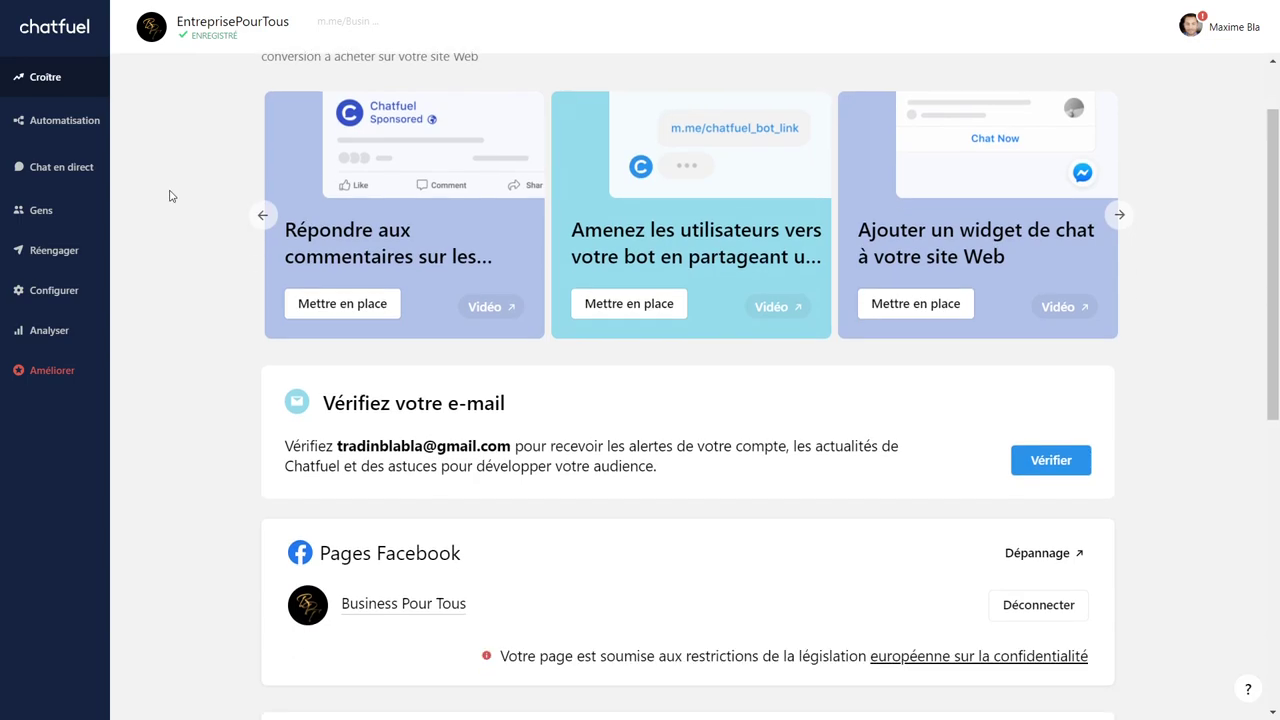
scroll(170, 196, "down", 1)
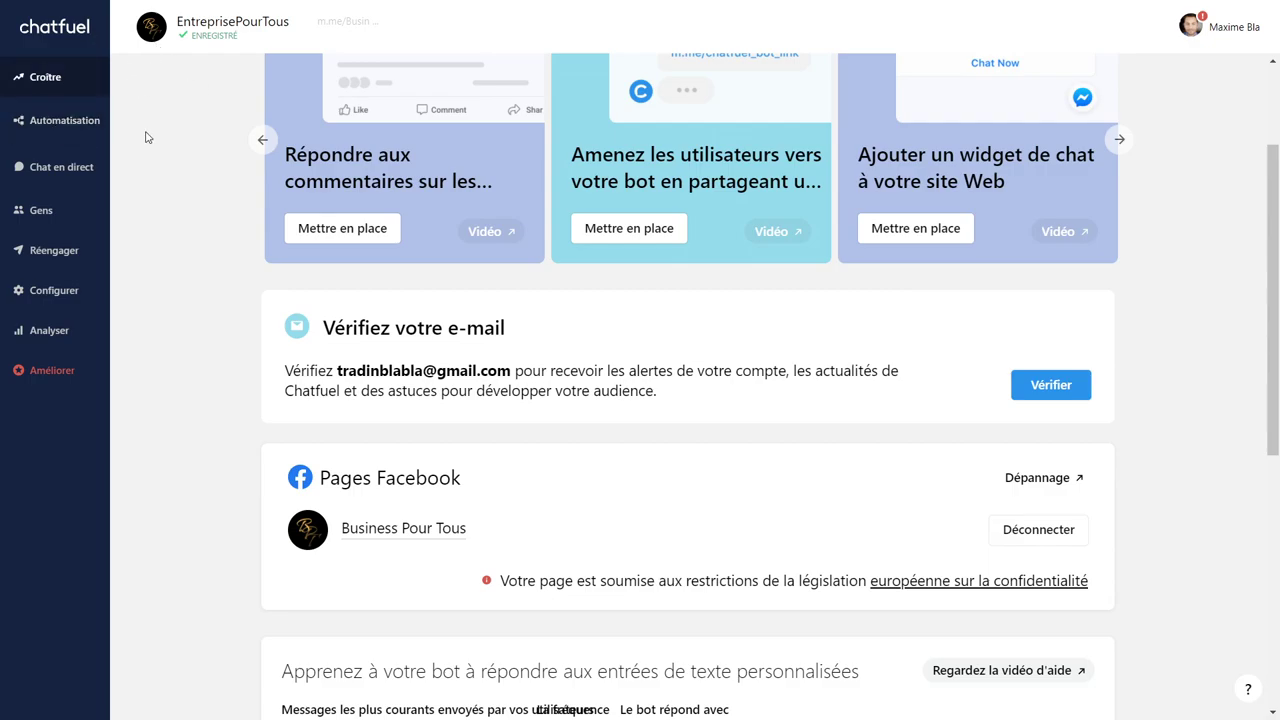
scroll(210, 305, "down", 2)
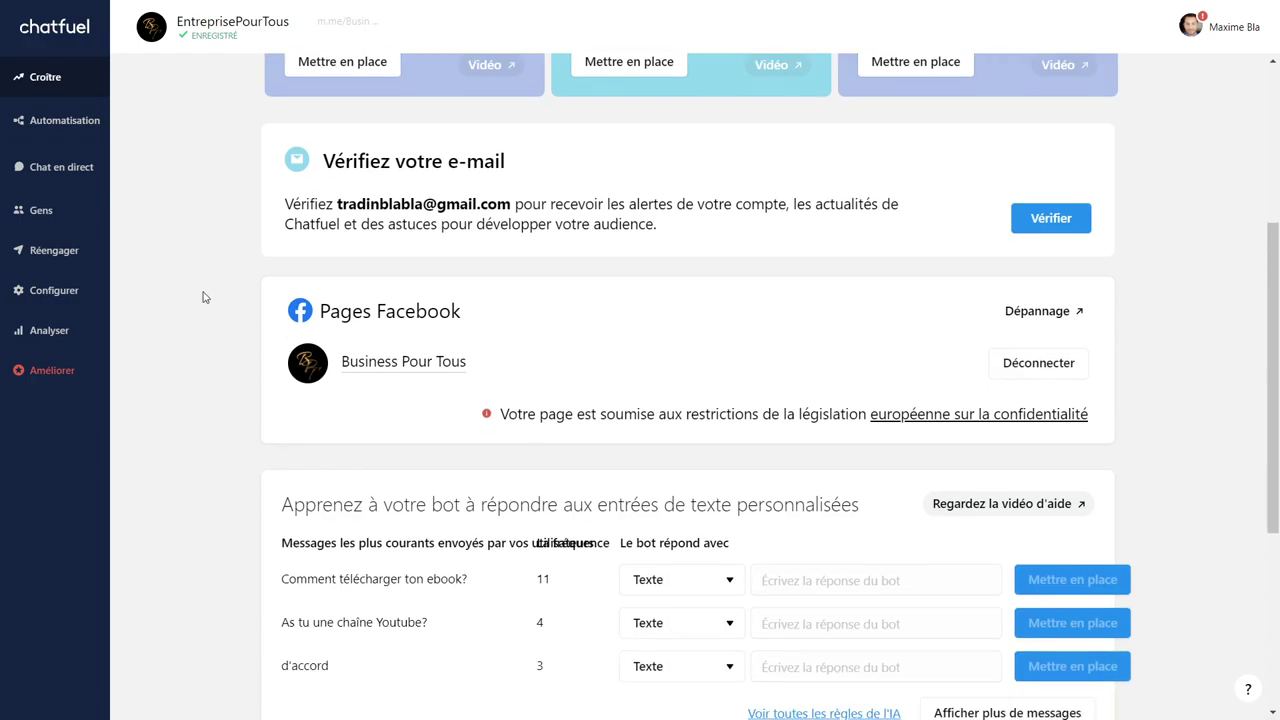
scroll(200, 290, "down", 2)
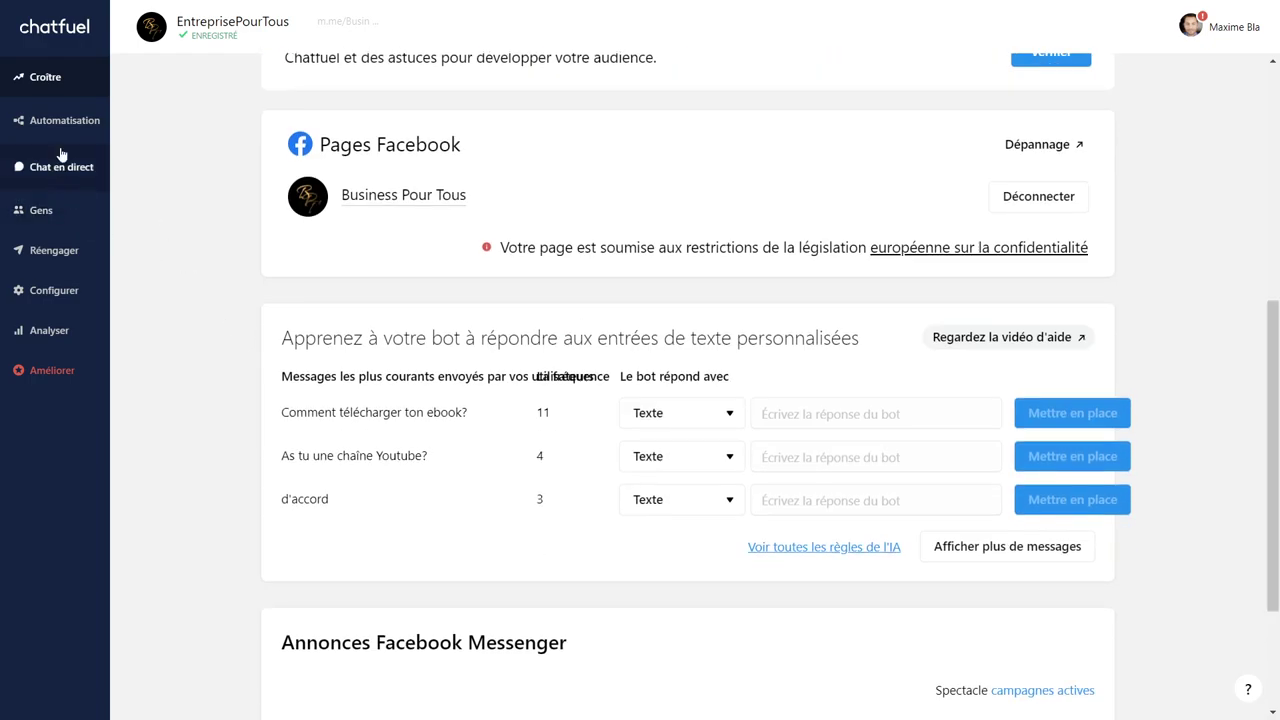
Step: Open the bot's automation blocks and examine the greeting text and elements of the welcome message block
left_click(55, 128)
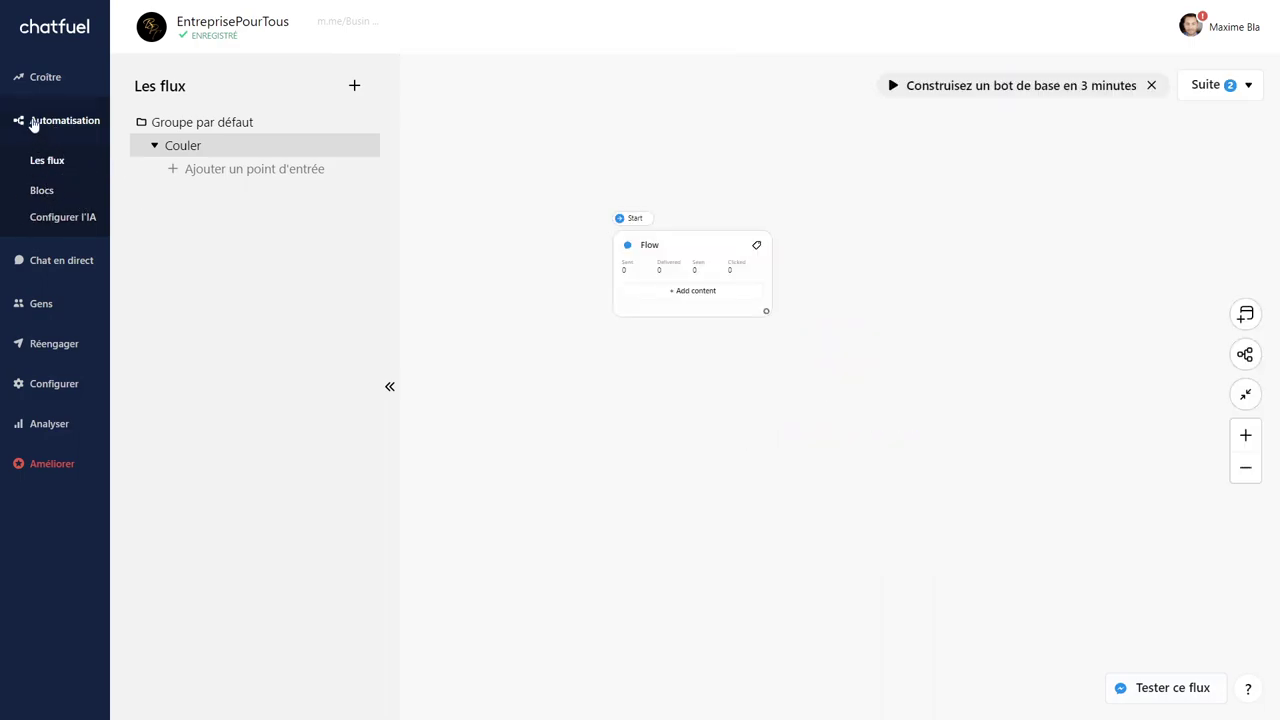
left_click(45, 192)
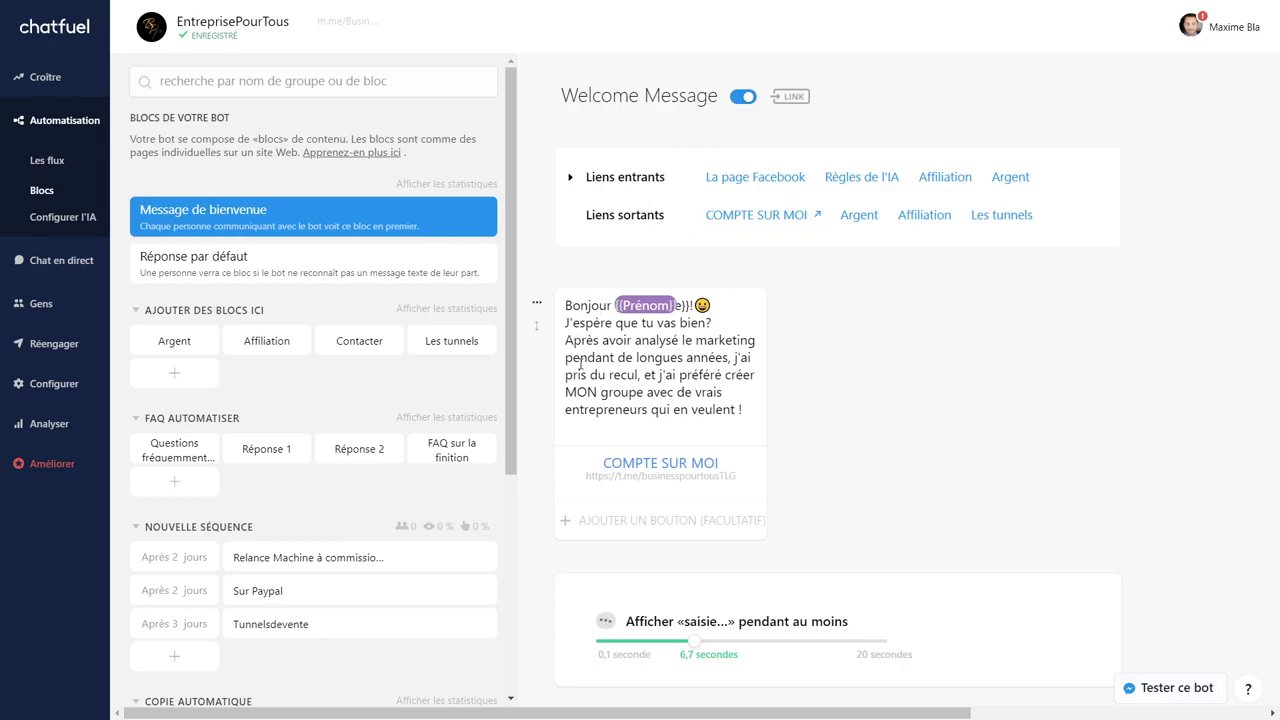
scroll(649, 293, "down", 1)
scroll(648, 293, "down", 1)
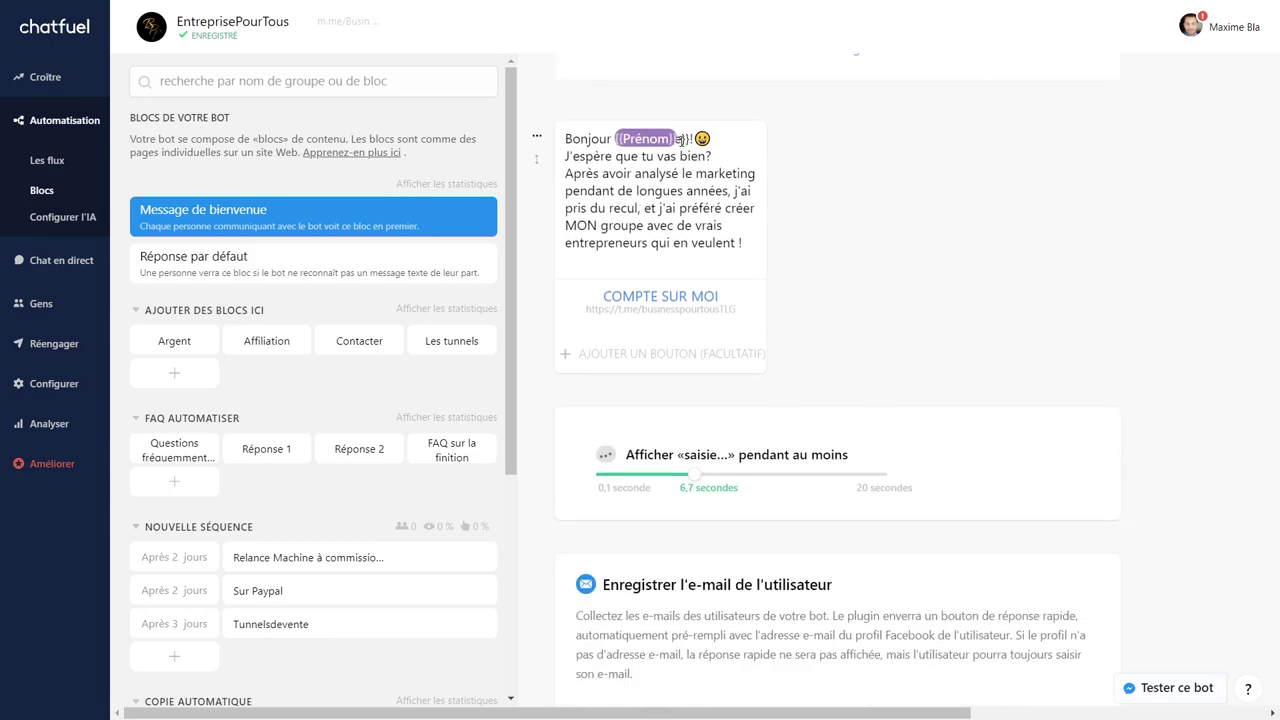
scroll(726, 412, "down", 1)
scroll(726, 412, "down", 1)
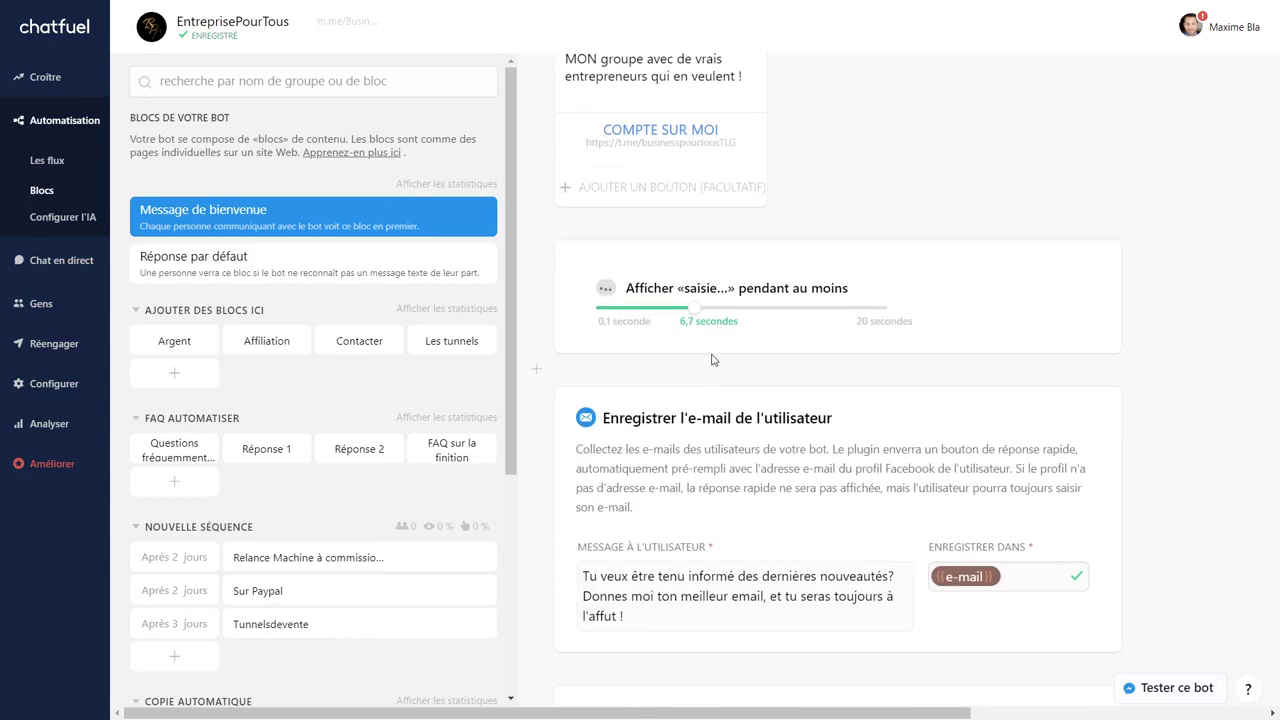
scroll(705, 250, "up", 4)
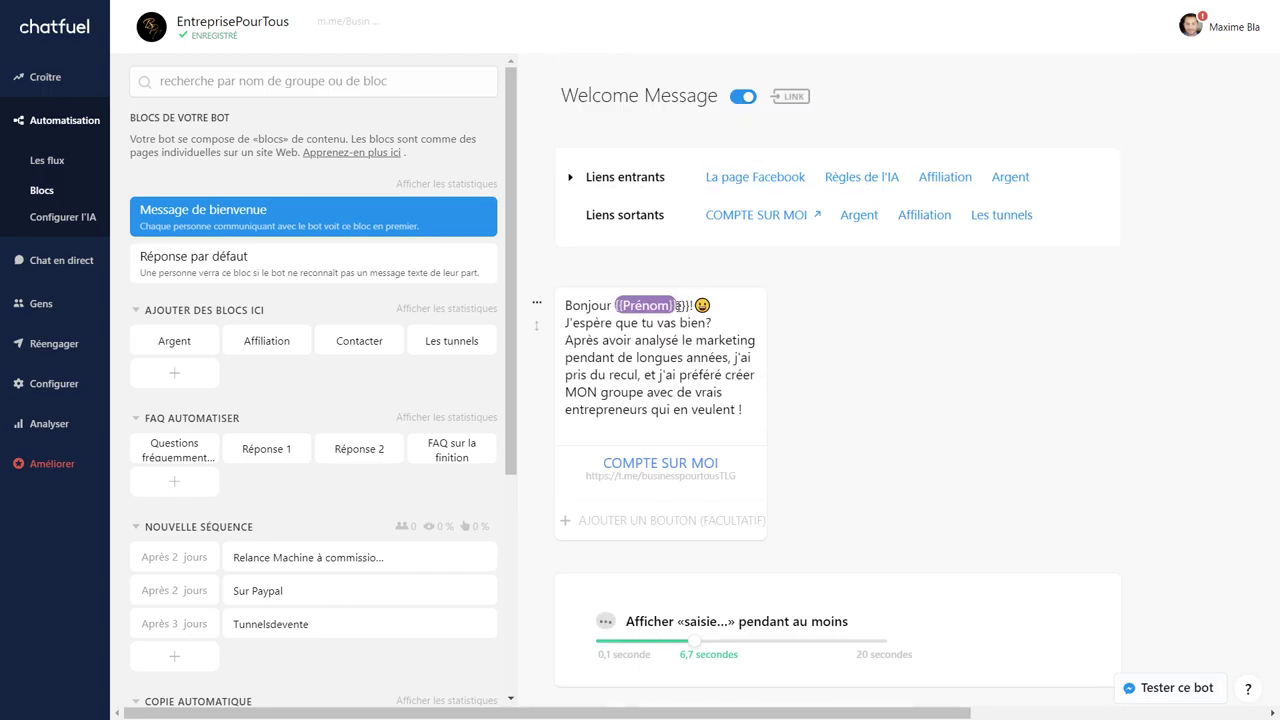
left_click(681, 310)
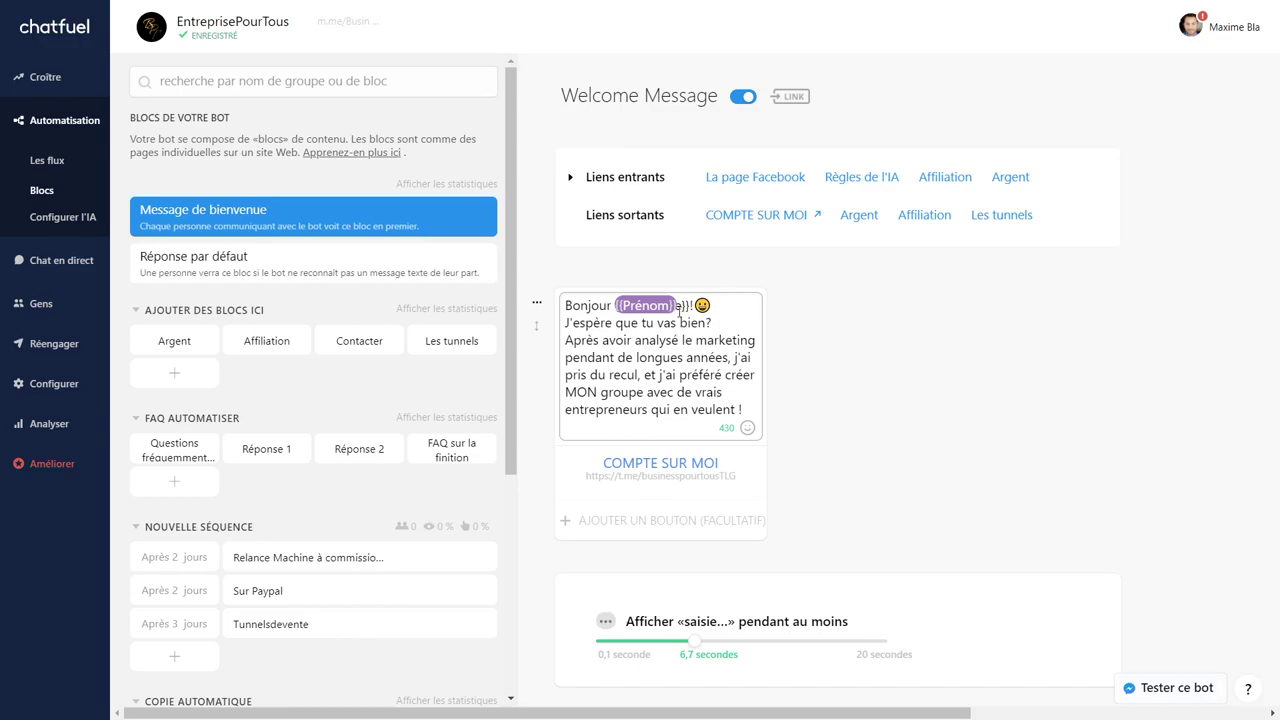
scroll(617, 304, "down", 1)
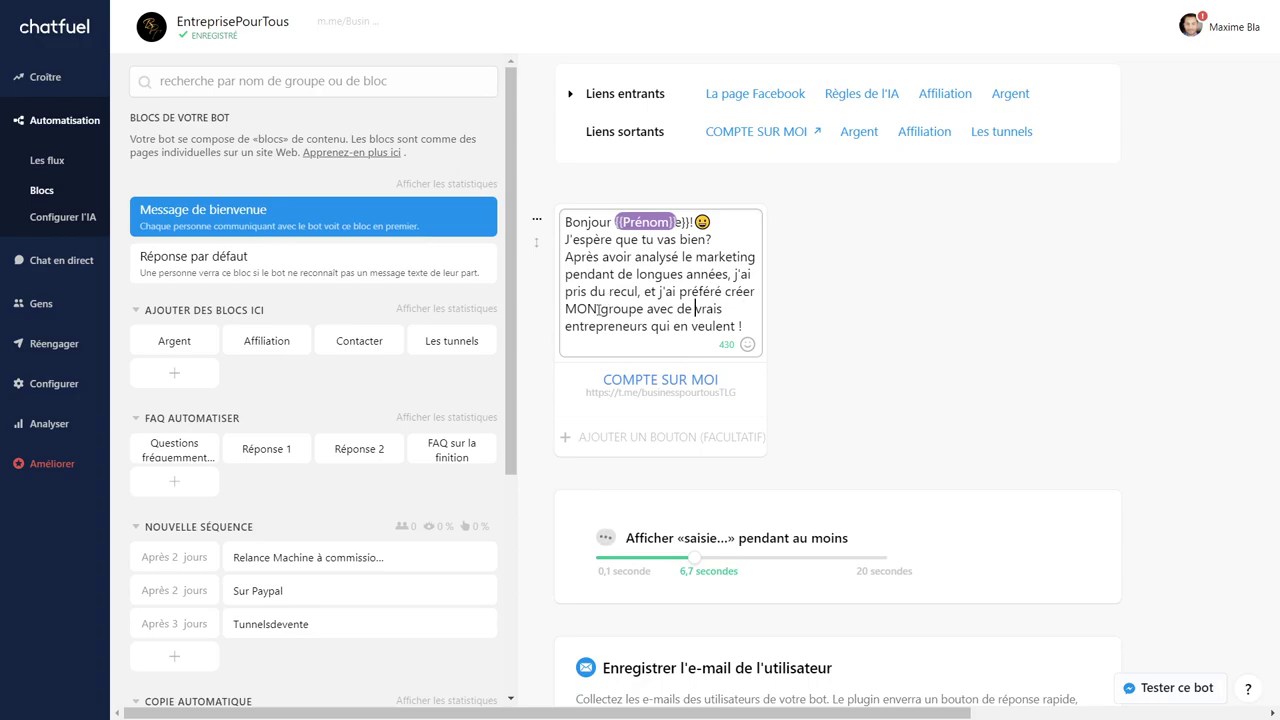
scroll(684, 328, "down", 1)
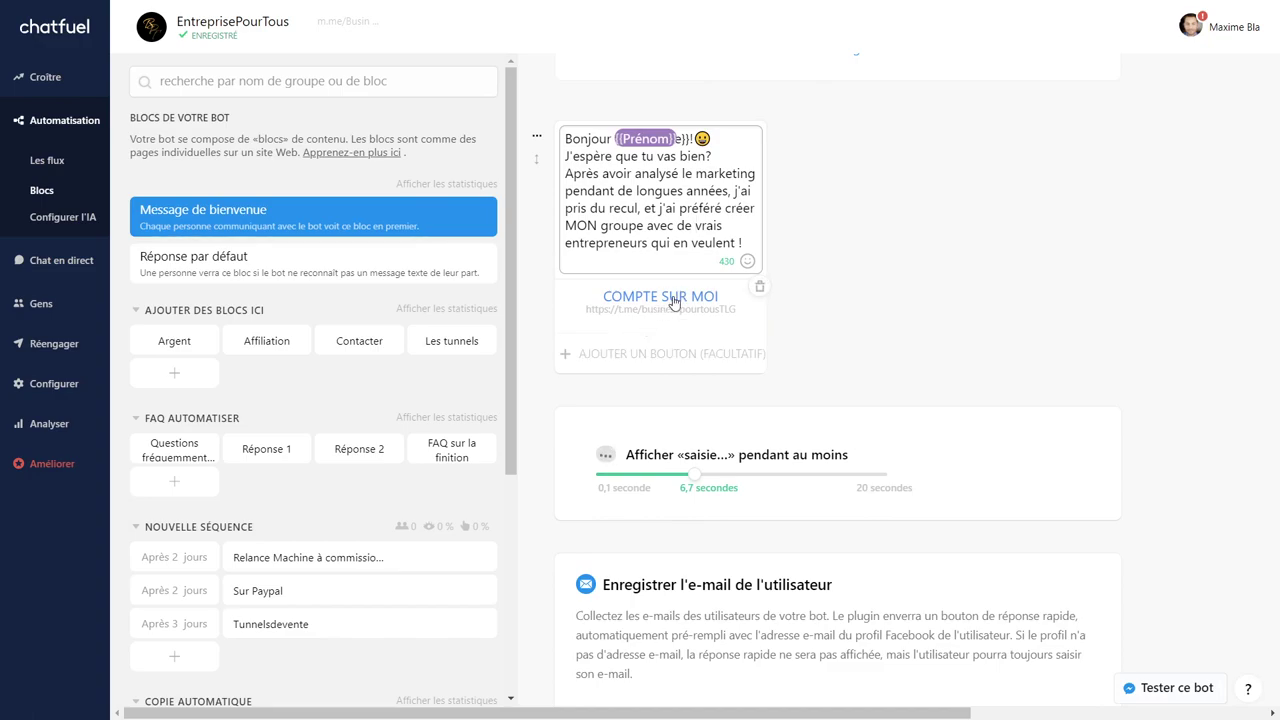
Step: Inspect the block, URL and phone call options of the COMPTE SUR MOI button, leaving it on URL
left_click(675, 300)
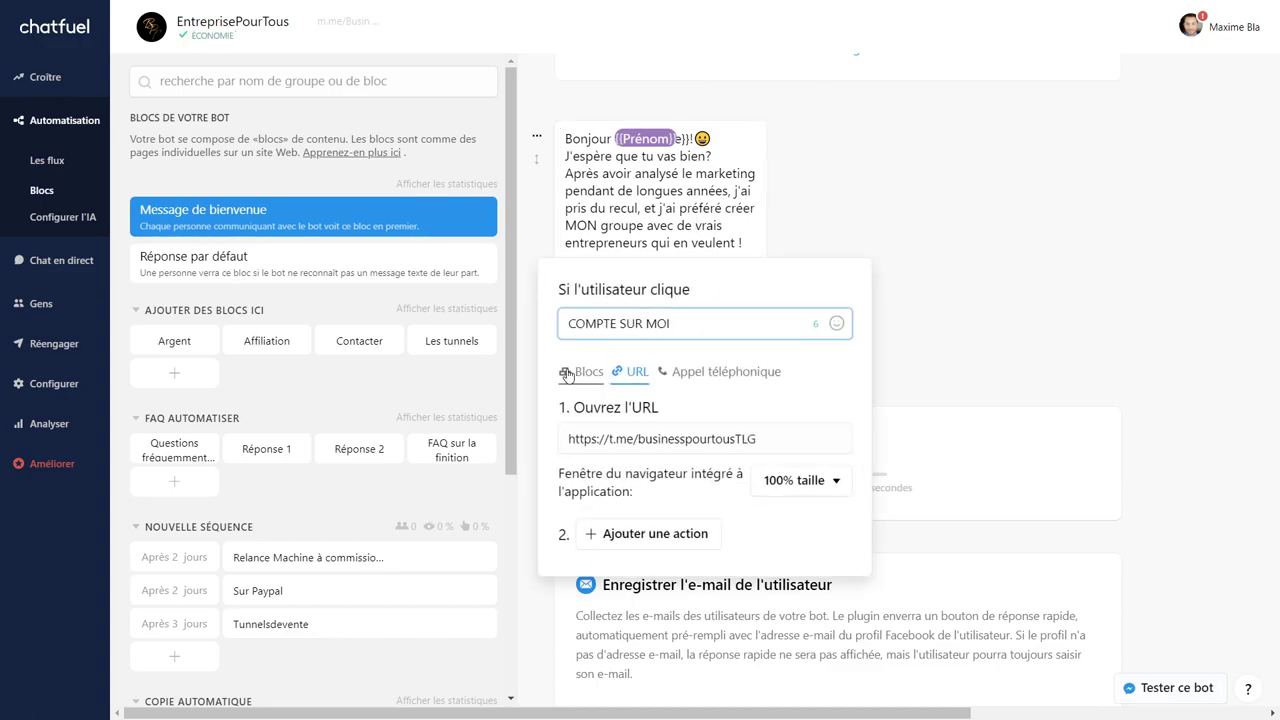
left_click(769, 438)
key("ctrl+a")
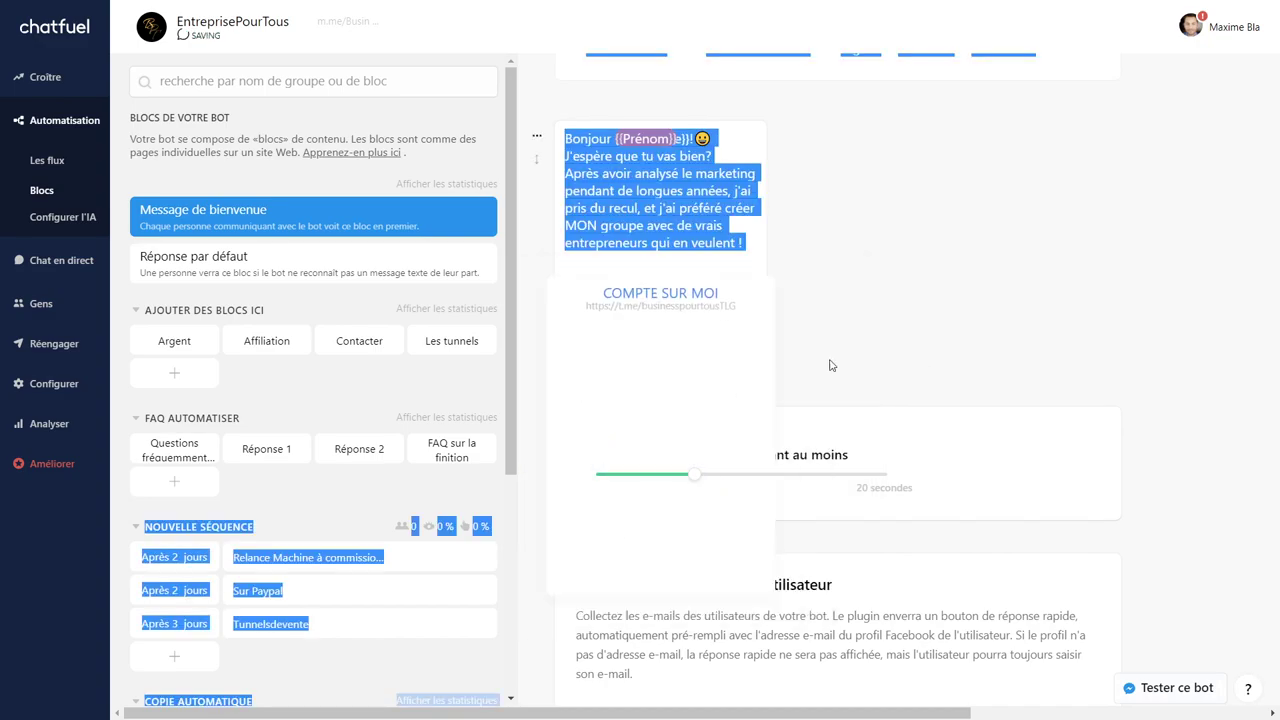
left_click(687, 323)
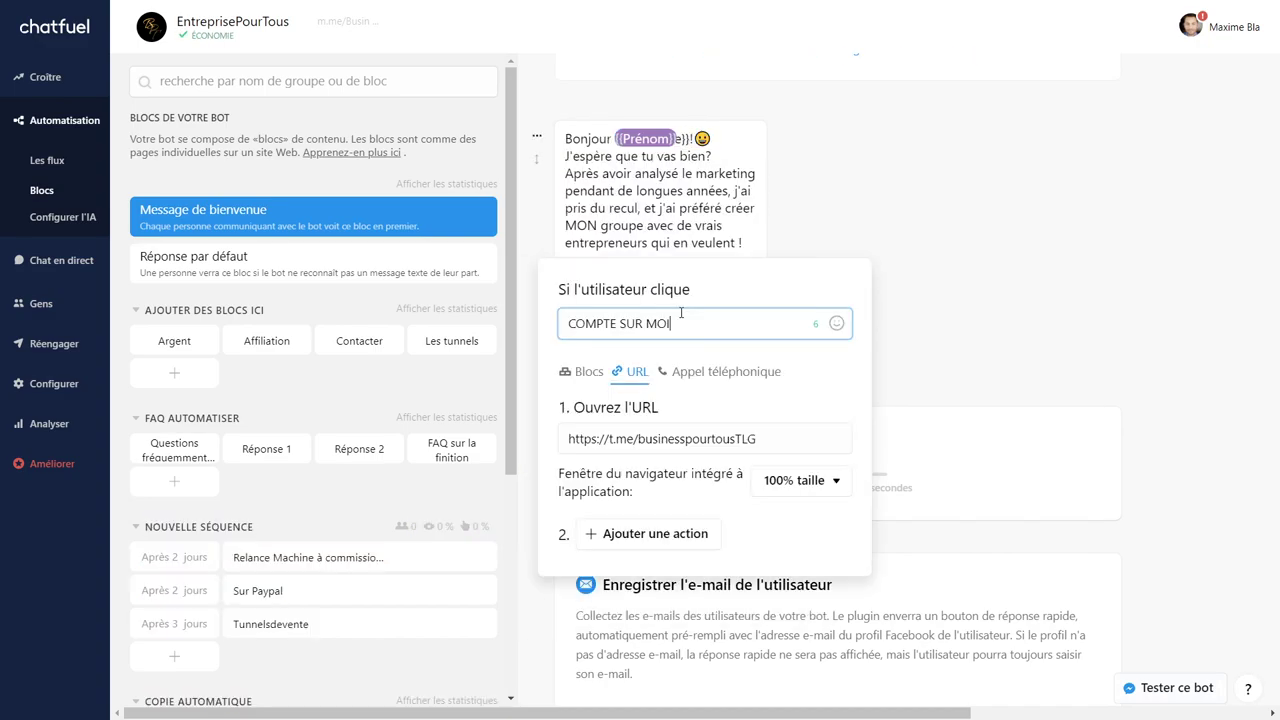
left_click(582, 376)
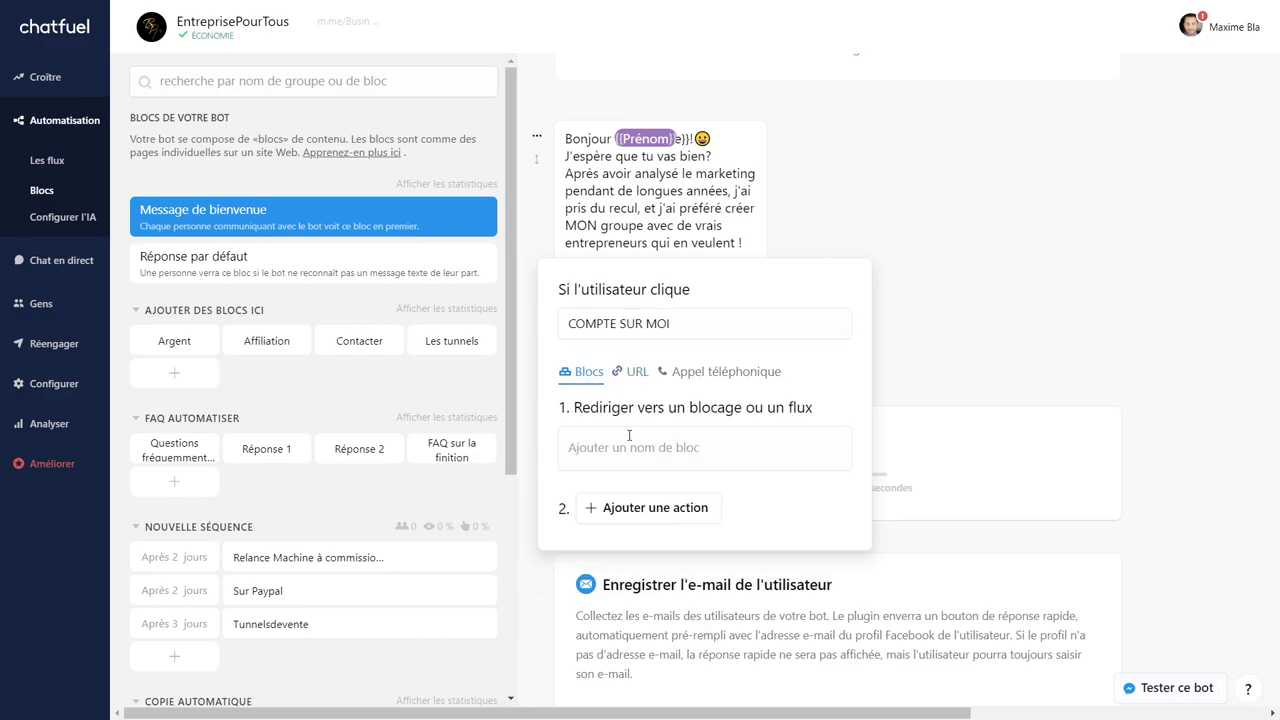
left_click(630, 371)
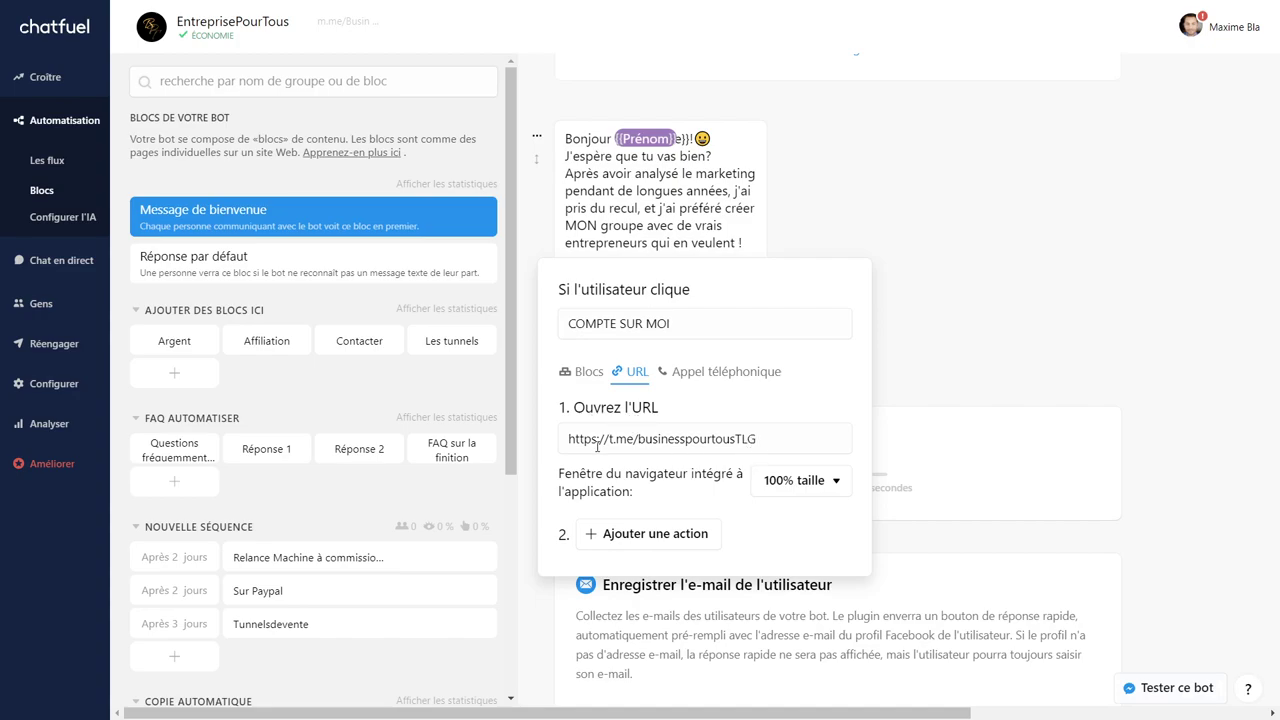
left_click(700, 375)
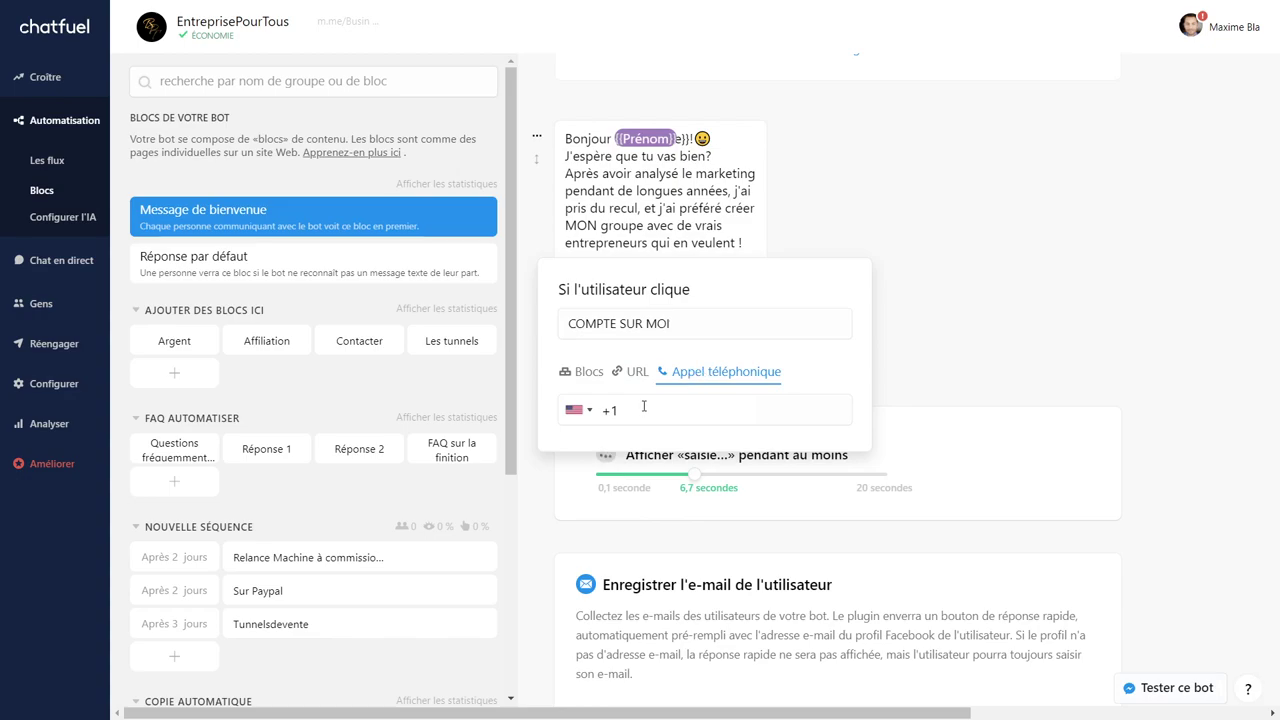
left_click(628, 378)
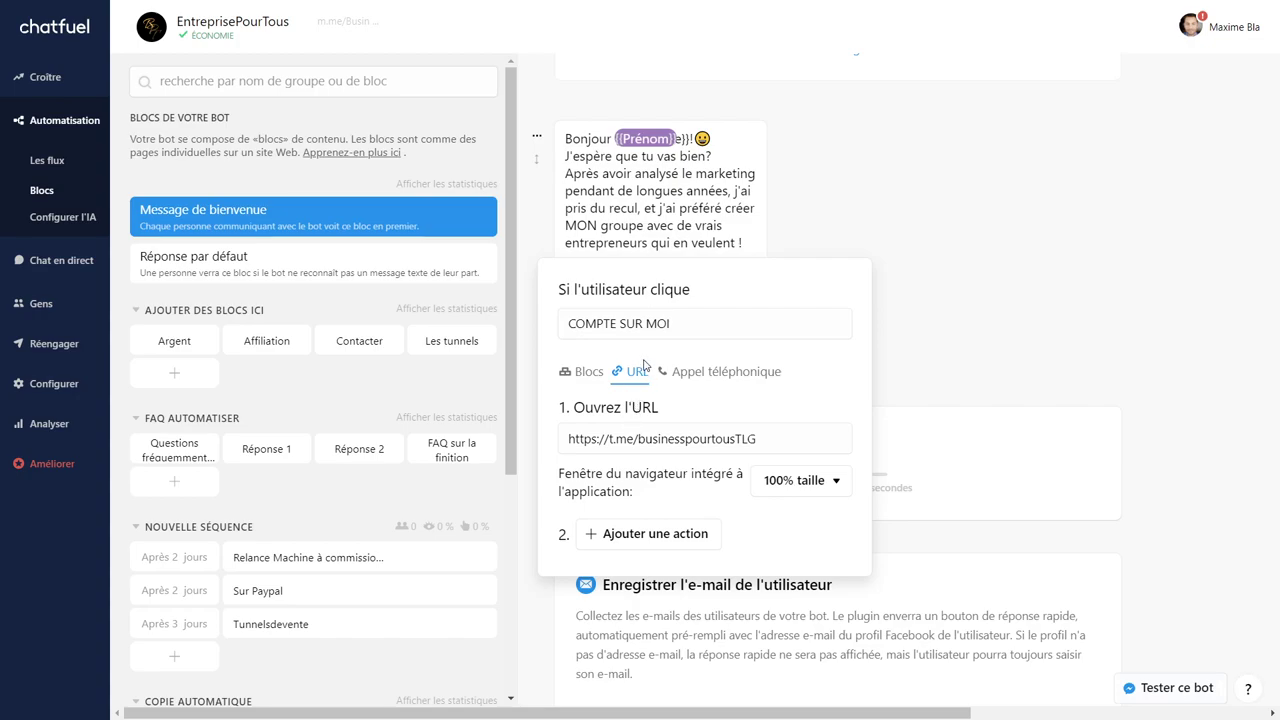
left_click(797, 243)
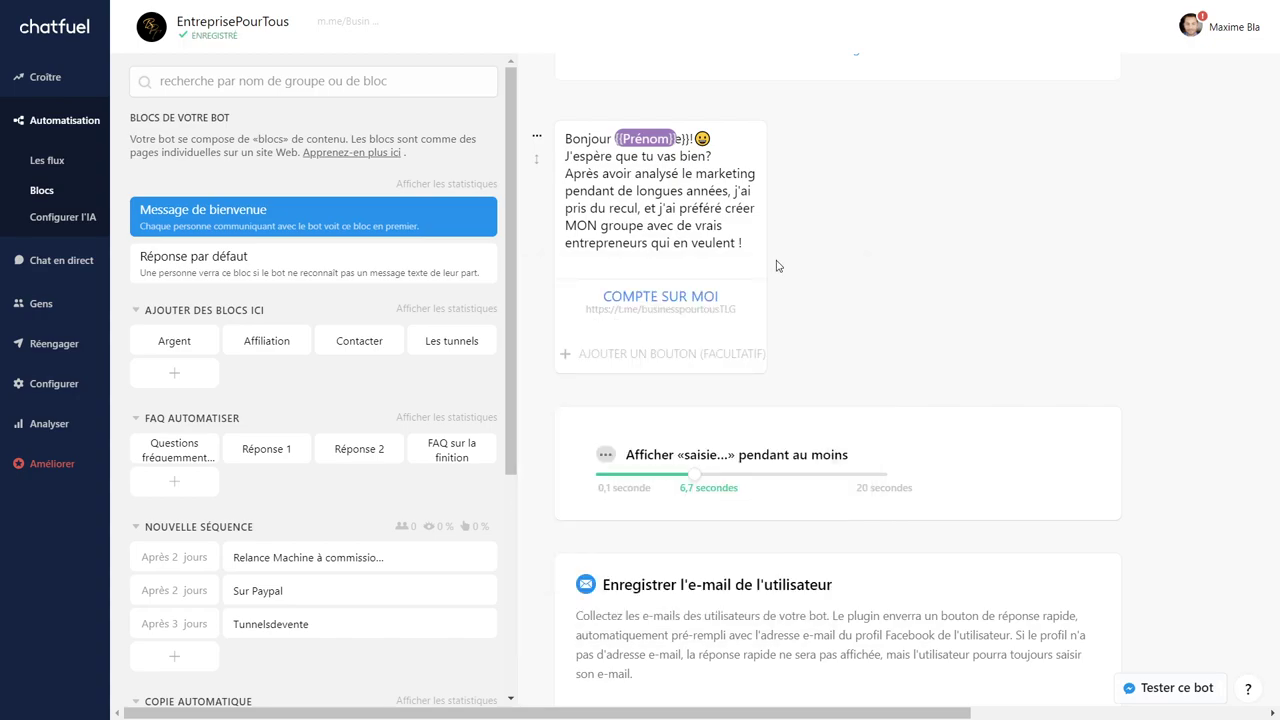
Step: Set the typing indicator after the greeting to 6.5 seconds and review the e-mail capture and quick replies below it
scroll(743, 294, "down", 3)
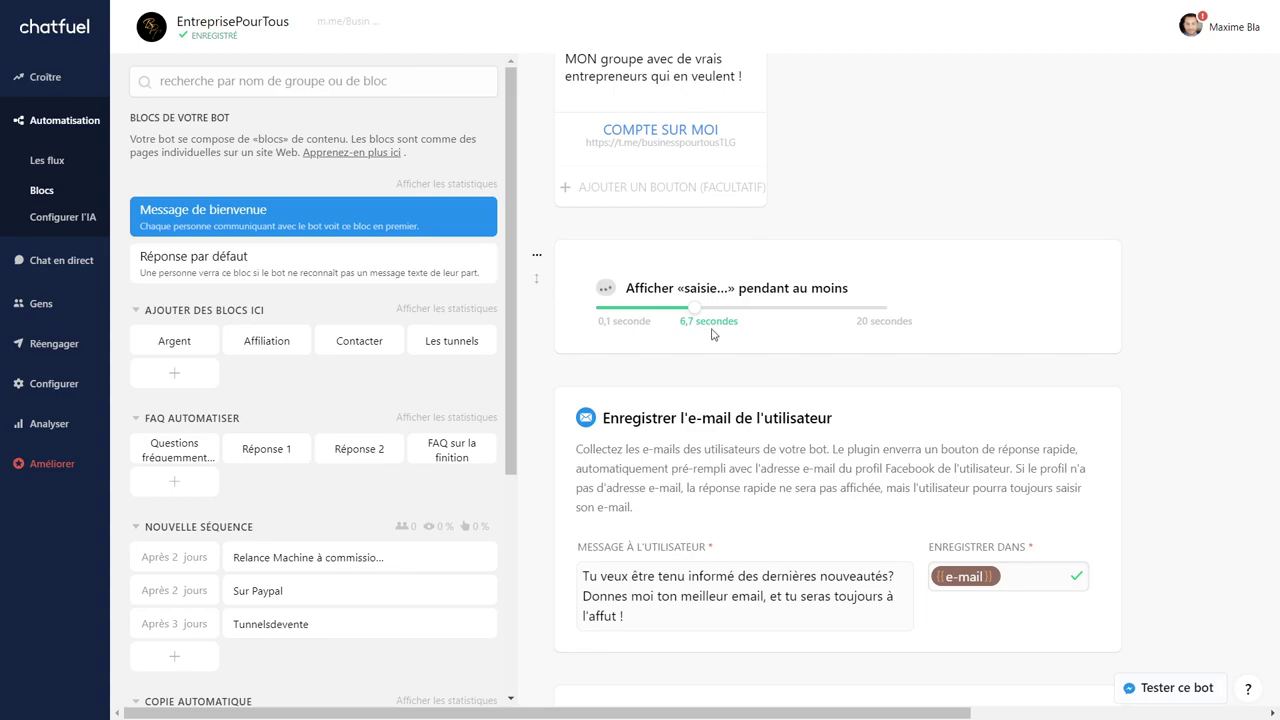
left_click_drag(697, 314, 692, 319)
scroll(835, 271, "down", 3)
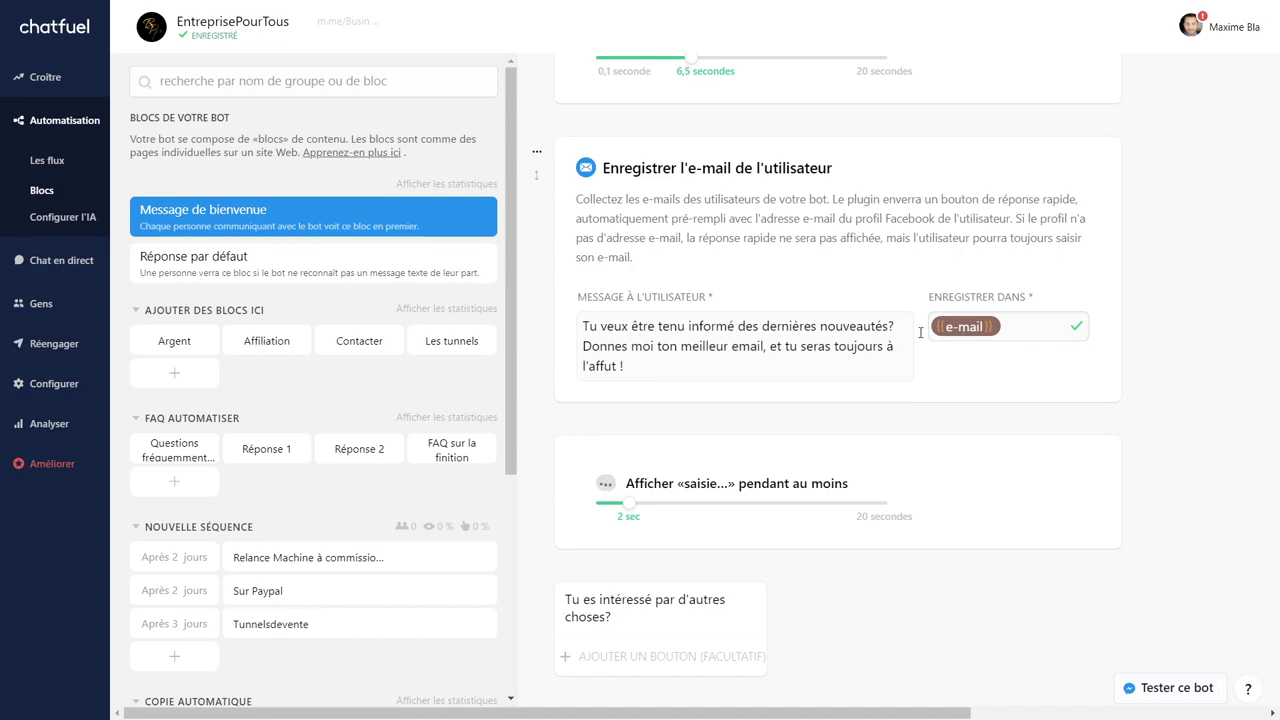
scroll(962, 355, "down", 2)
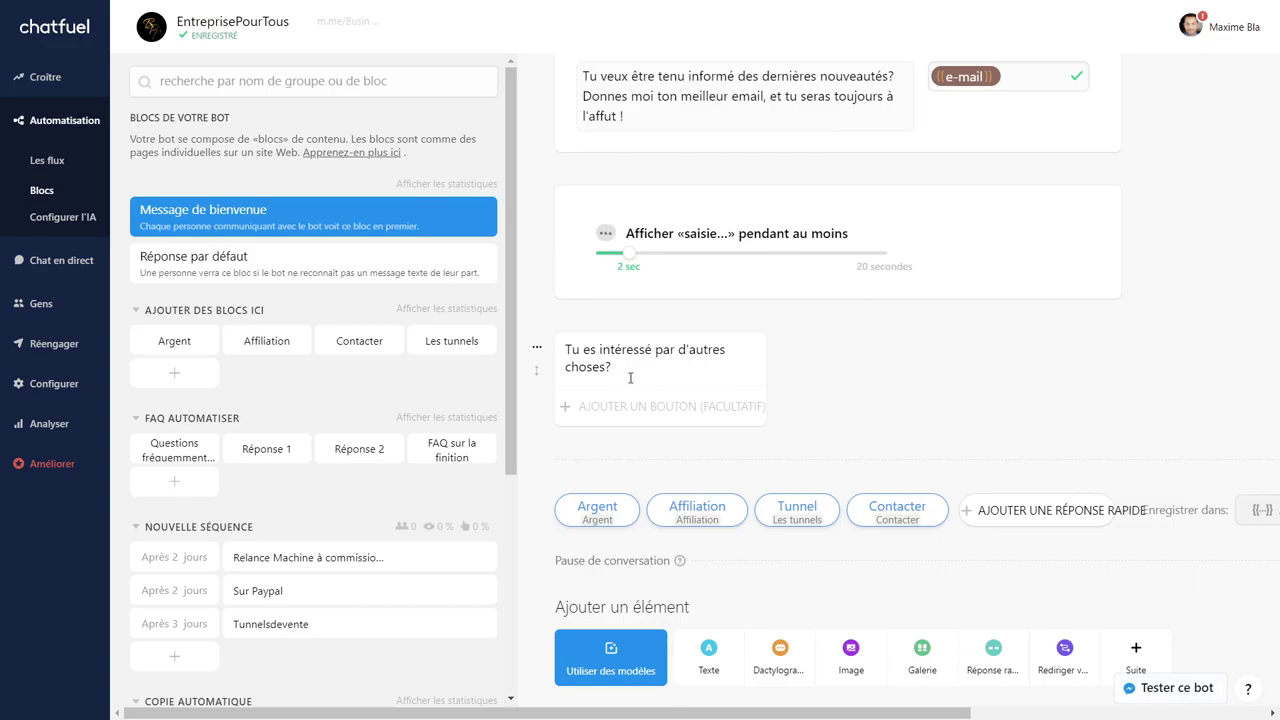
scroll(645, 410, "down", 2)
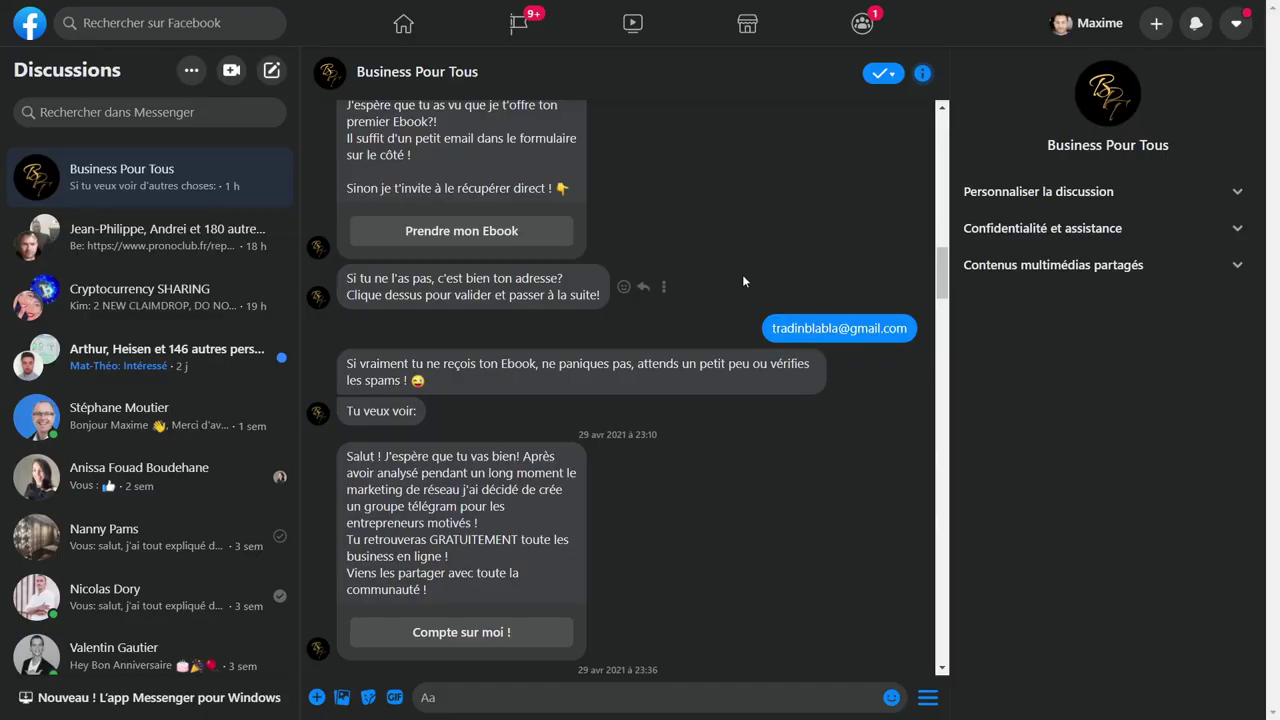
Step: Switch to Facebook Messenger and examine how the bot's messages appear in the Business Pour Tous conversation
scroll(742, 275, "down", 2)
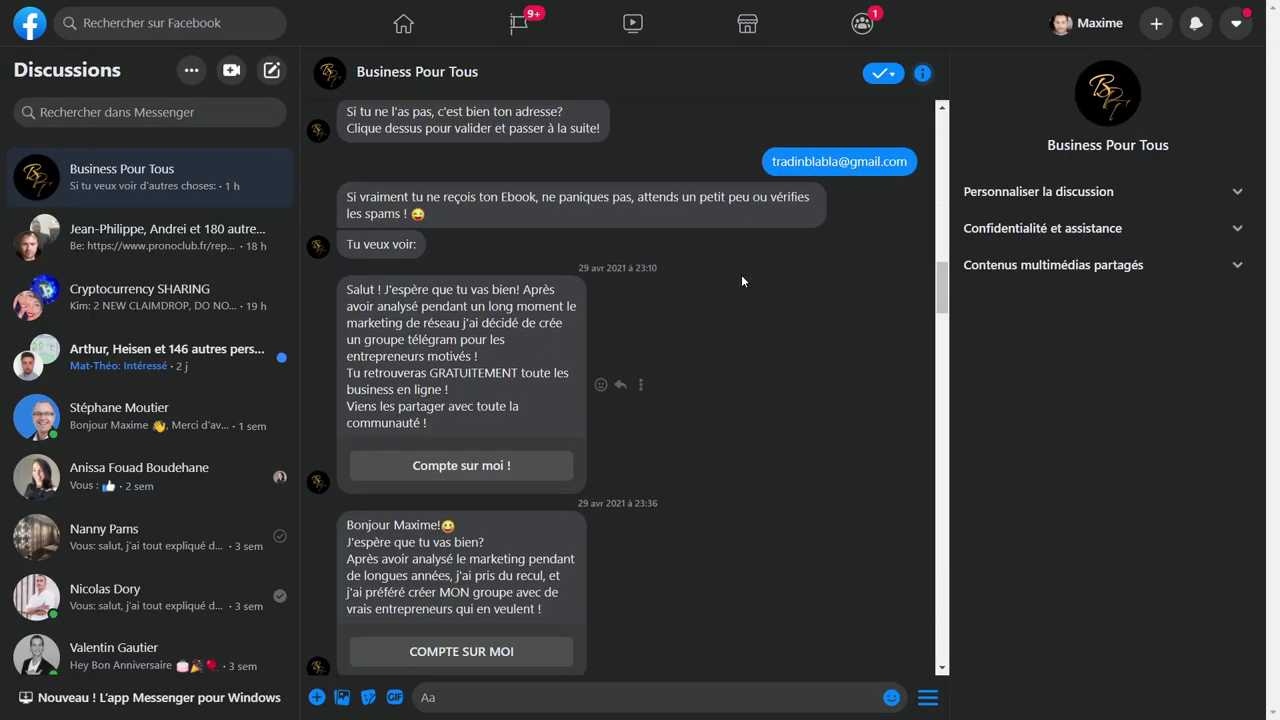
scroll(740, 272, "up", 3)
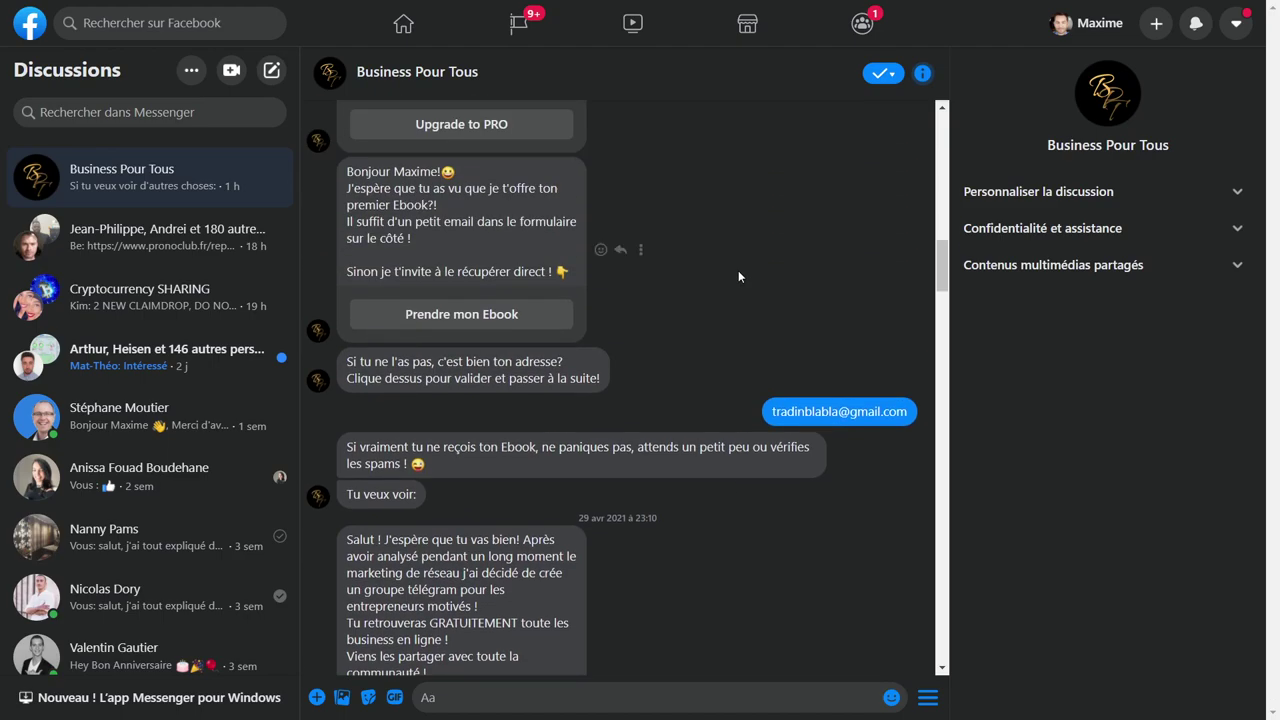
scroll(738, 270, "down", 2)
scroll(726, 257, "up", 1)
scroll(726, 264, "up", 1)
scroll(705, 277, "down", 3)
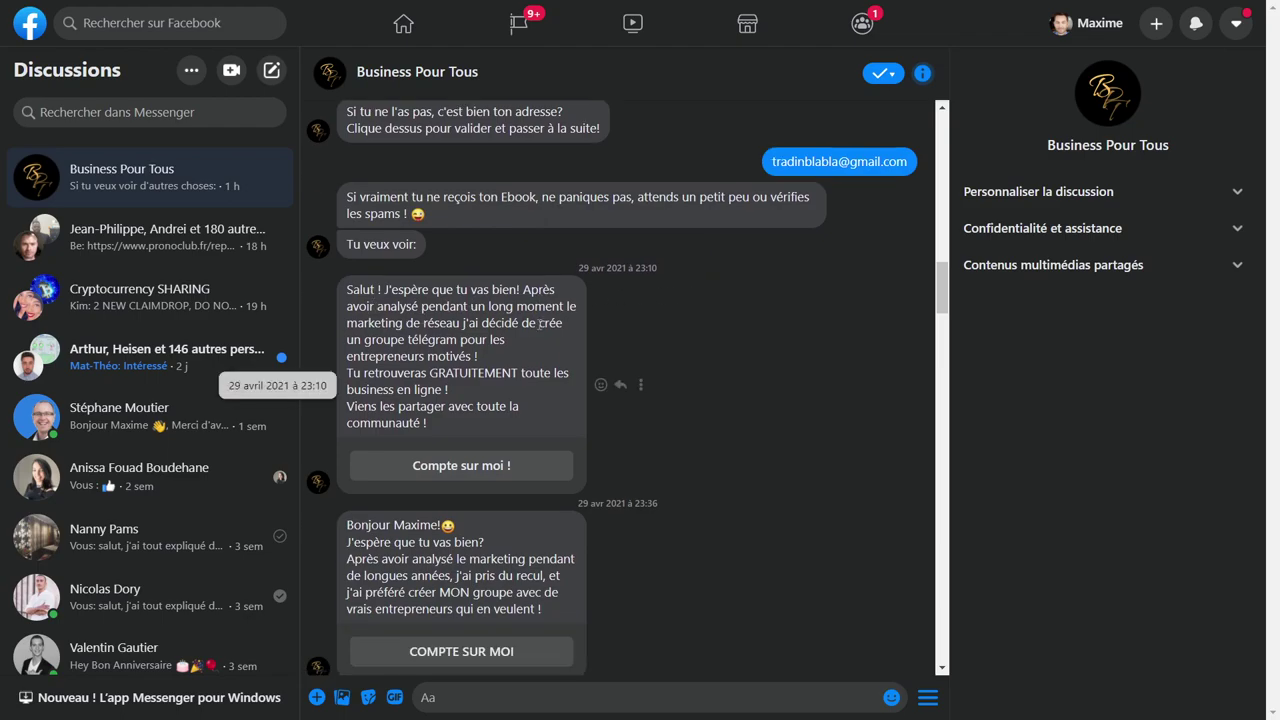
scroll(543, 323, "down", 2)
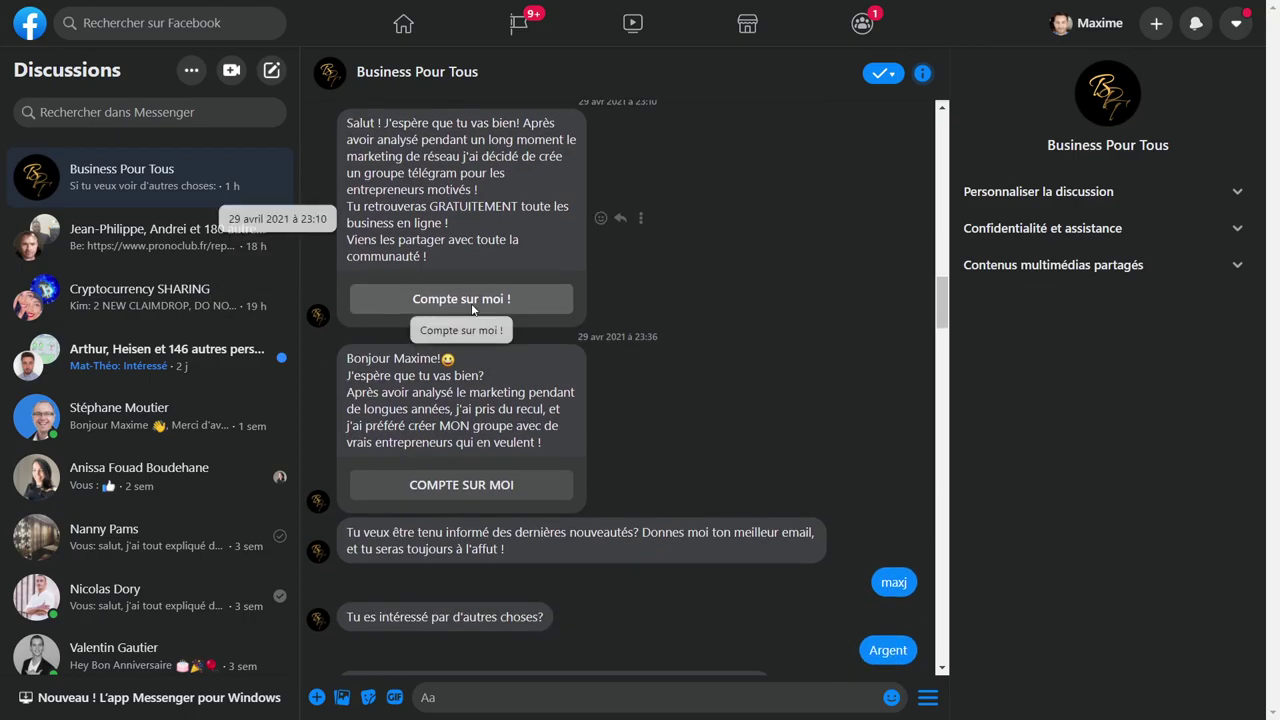
Step: Check the Telegram group page behind the "Compte sur moi !" button, close it and read the bot's following messages
left_click(473, 309)
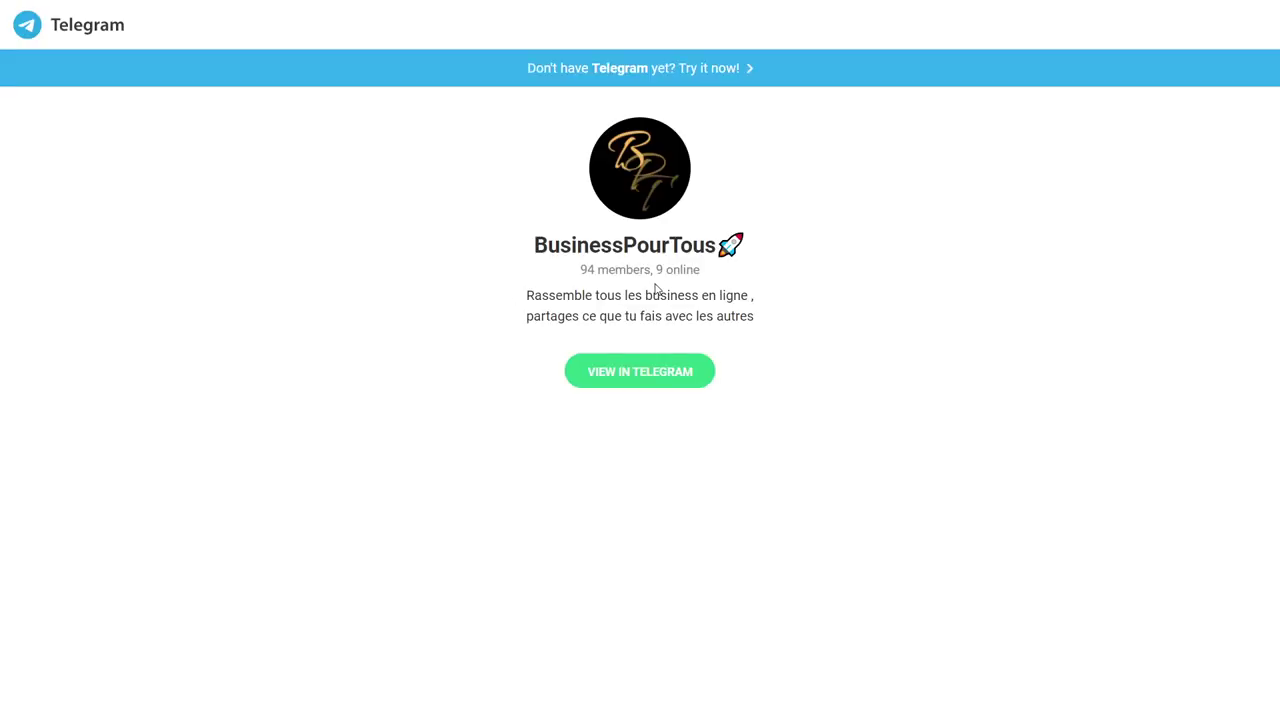
key("ctrl+w")
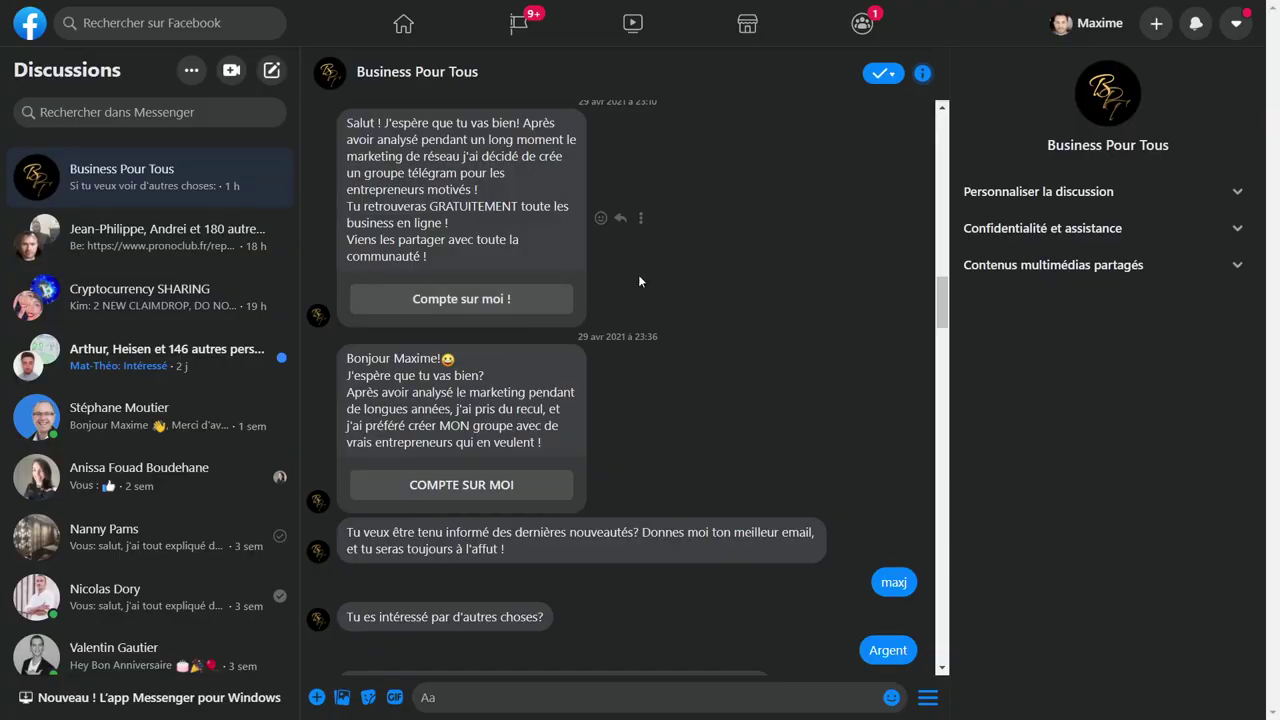
scroll(586, 271, "down", 1)
scroll(526, 274, "down", 1)
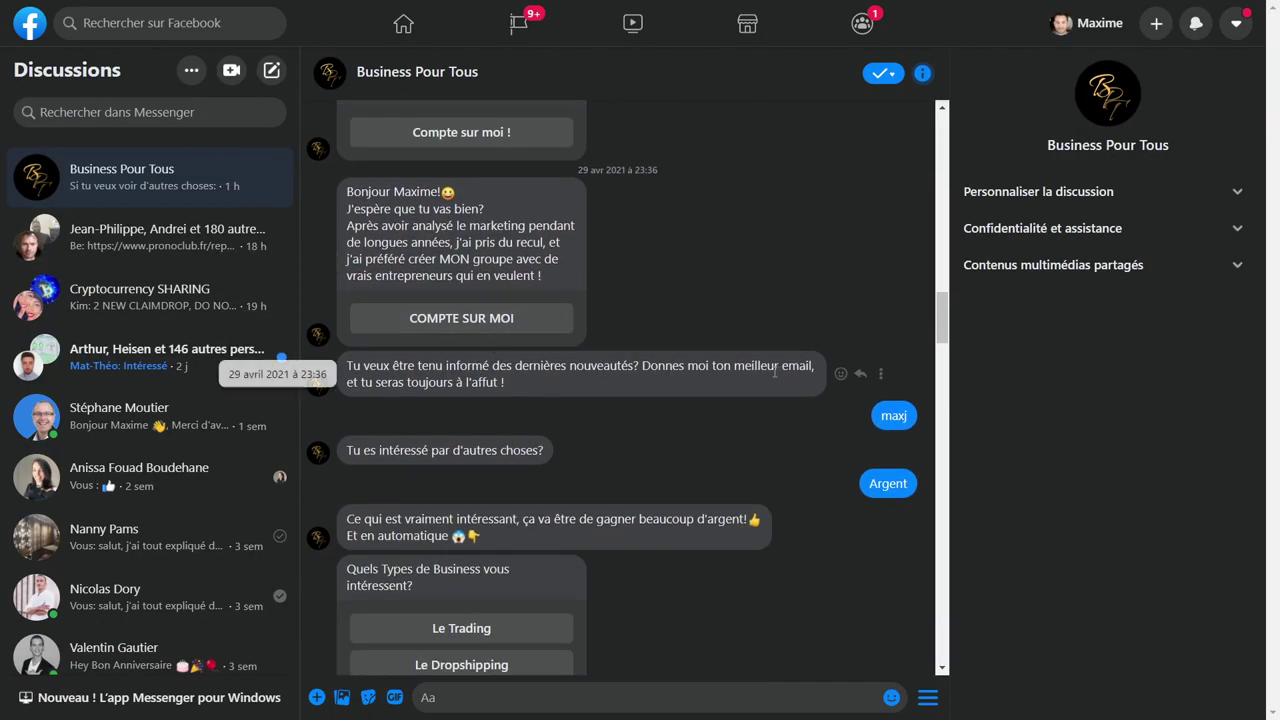
scroll(576, 371, "down", 1)
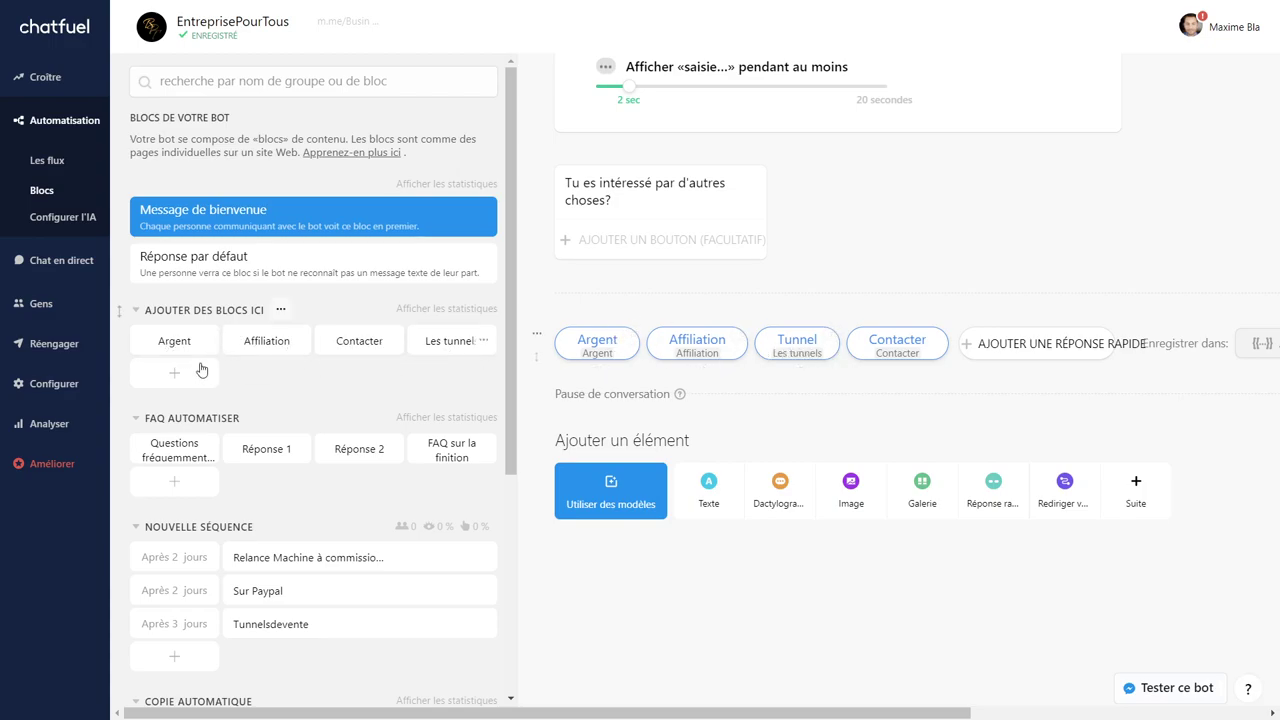
Step: Open the Argent block in Chatfuel and review its messages, typing delays and the Le Trading, Dropshipping and L'immobilier link buttons
left_click(167, 344)
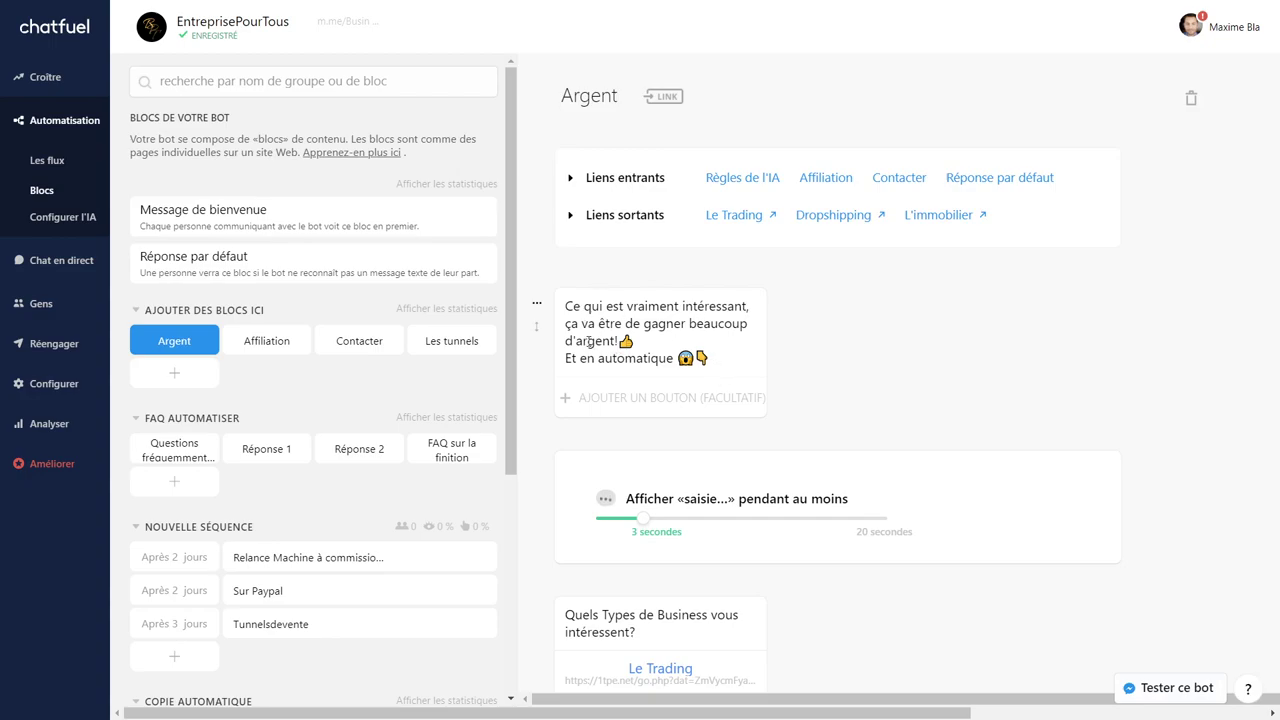
scroll(674, 383, "down", 3)
scroll(760, 380, "down", 1)
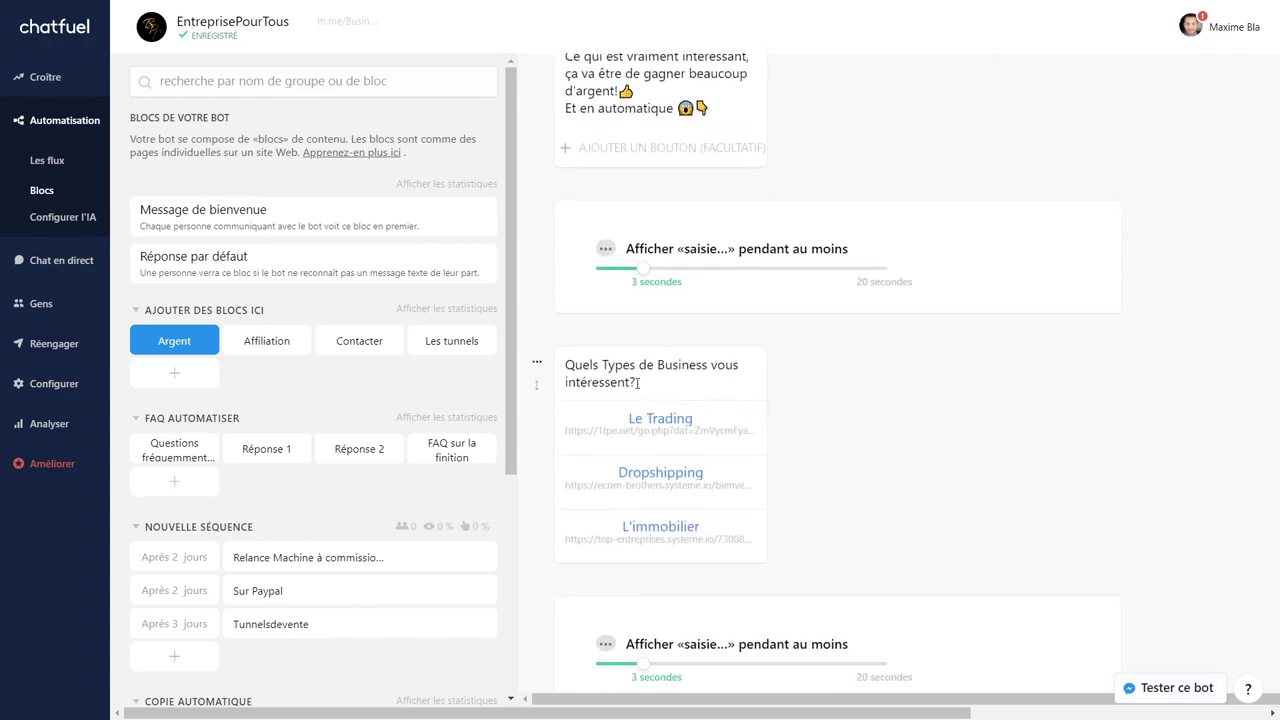
scroll(700, 387, "down", 1)
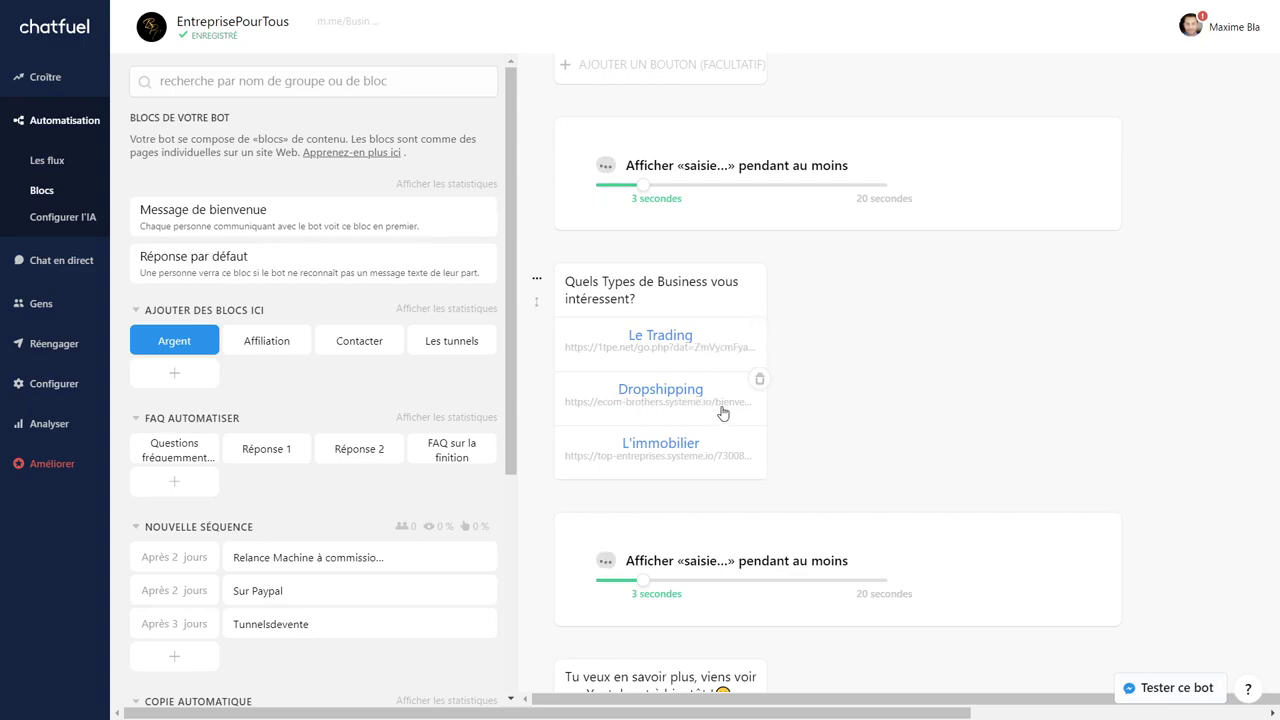
scroll(660, 440, "down", 2)
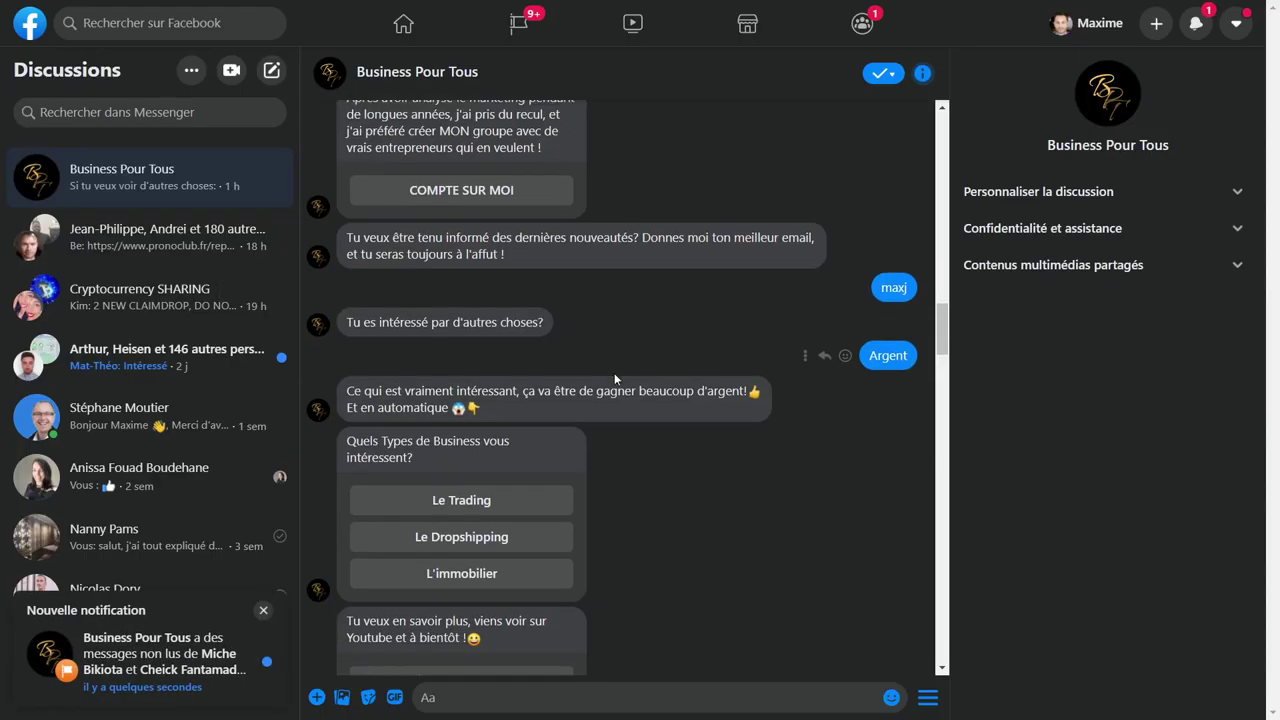
Step: Switch to Messenger, dismiss the new notification and examine the page behind the "Le Trading" button, including its pricing offer
left_click(265, 611)
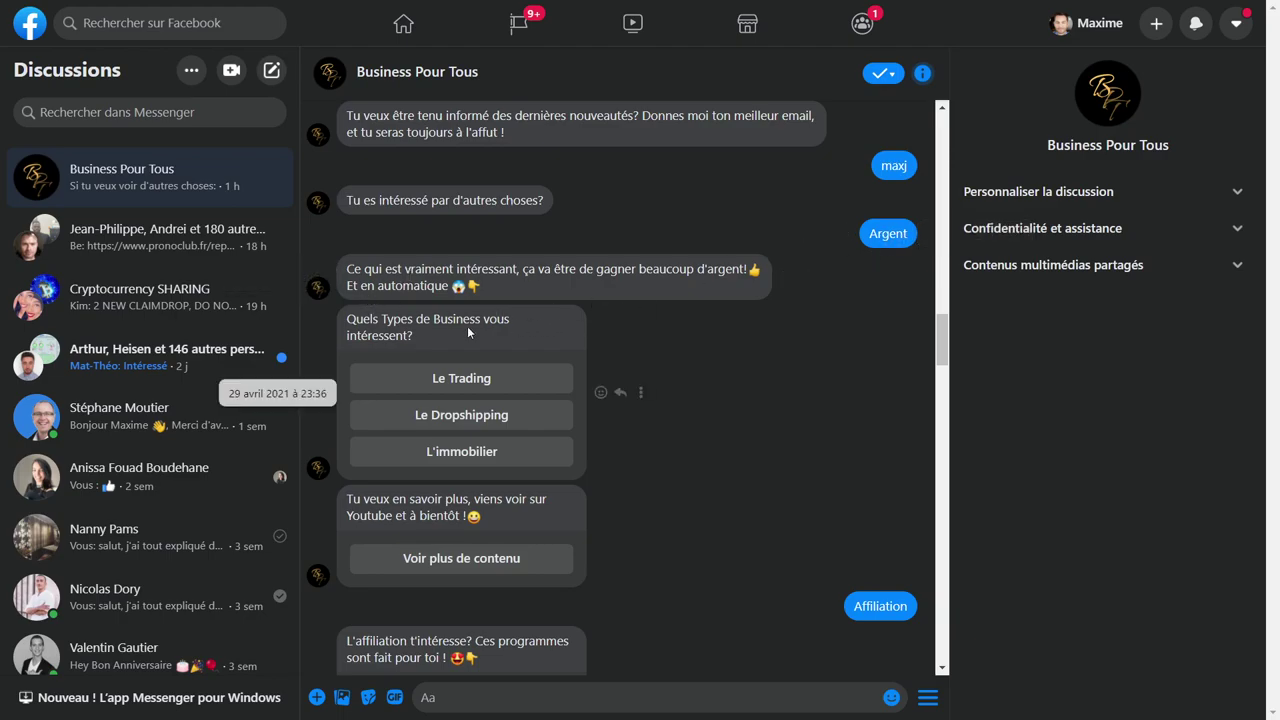
left_click(466, 388)
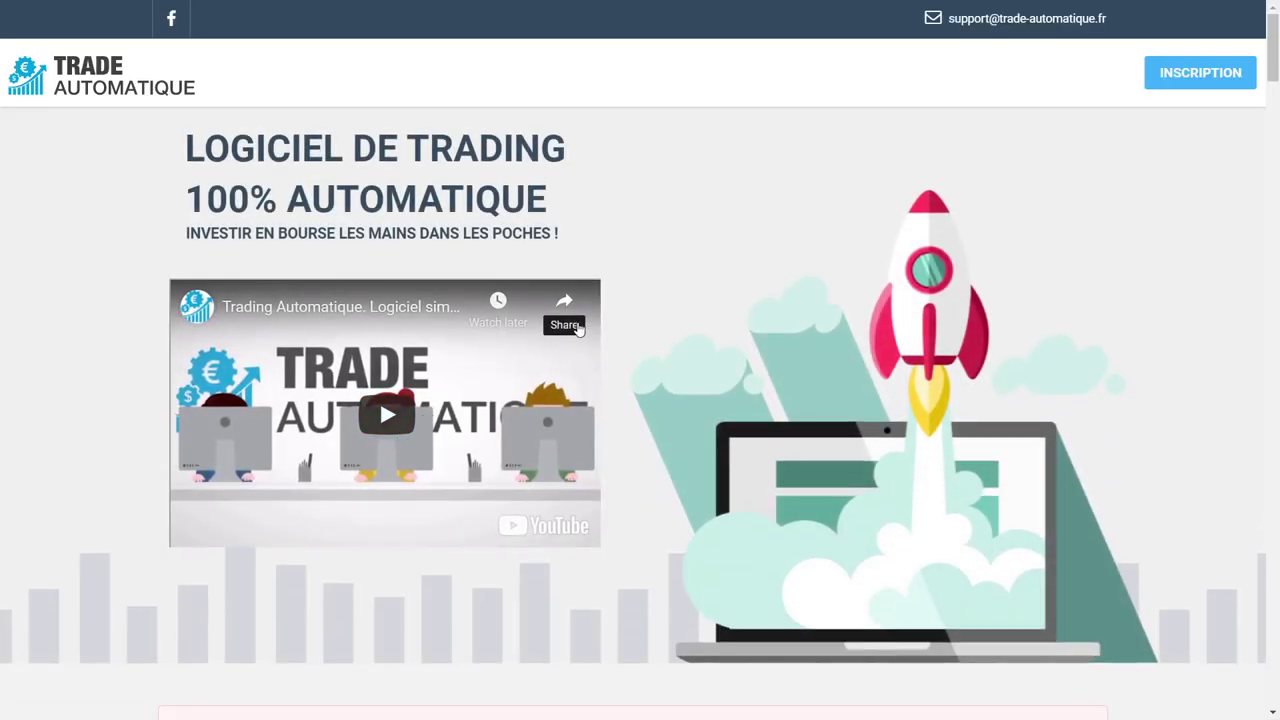
scroll(582, 338, "down", 2)
scroll(582, 338, "up", 2)
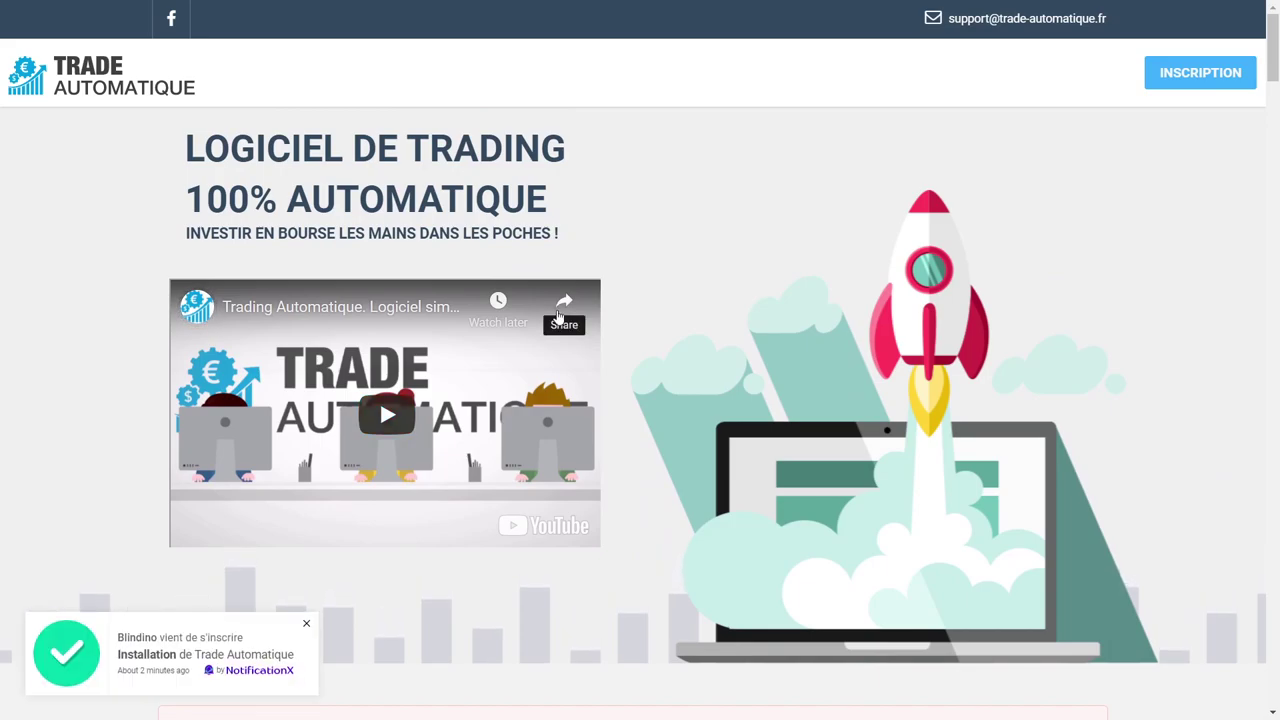
scroll(397, 266, "down", 1)
scroll(479, 222, "up", 1)
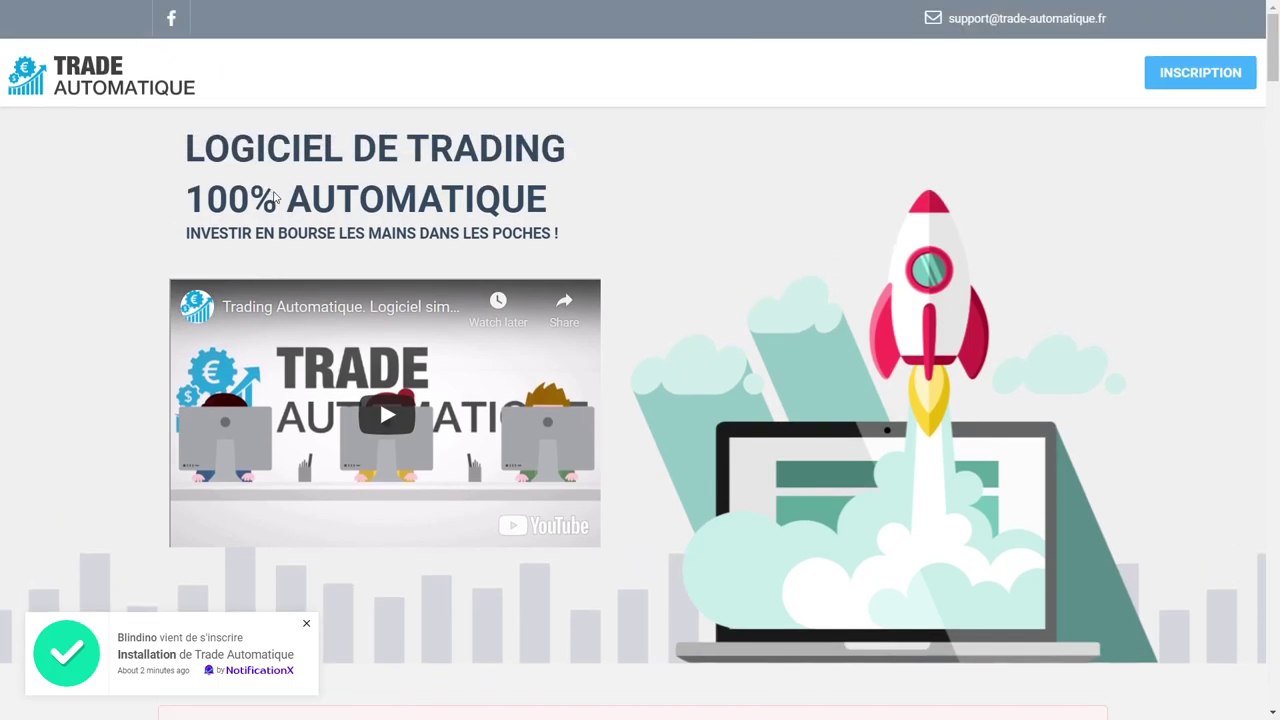
scroll(478, 222, "down", 2)
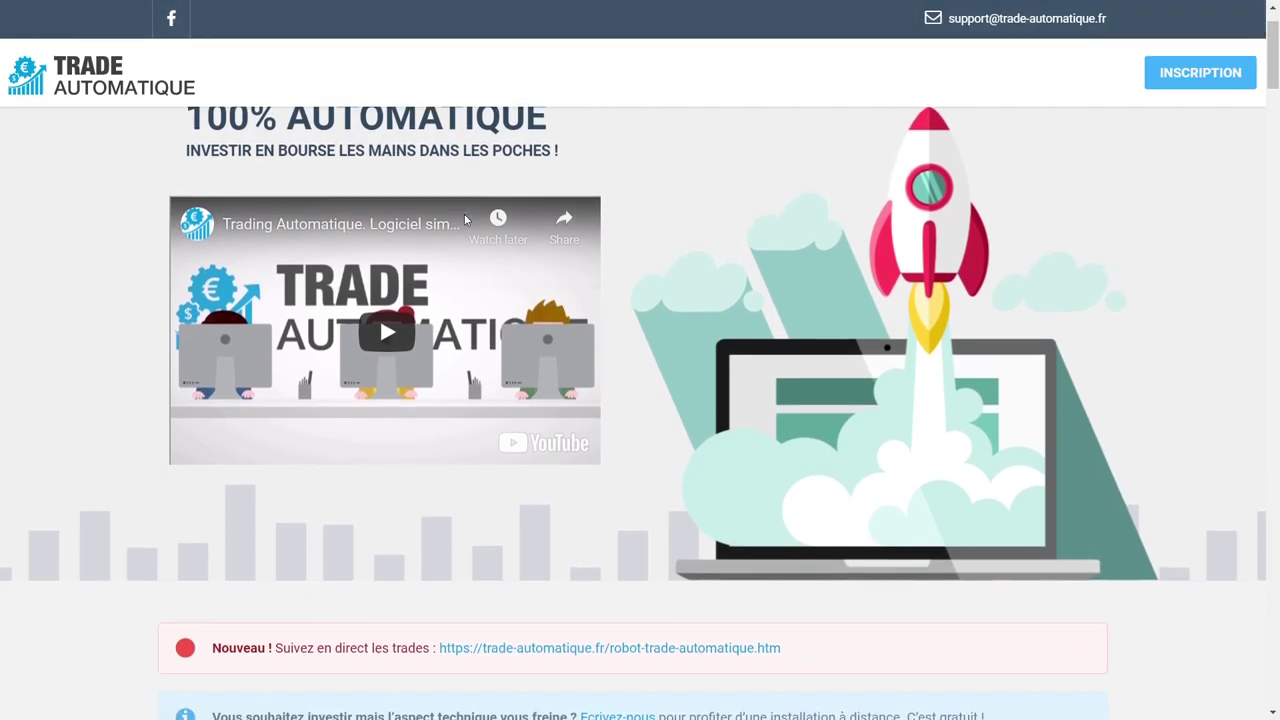
scroll(641, 256, "down", 7)
scroll(620, 240, "up", 2)
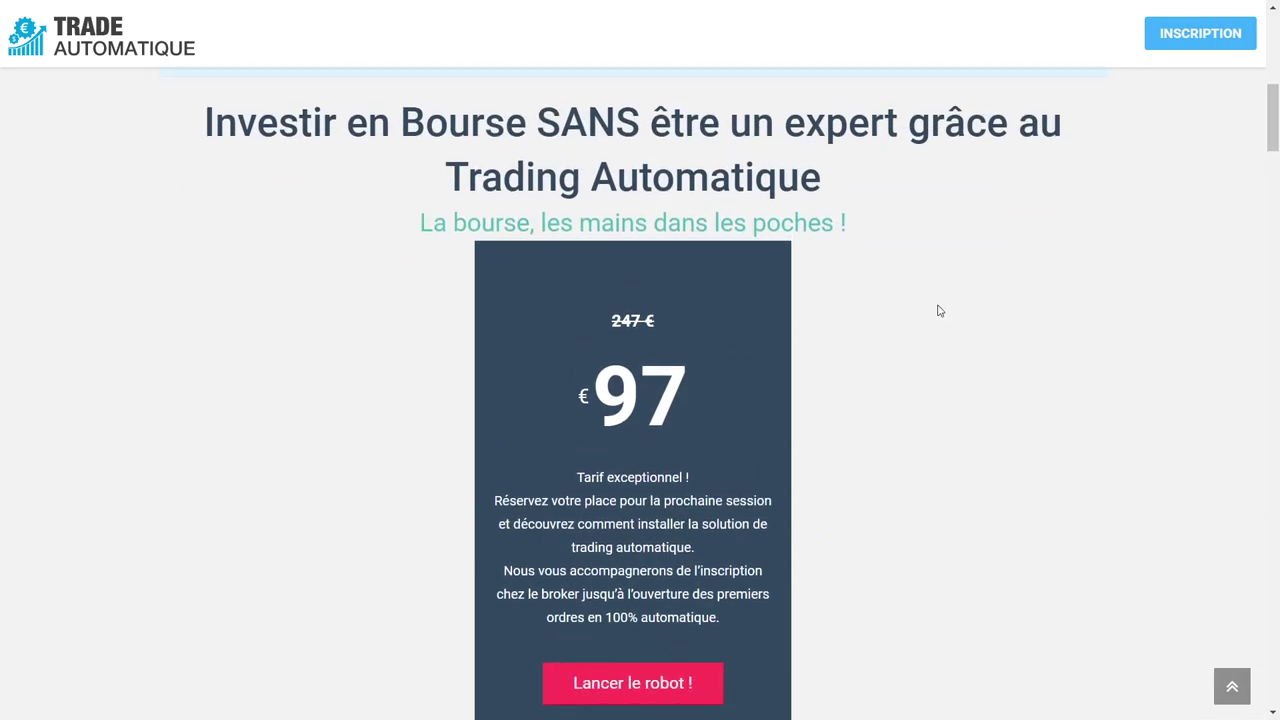
scroll(895, 310, "down", 2)
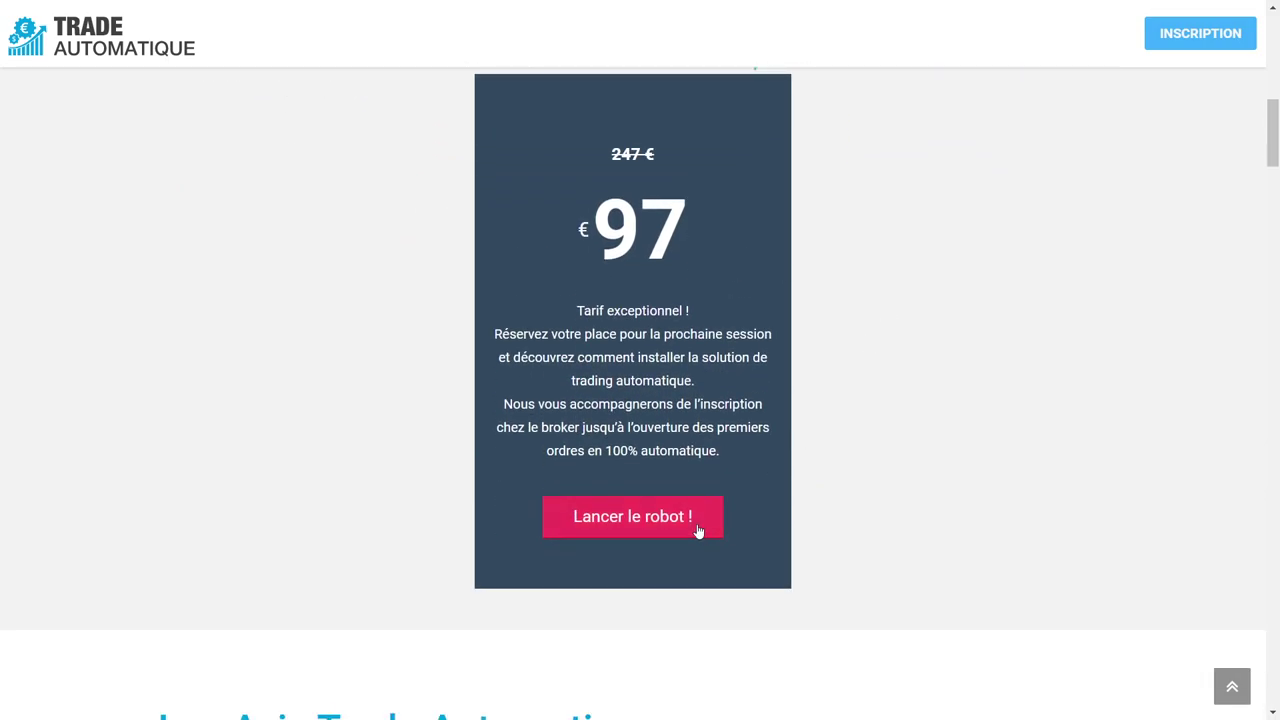
scroll(680, 460, "up", 3)
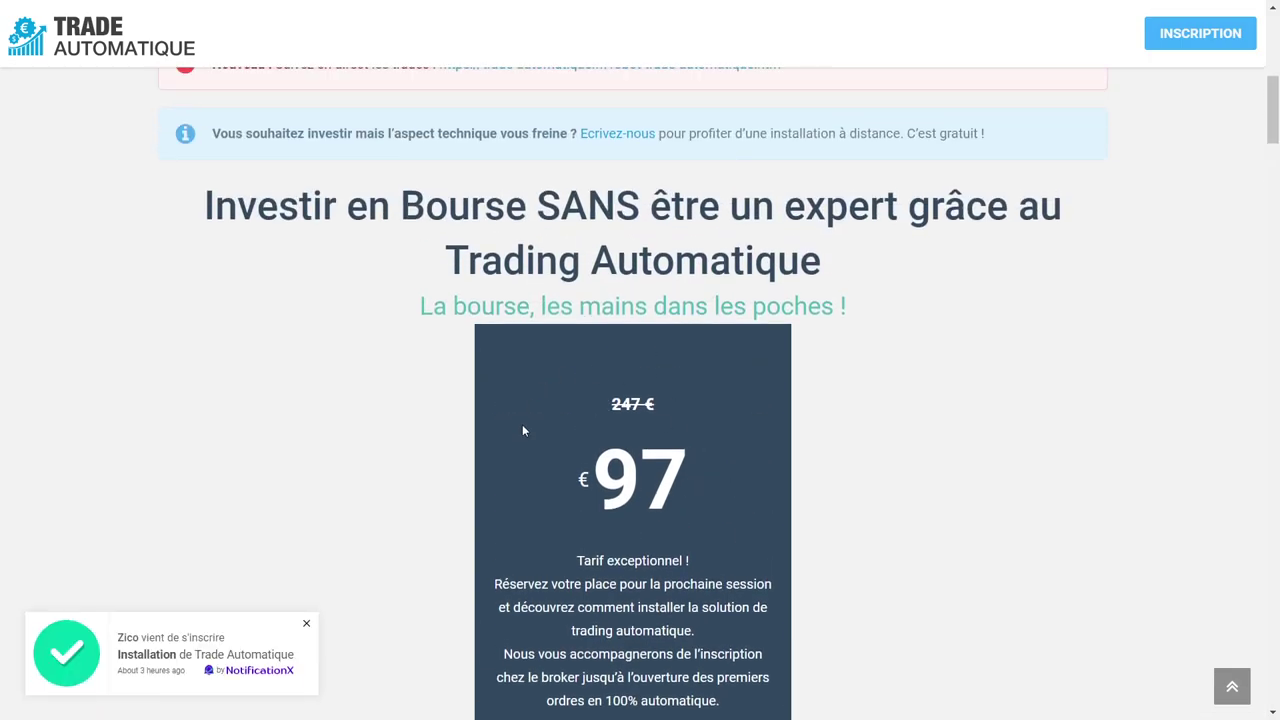
scroll(682, 423, "up", 2)
Step: Return to the Business Pour Tous conversation and reread the greeting, Telegram group and e-mail request messages
key("ctrl+Tab")
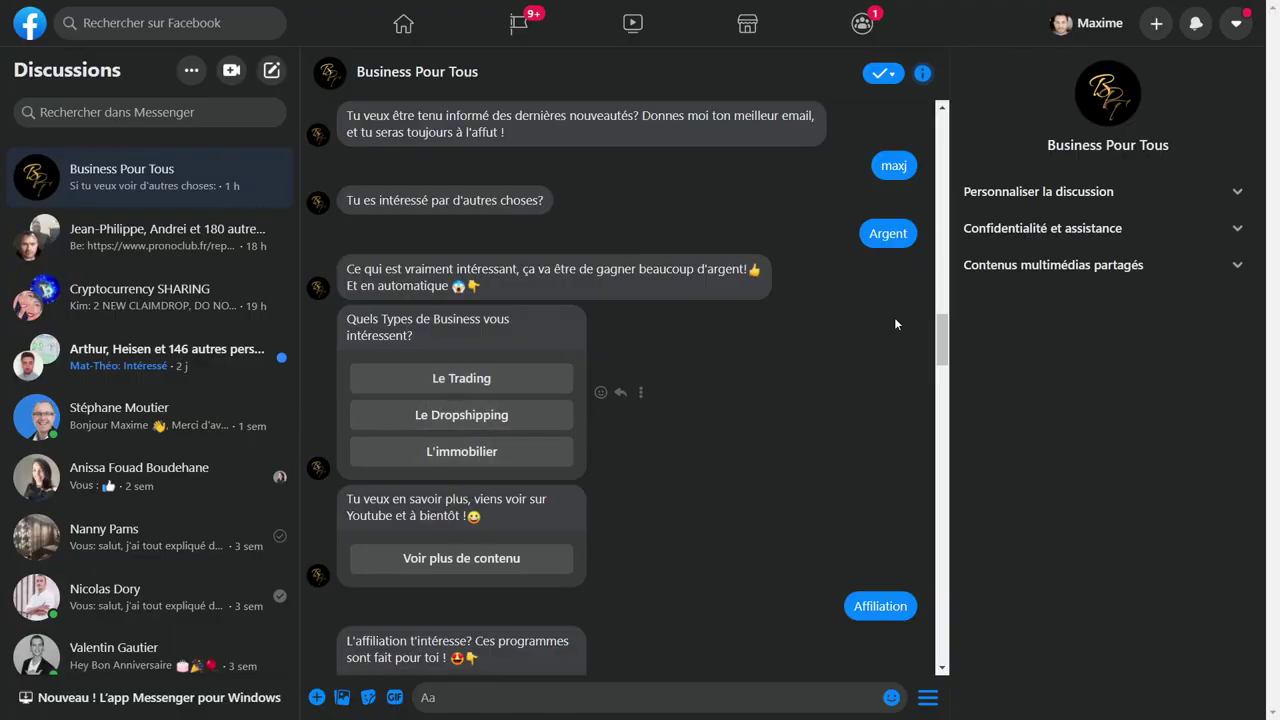
scroll(841, 334, "up", 3)
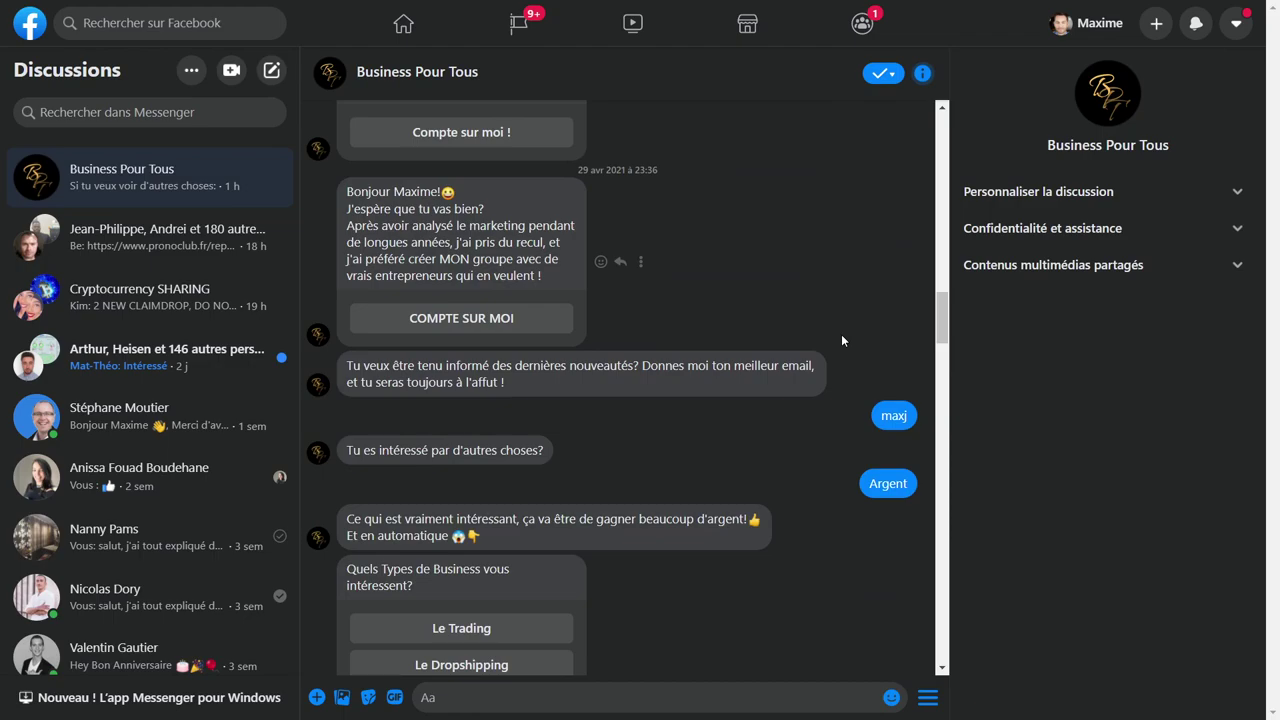
scroll(841, 334, "up", 3)
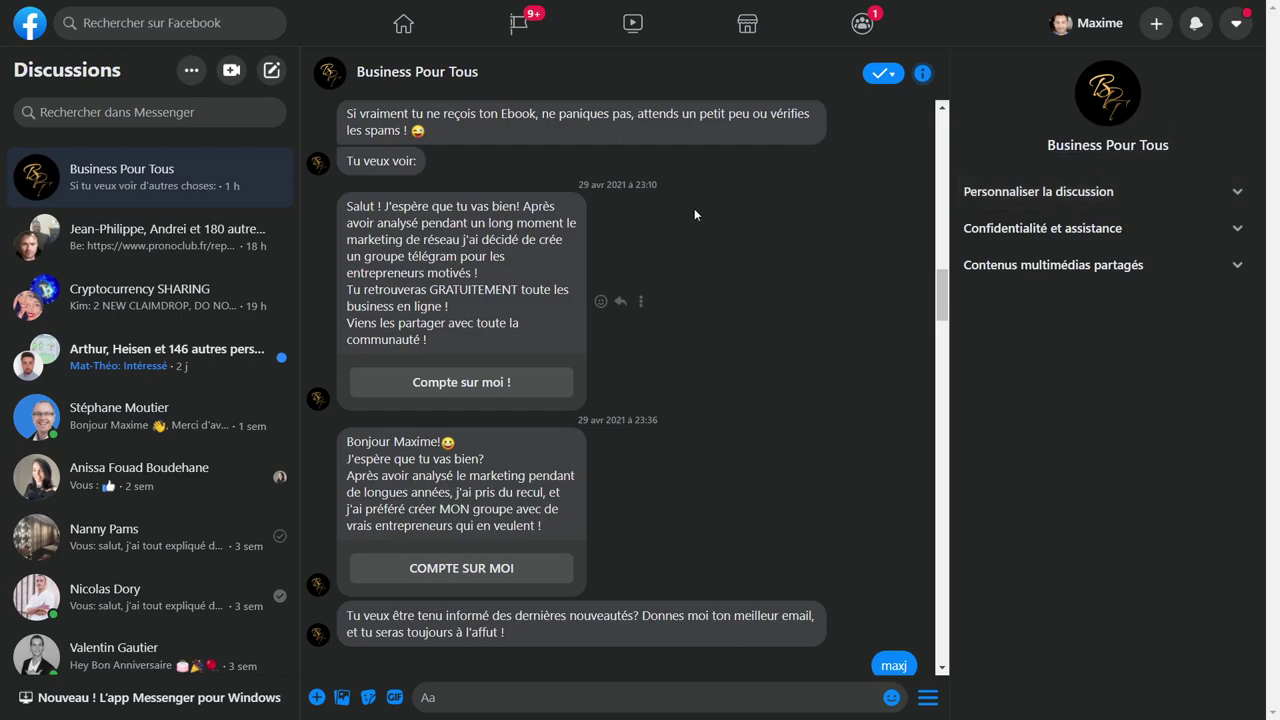
scroll(822, 222, "down", 1)
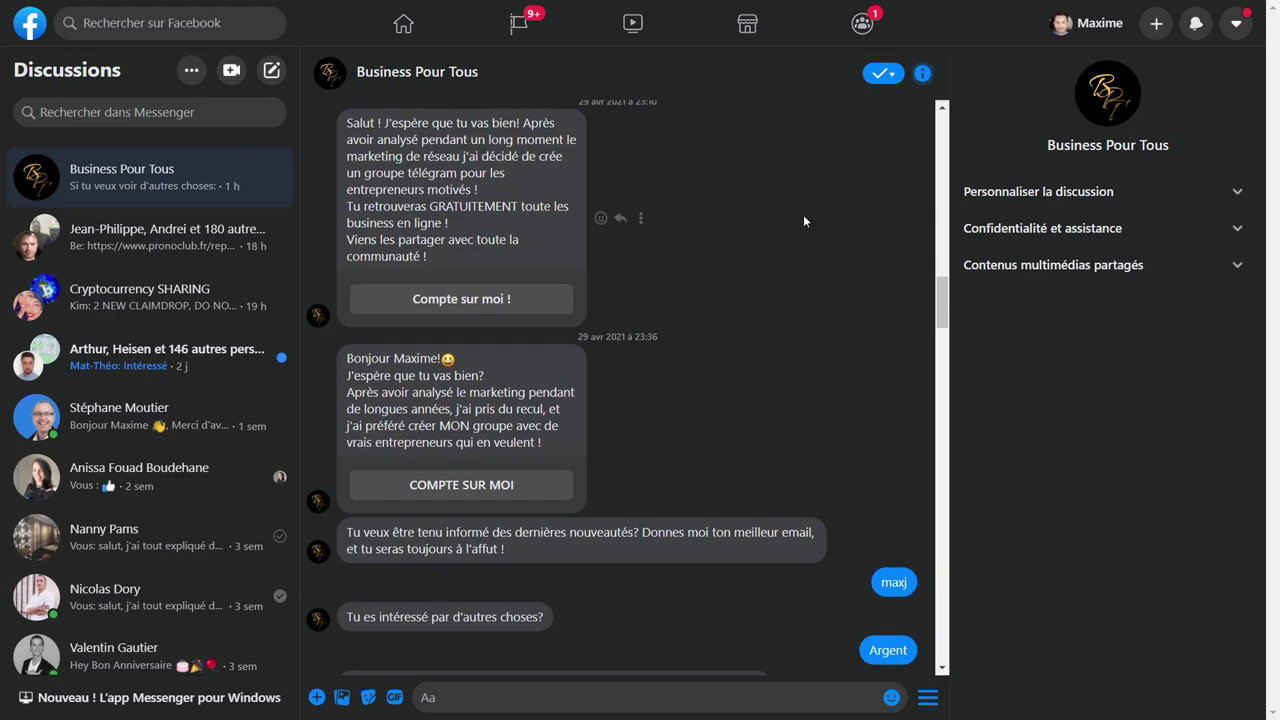
Step: Switch back to Chatfuel and review the Argent block's YouTube message, "Voir plus de contenu" button and quick replies
key("ctrl+Tab")
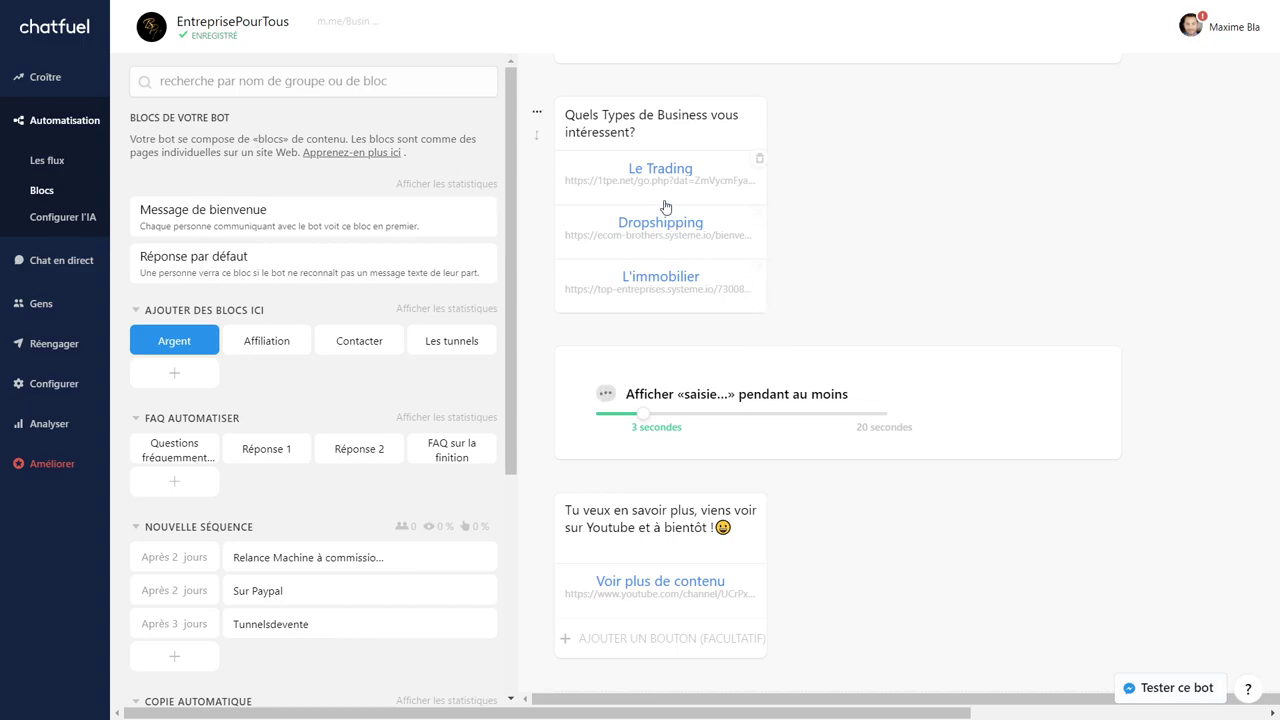
scroll(663, 263, "down", 3)
scroll(747, 267, "up", 3)
scroll(640, 425, "down", 2)
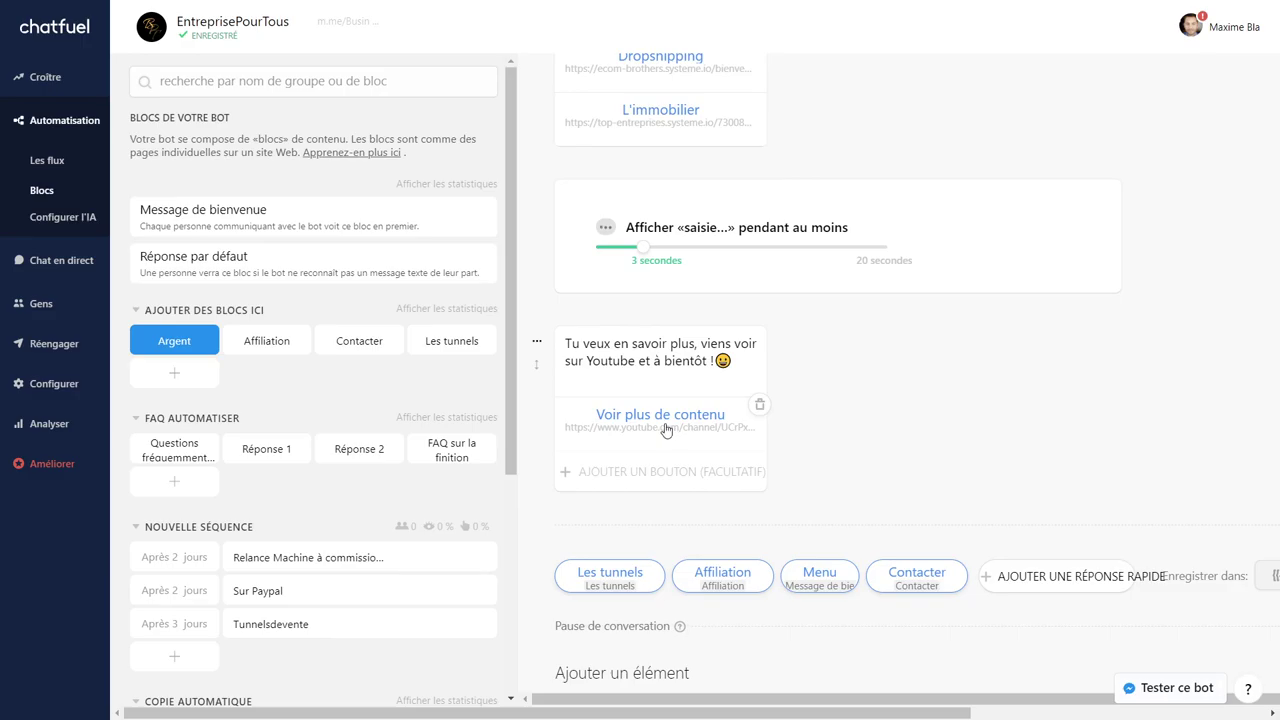
Step: Switch to Messenger and compare the earlier e-book messages with the bot's replies to the Argent choice
key("ctrl+Tab")
scroll(614, 388, "down", 1)
scroll(543, 366, "up", 4)
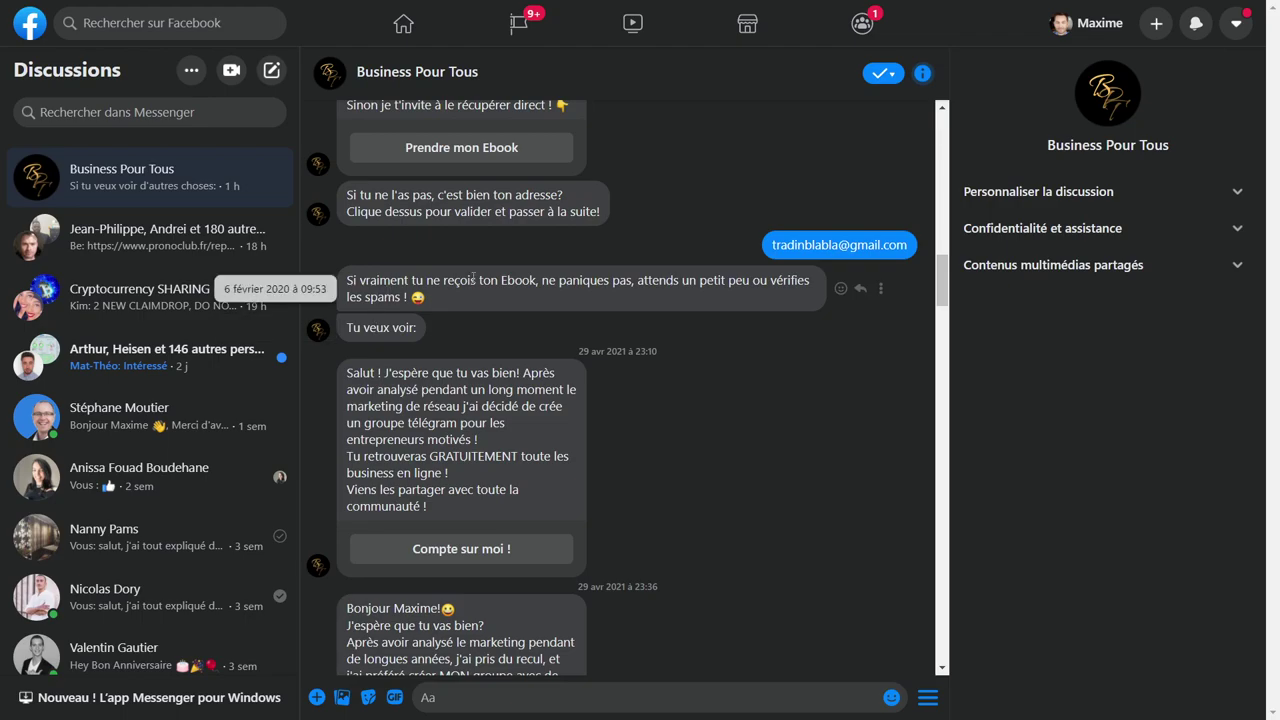
scroll(473, 280, "up", 2)
scroll(473, 280, "down", 5)
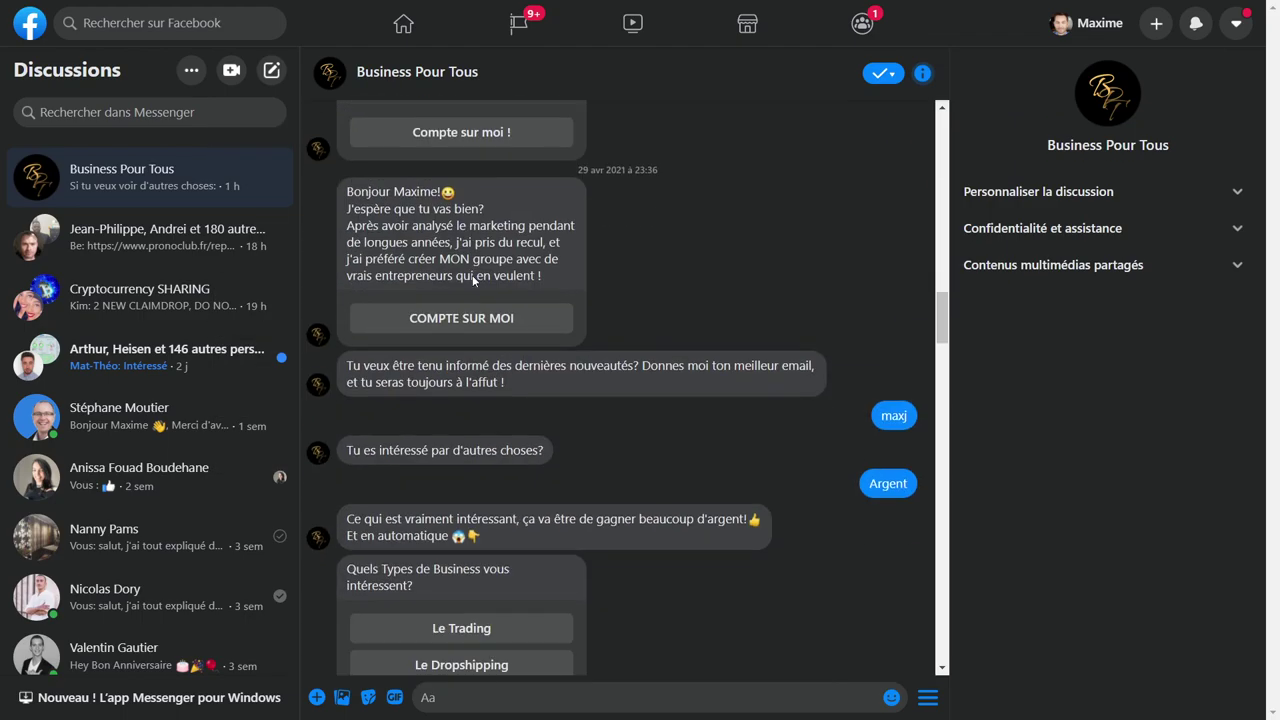
scroll(473, 280, "down", 6)
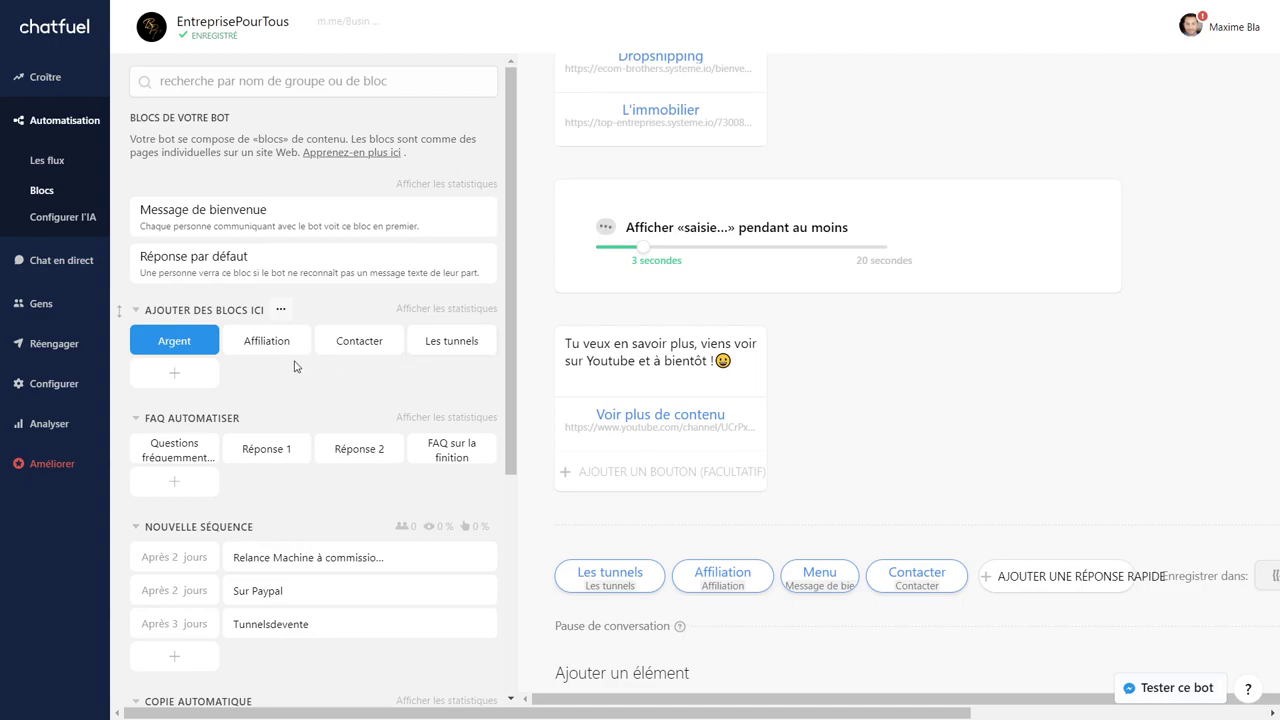
Step: Return to Chatfuel, open the Affiliation block and review its affiliate programme message and three link buttons
scroll(818, 390, "up", 4)
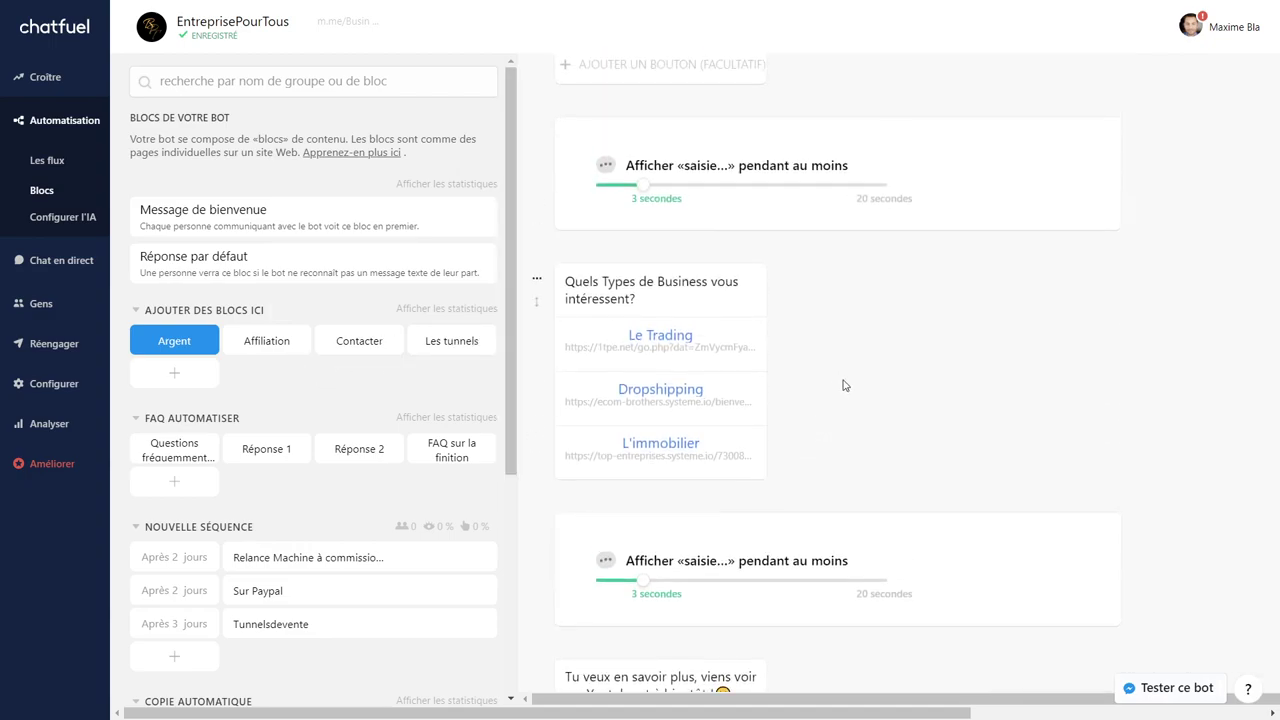
left_click(266, 343)
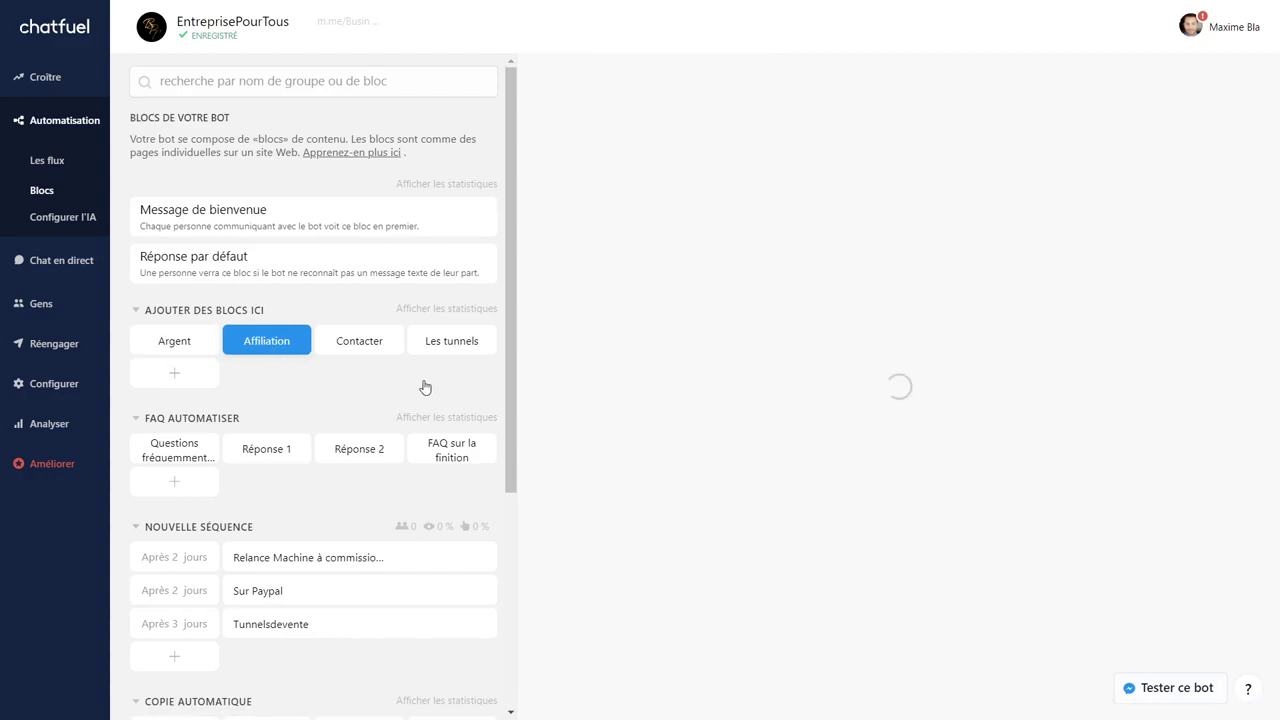
scroll(750, 290, "down", 2)
scroll(745, 300, "up", 2)
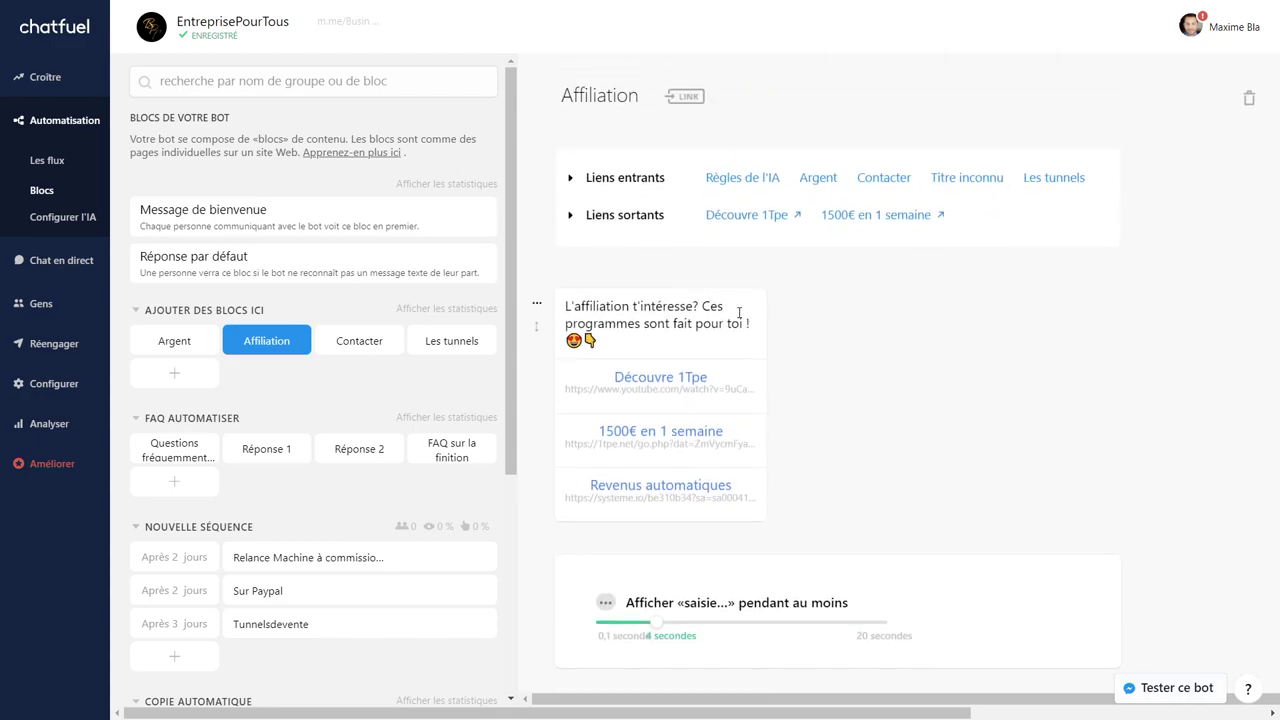
scroll(739, 313, "down", 3)
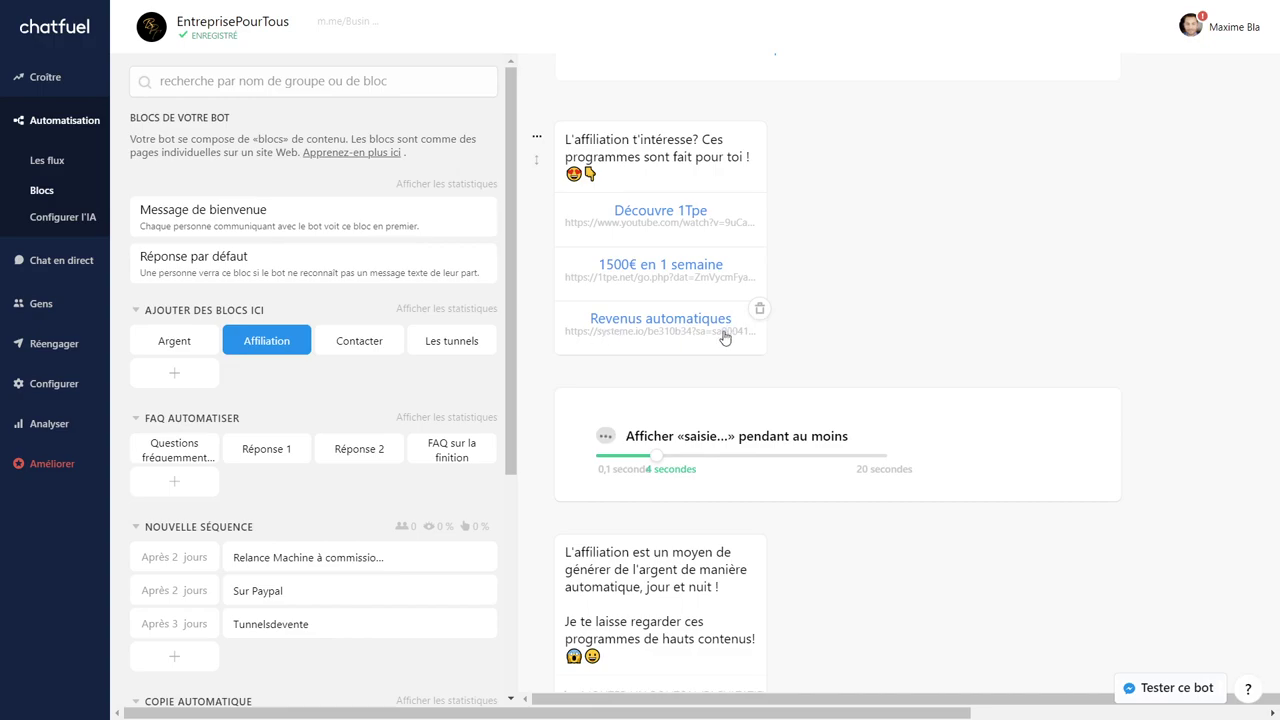
Step: Open the Contacter block and review its contact details, social network links and quick replies to the other blocks
left_click(358, 345)
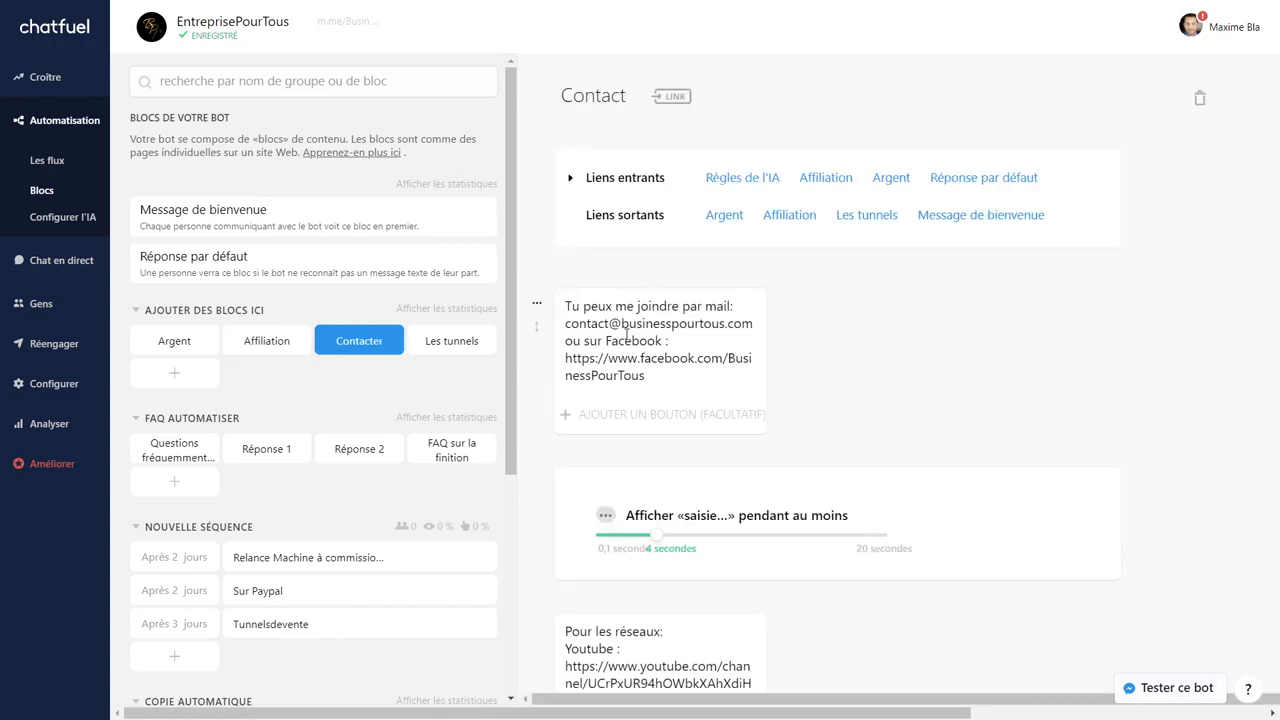
scroll(627, 306, "down", 2)
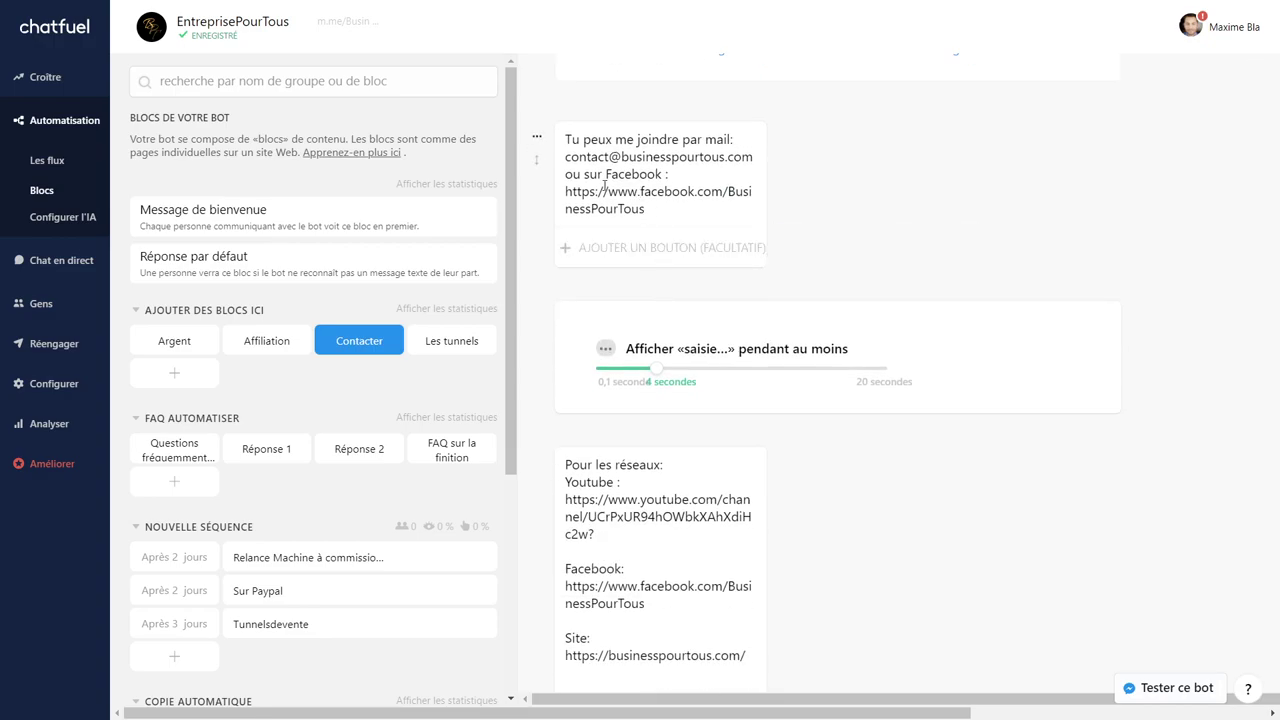
scroll(665, 185, "down", 1)
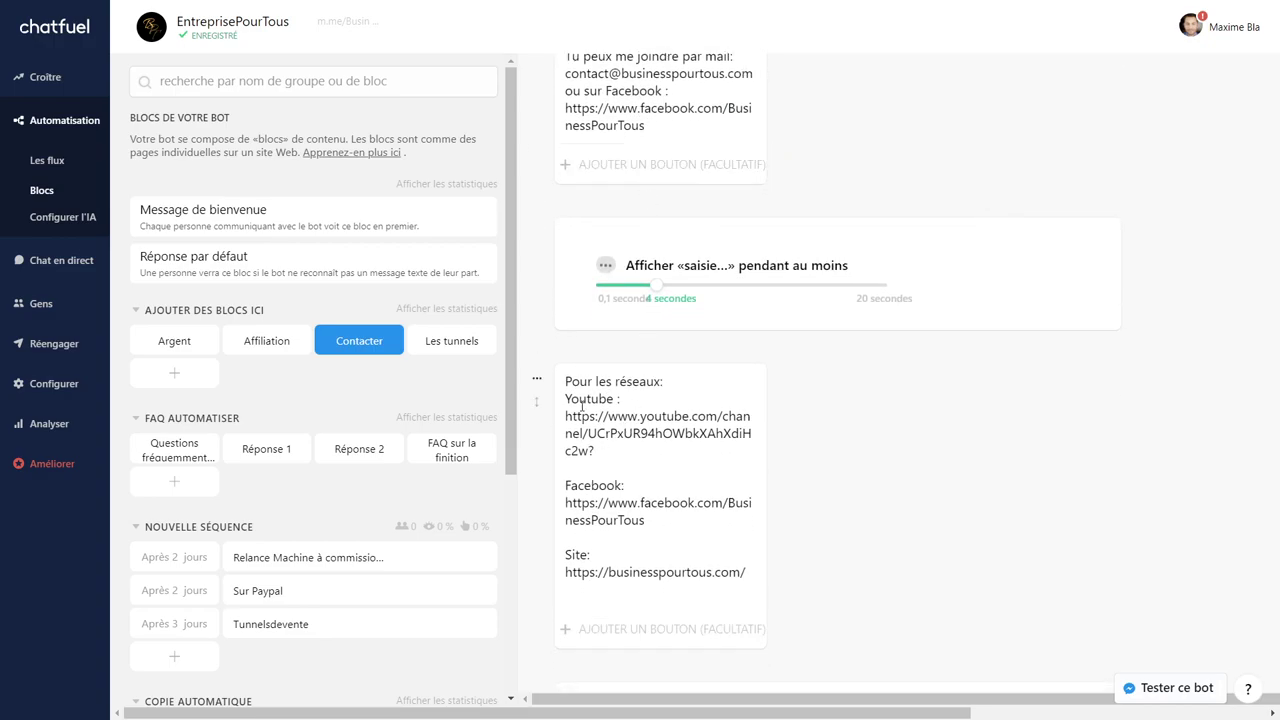
scroll(634, 440, "down", 1)
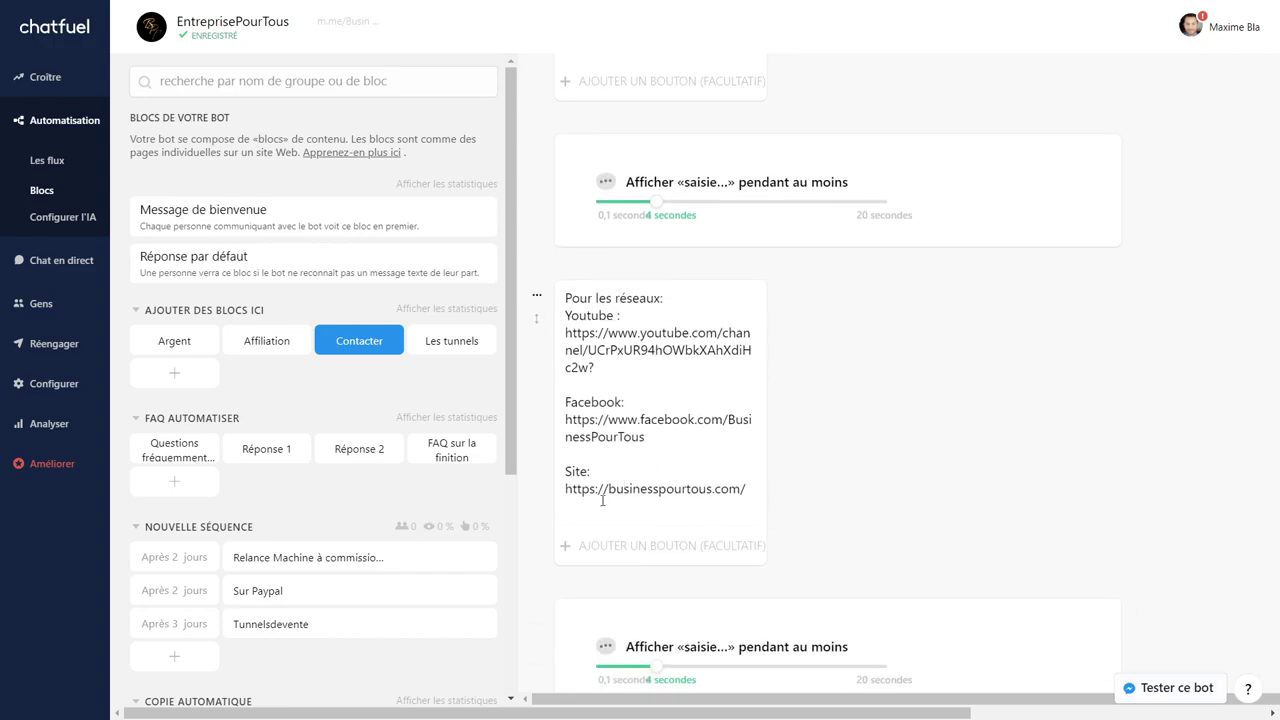
scroll(660, 480, "down", 3)
scroll(697, 435, "down", 1)
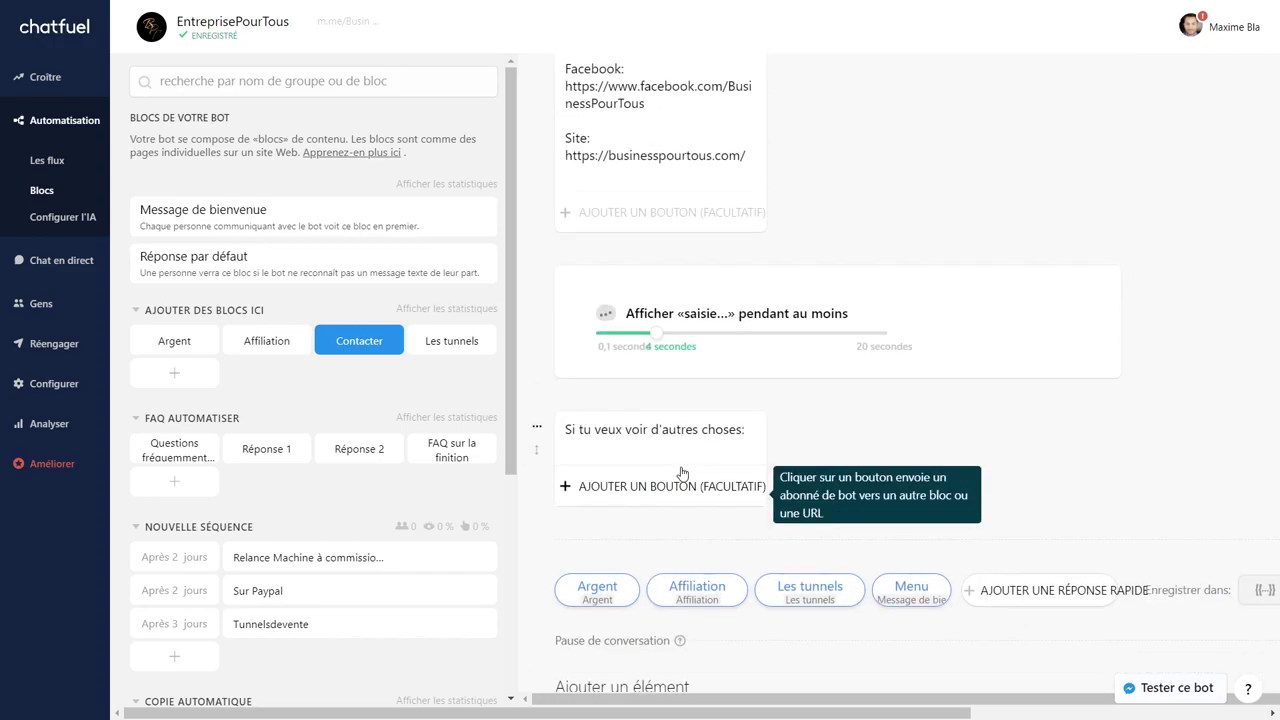
scroll(618, 481, "down", 2)
scroll(618, 481, "down", 1)
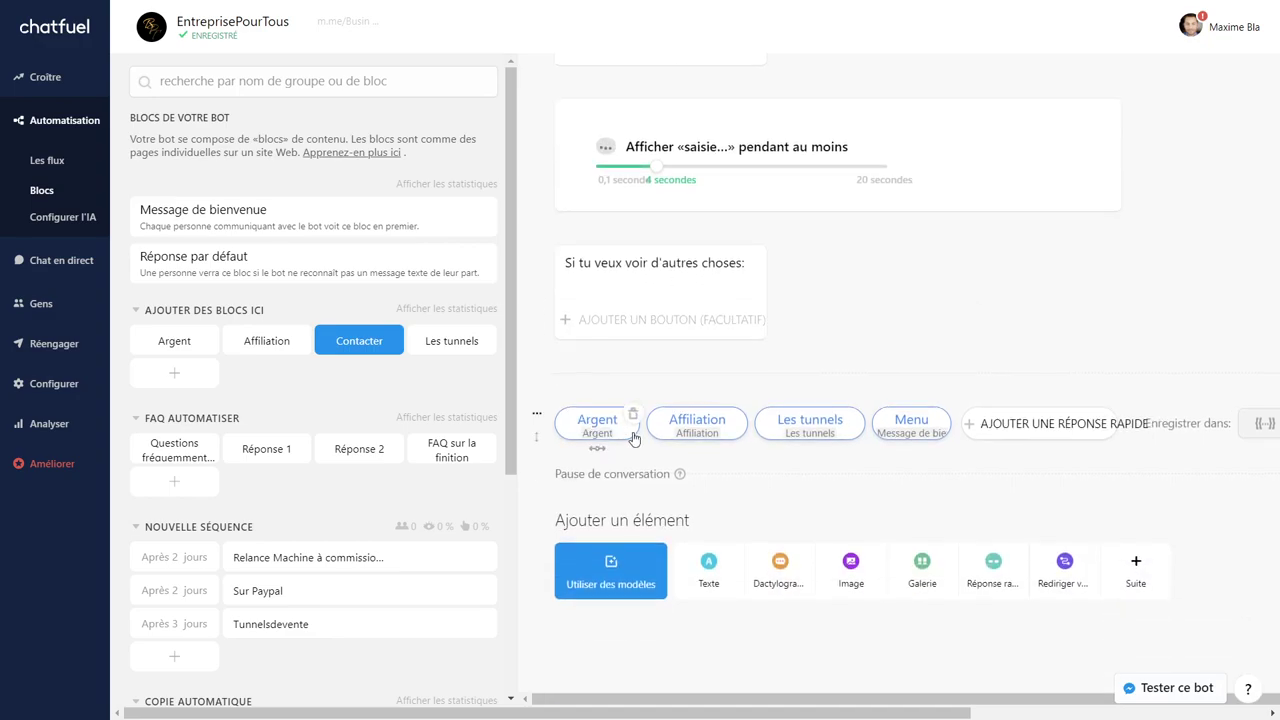
Step: Open the Les tunnels block, review its System.io message and select the text "En plus tu as 30 jours" in it
left_click(446, 348)
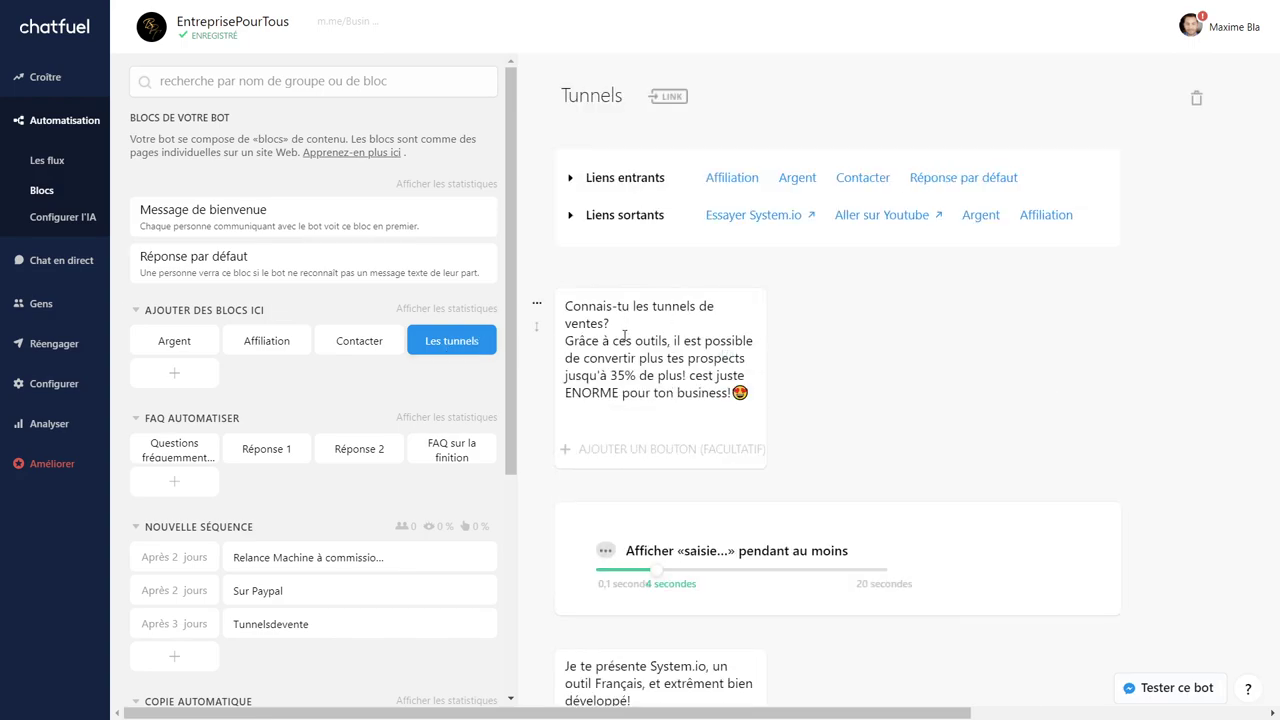
scroll(672, 305, "down", 5)
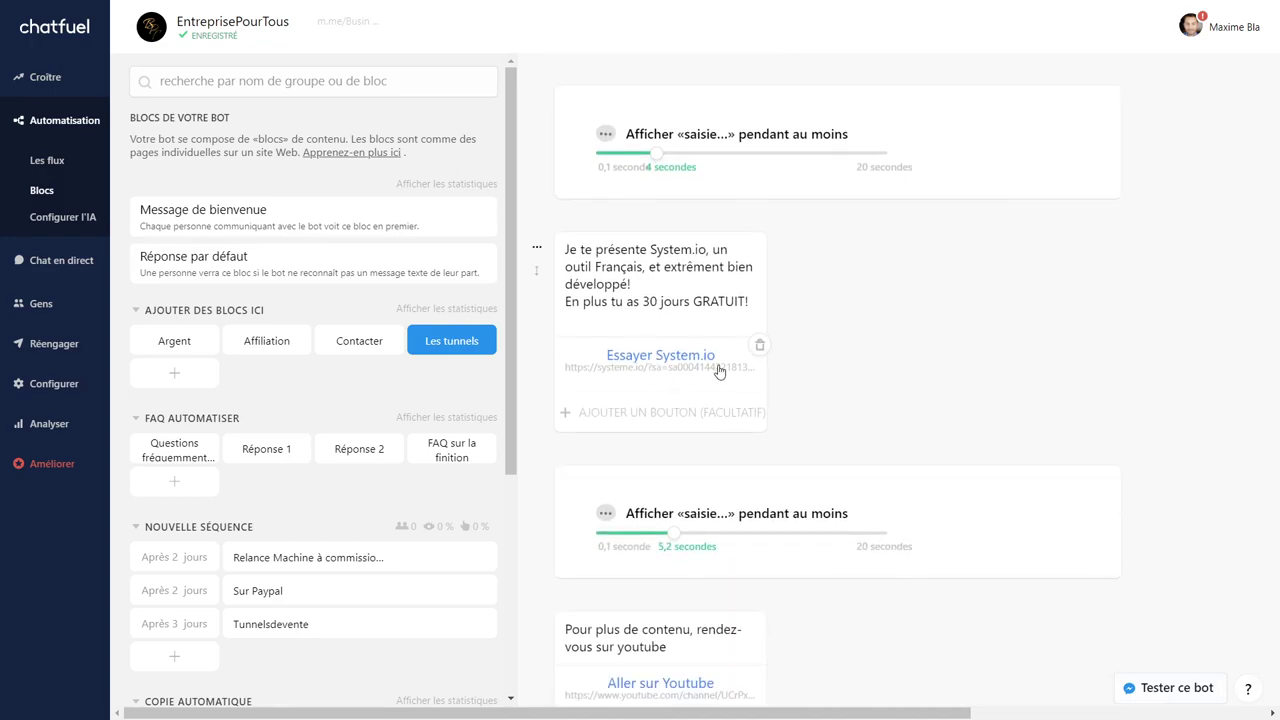
left_click(724, 301)
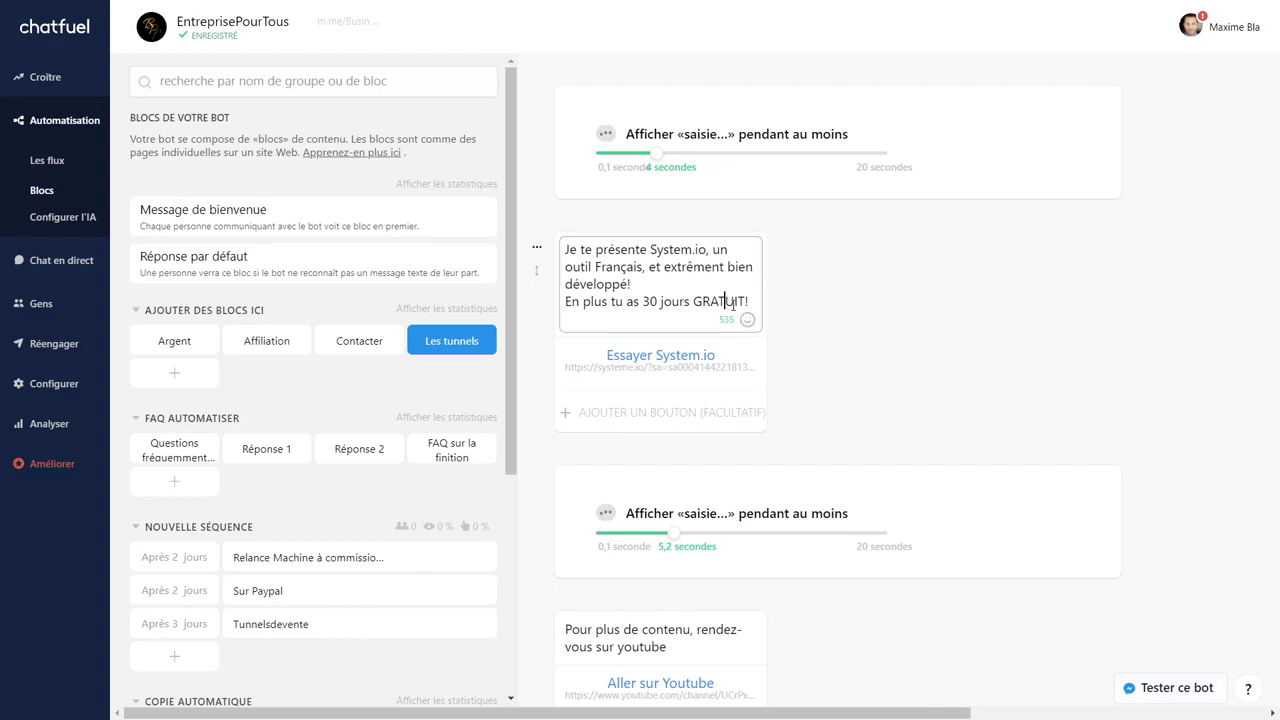
left_click_drag(689, 301, 567, 309)
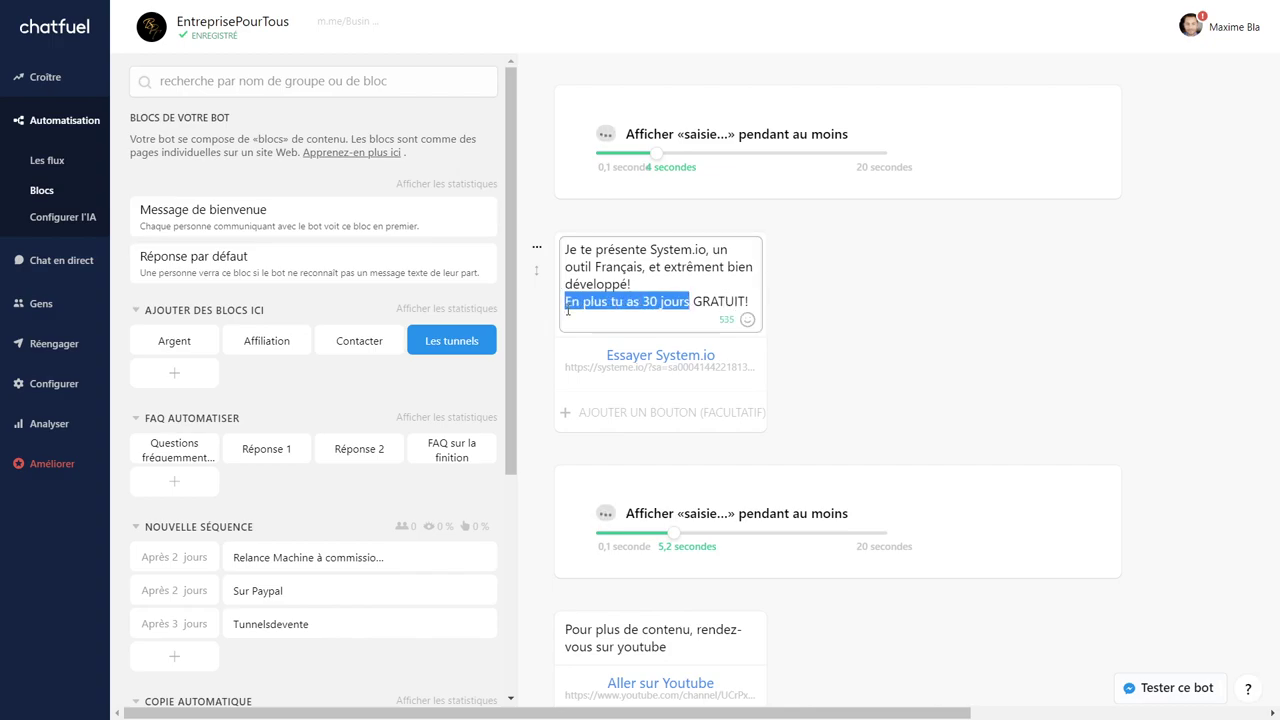
Step: Replace the selected text in the System.io message with "En plus c'est totalement" before "GRATUIT!"
key("BackSpace")
type("En plus c'est totalement")
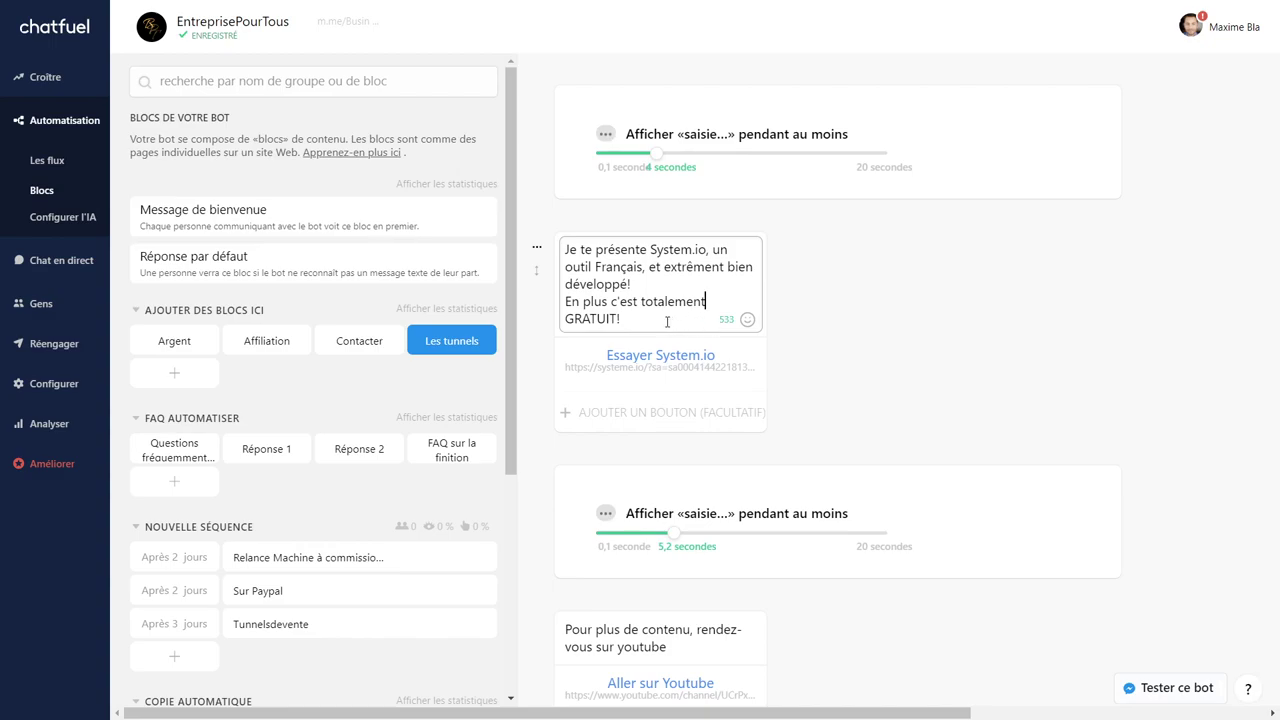
left_click(831, 316)
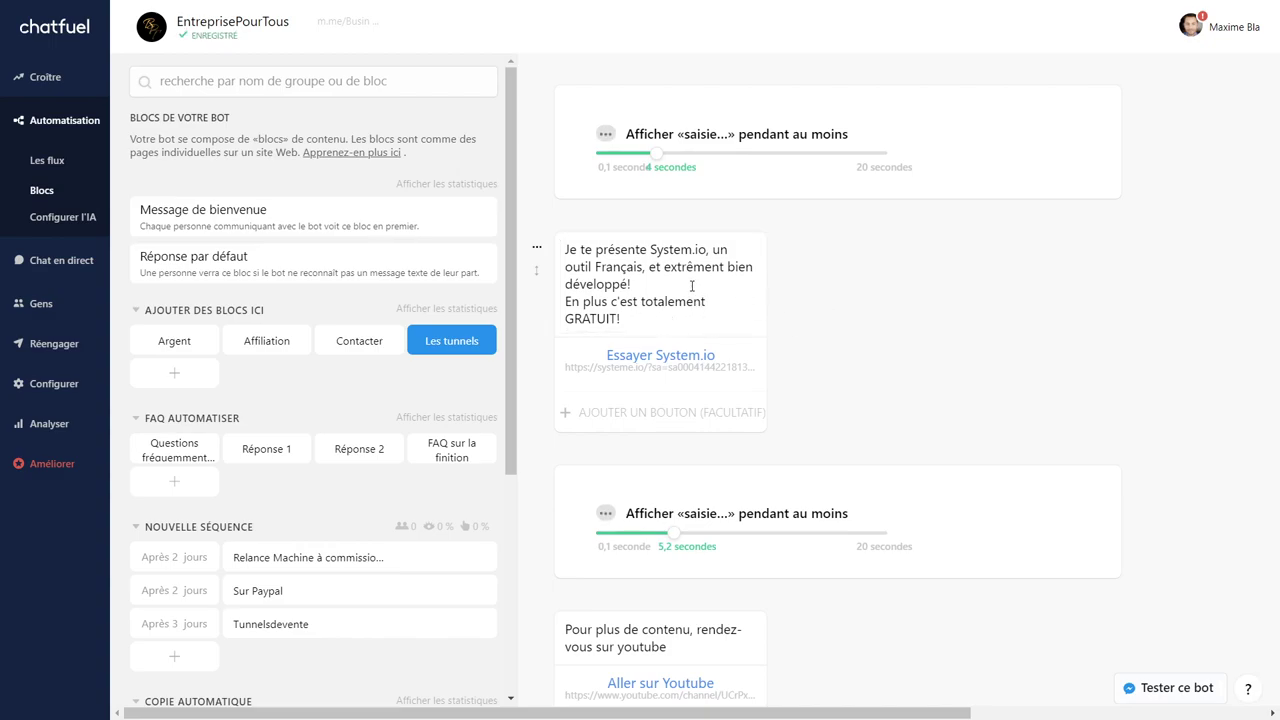
Step: Review the Youtube card and quick replies of Les tunnels, and view the card types that can be inserted between them
scroll(699, 292, "down", 2)
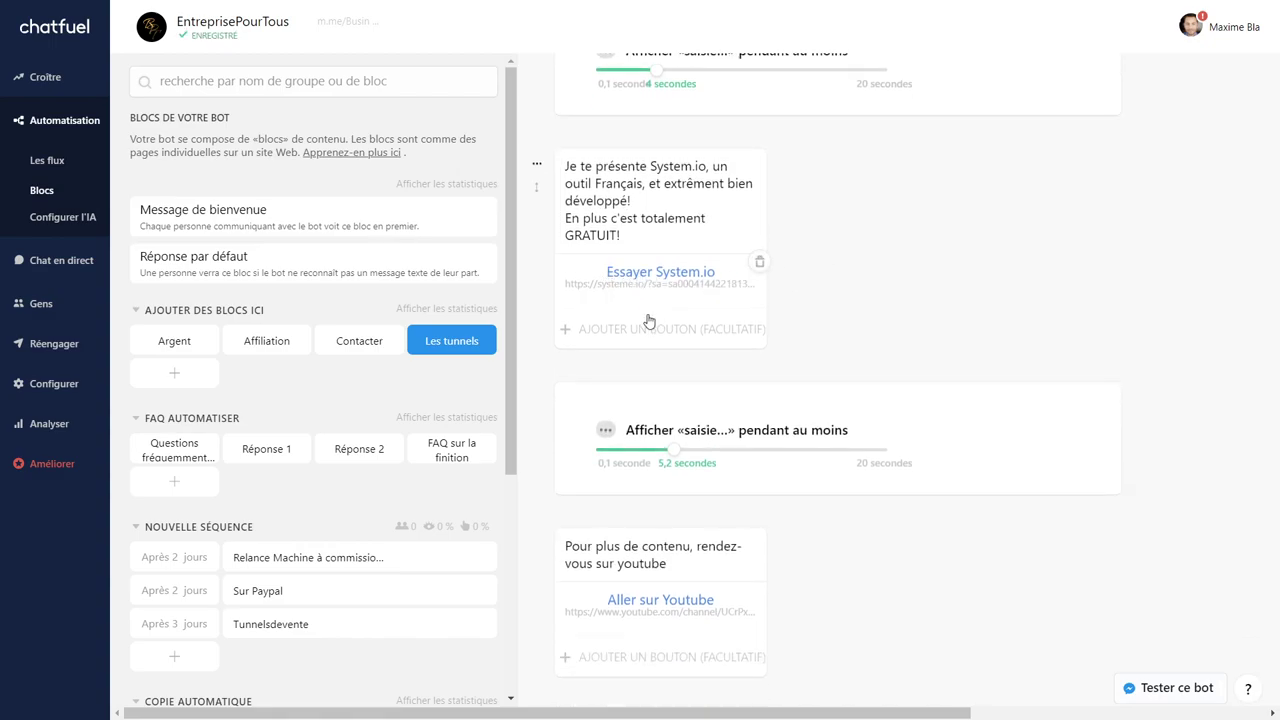
scroll(651, 382, "down", 5)
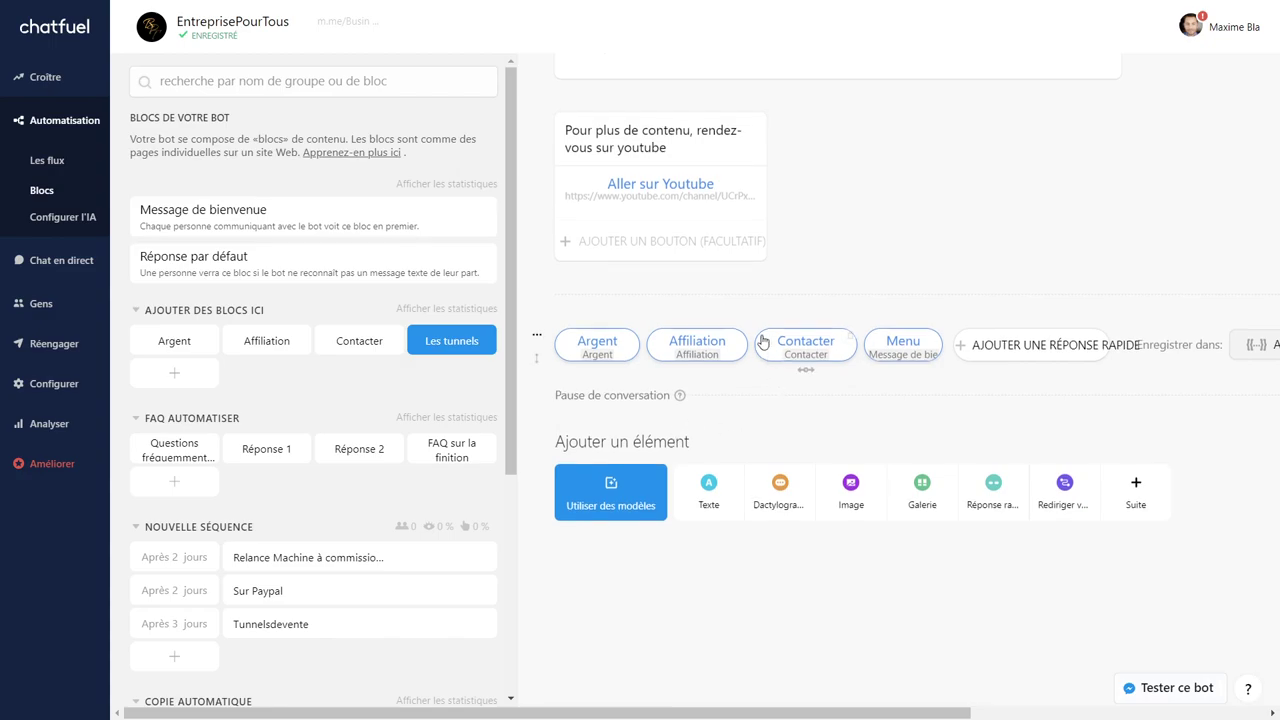
scroll(670, 335, "up", 2)
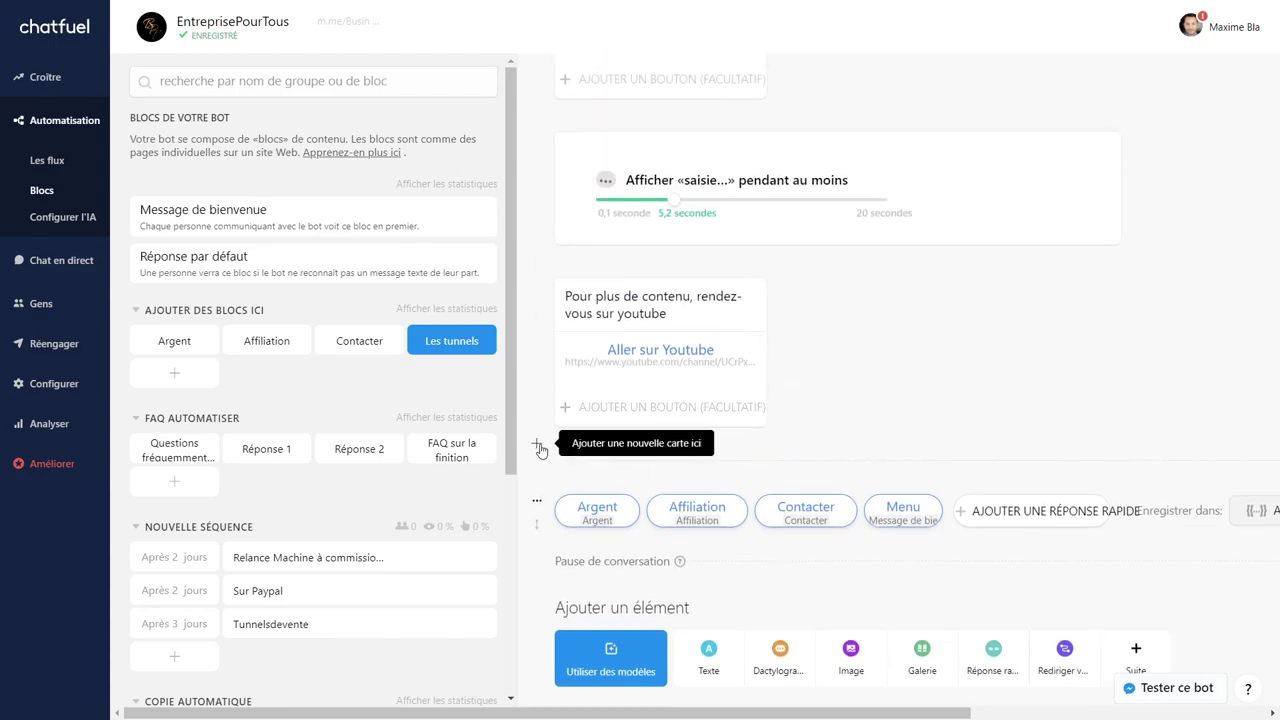
left_click(538, 444)
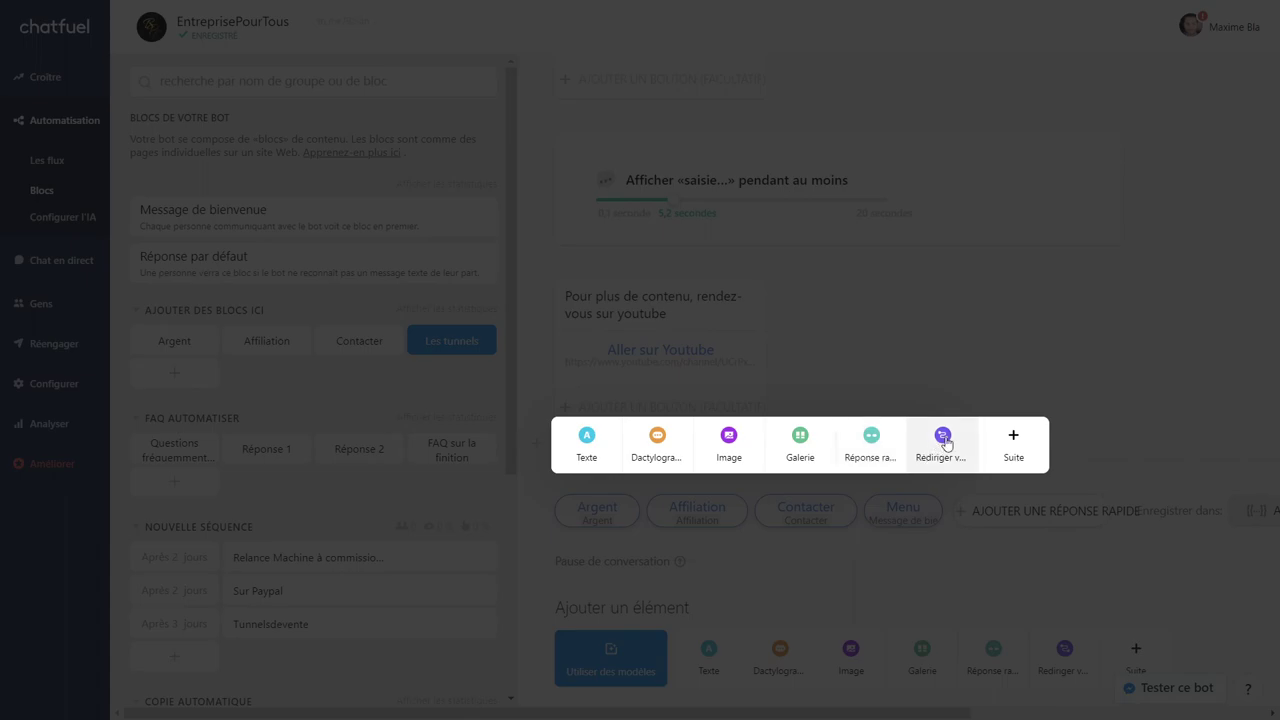
left_click(932, 370)
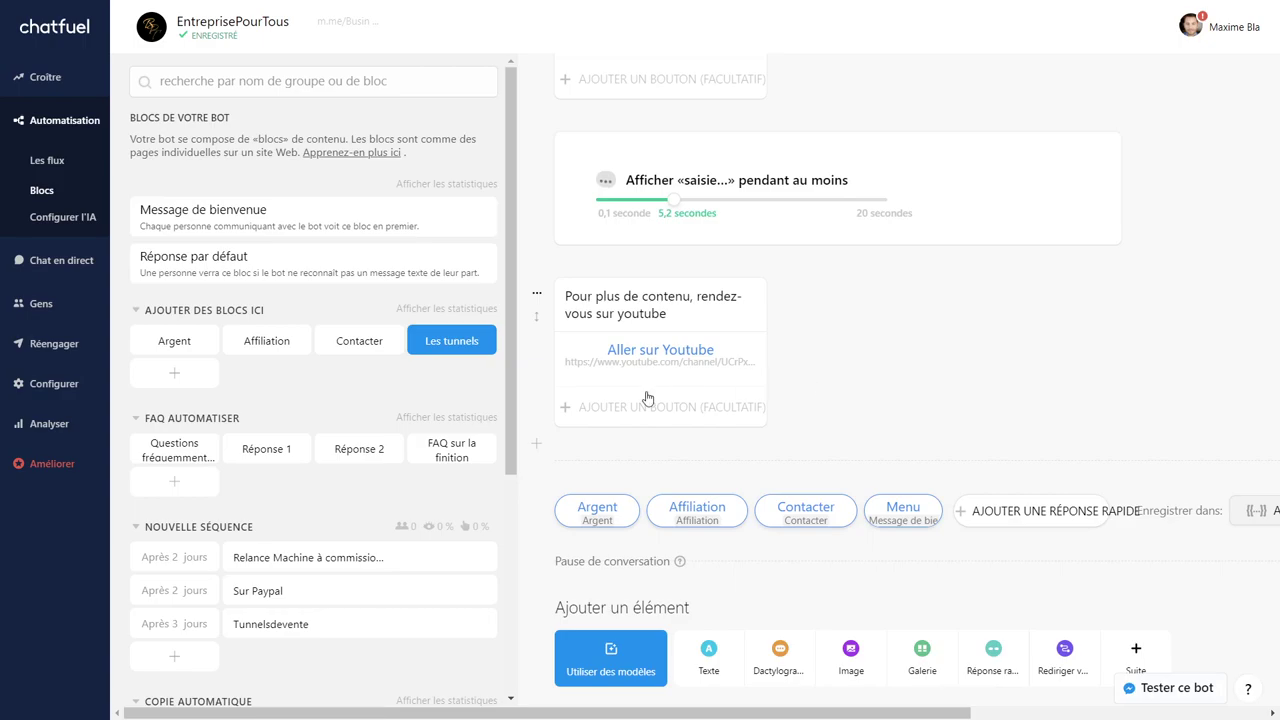
Step: Look over the block groups, open the Relance Machine message of Nouvelle séquence and review its text and Accéder ICI button
scroll(272, 402, "down", 2)
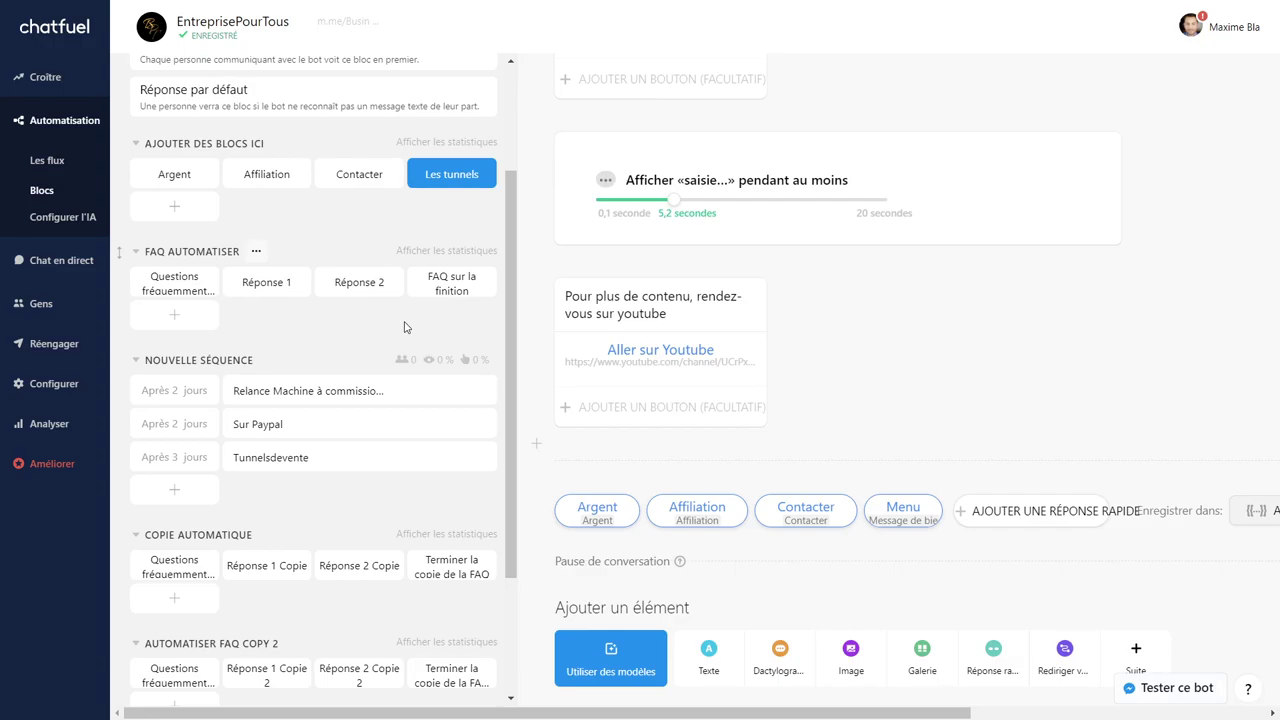
scroll(390, 316, "up", 2)
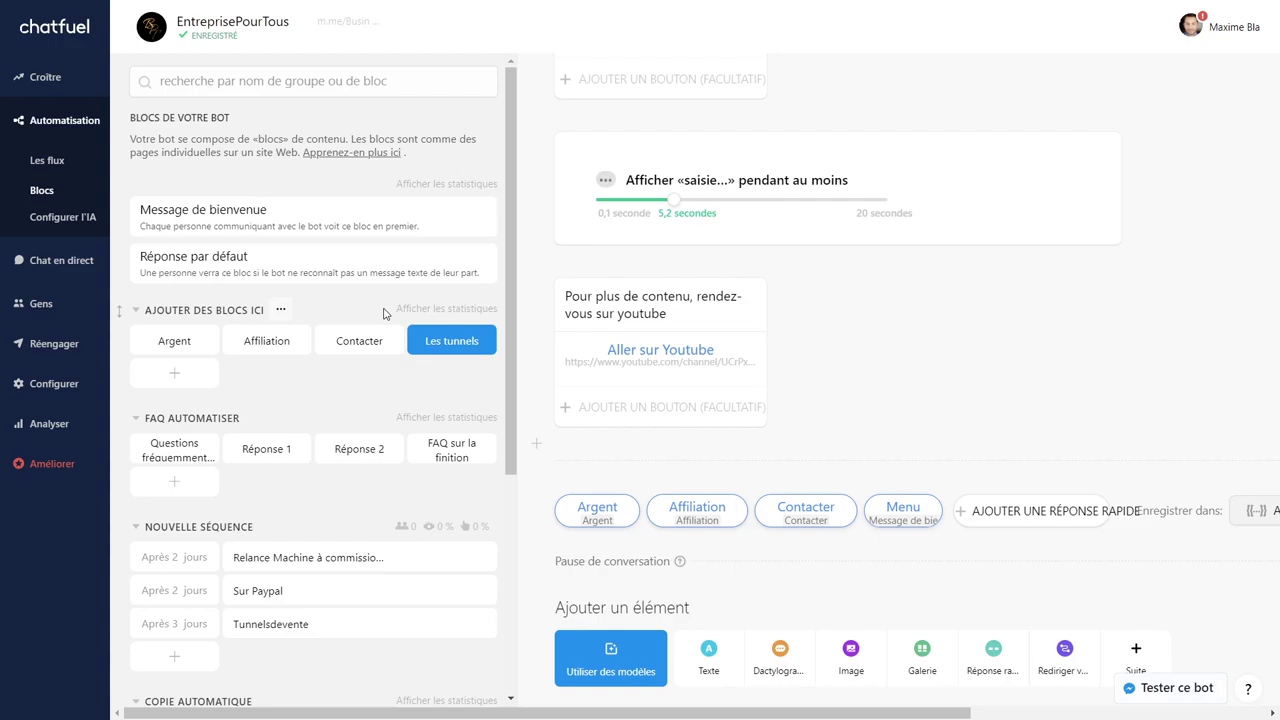
scroll(383, 313, "down", 3)
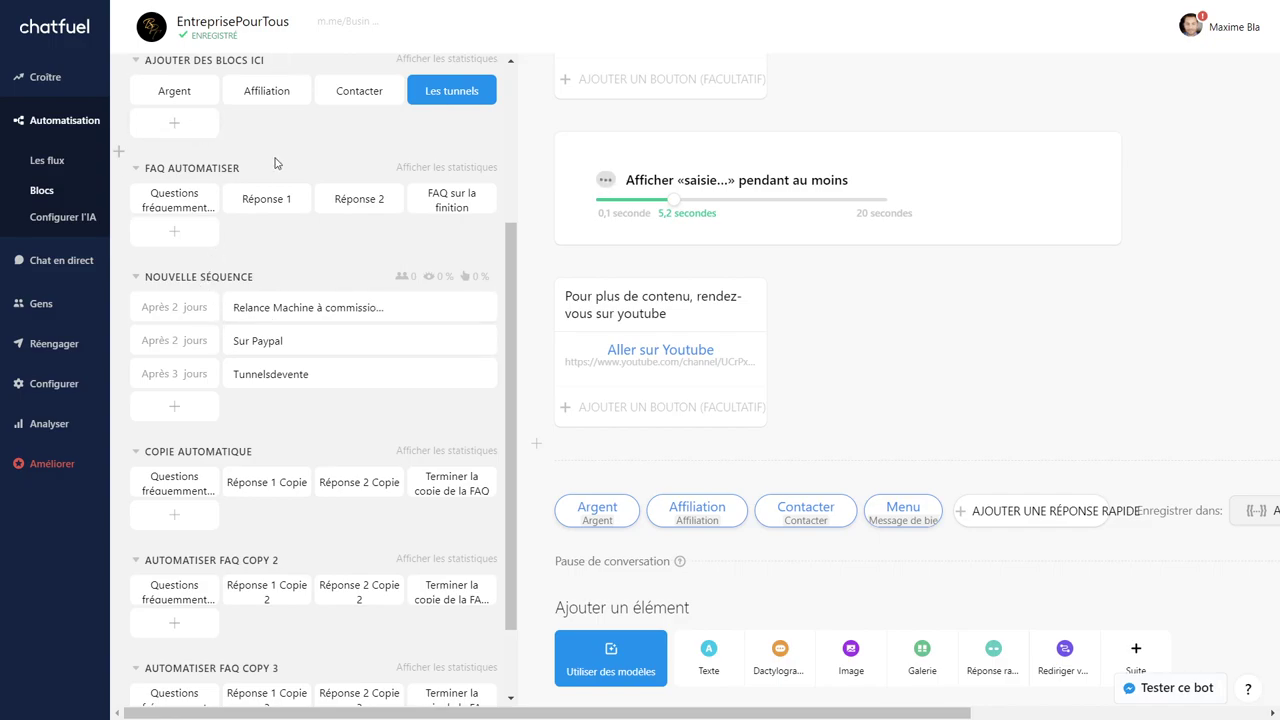
left_click(245, 310)
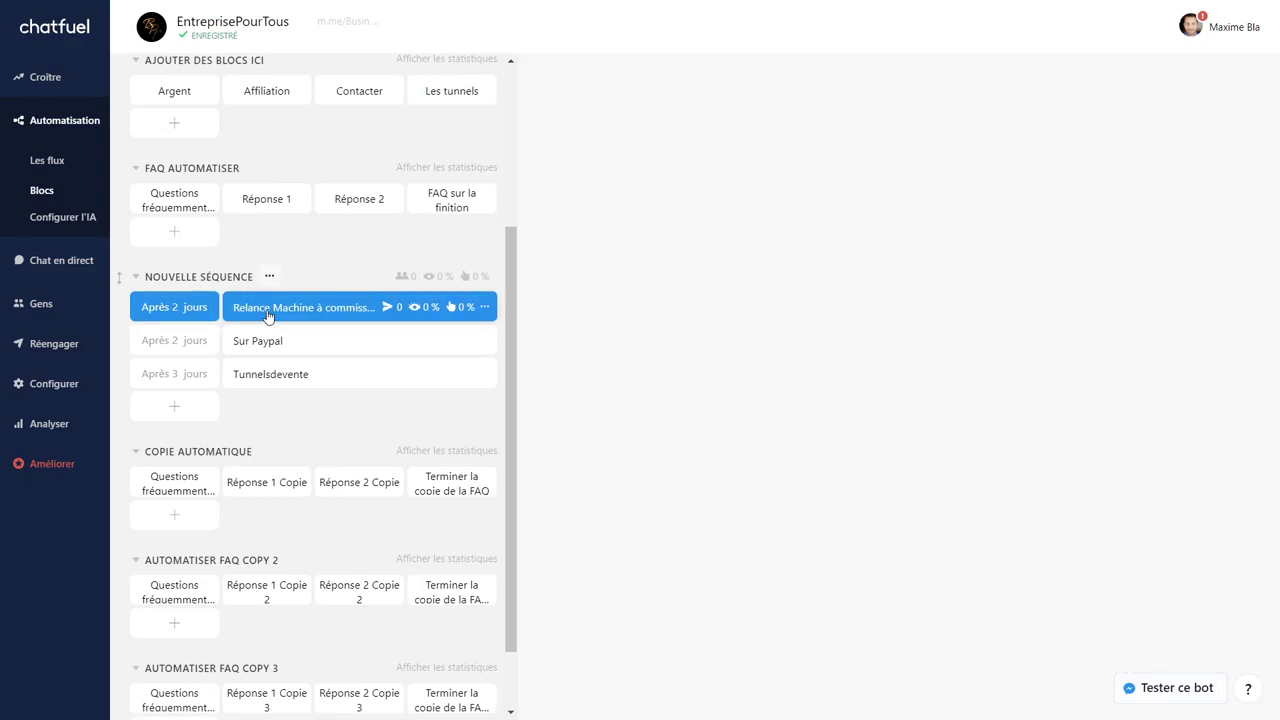
scroll(702, 298, "down", 2)
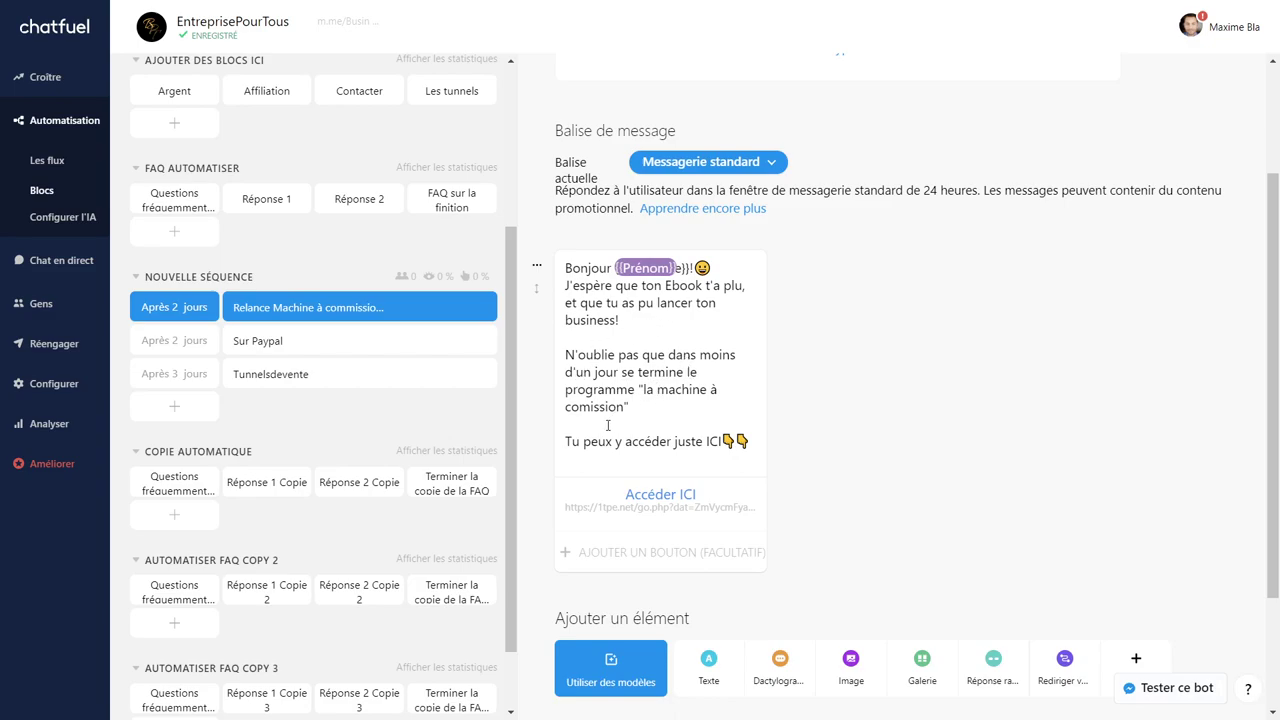
scroll(608, 452, "down", 1)
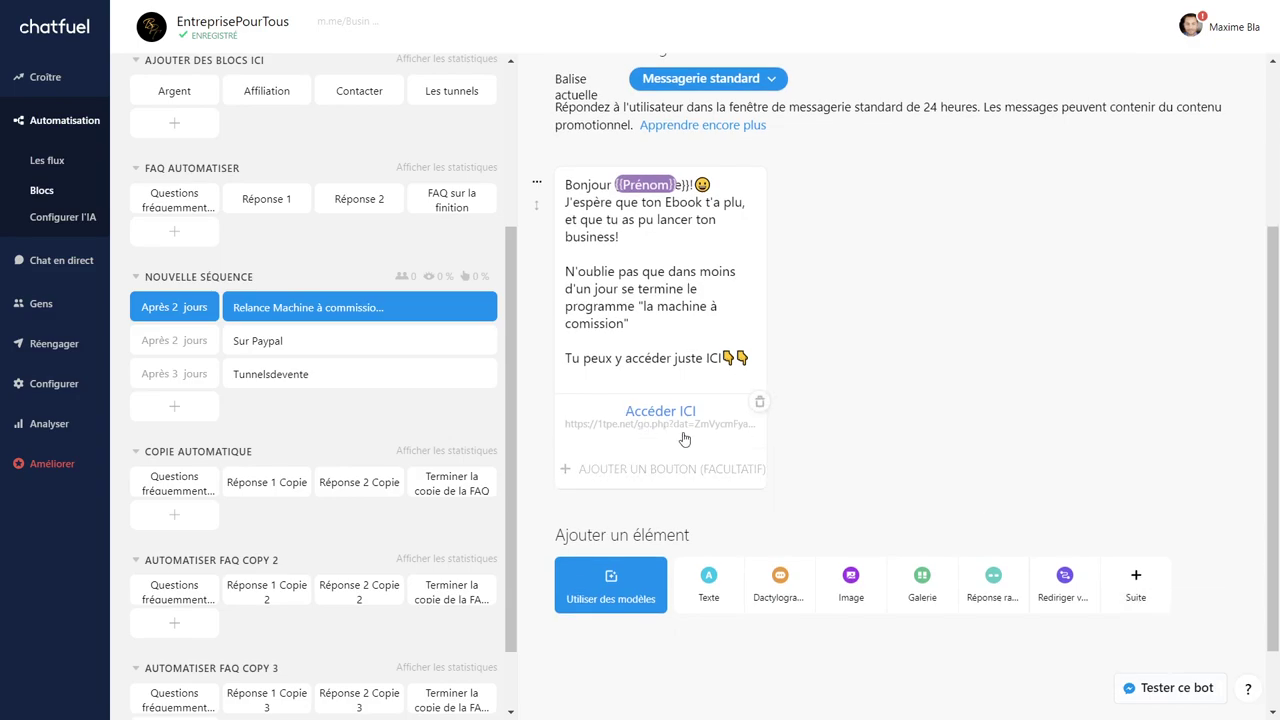
Step: Open the Sur Paypal and Tunnelsdevente messages of the sequence and review their texts and Ouvrir mon compte buttons
left_click(275, 351)
scroll(604, 386, "down", 2)
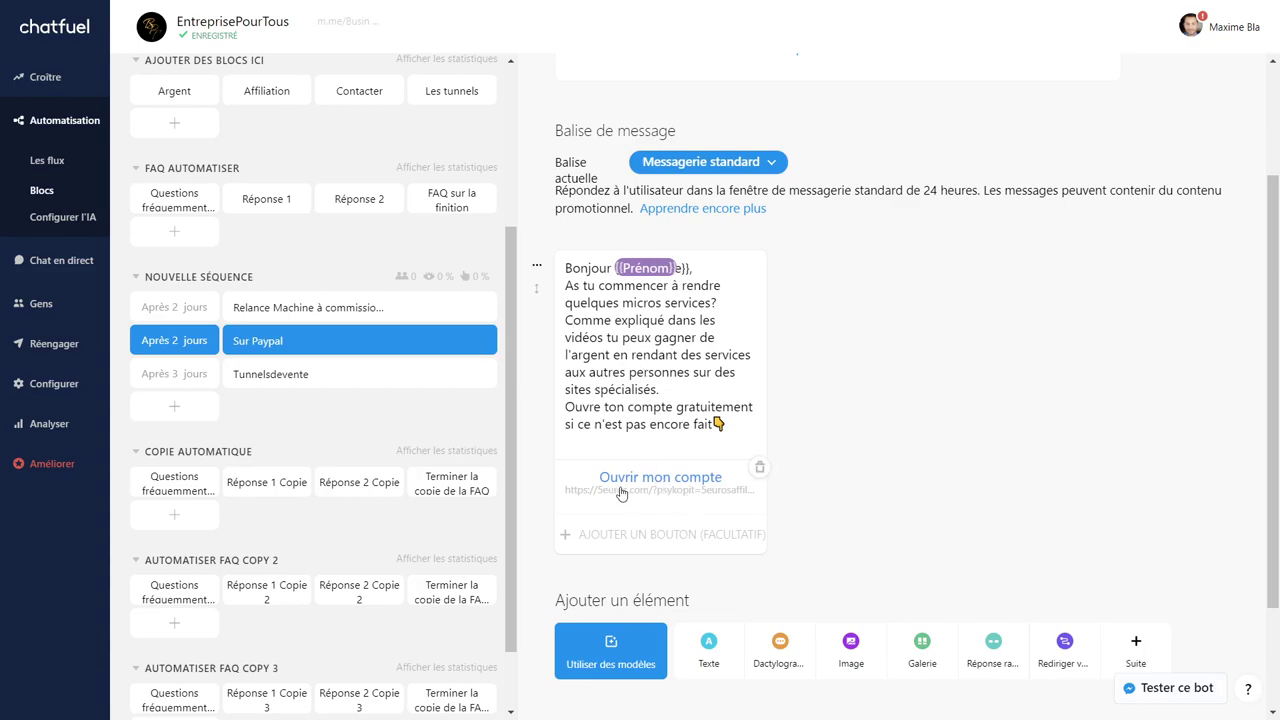
left_click(272, 378)
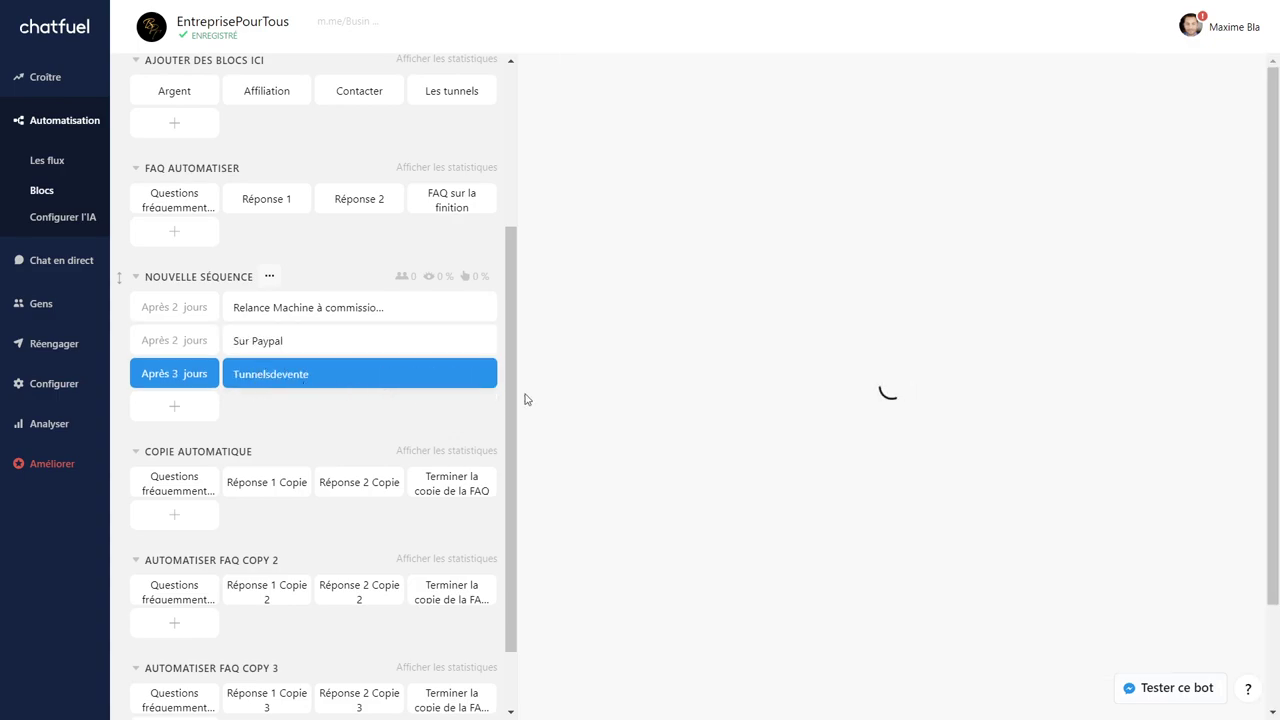
scroll(637, 314, "down", 2)
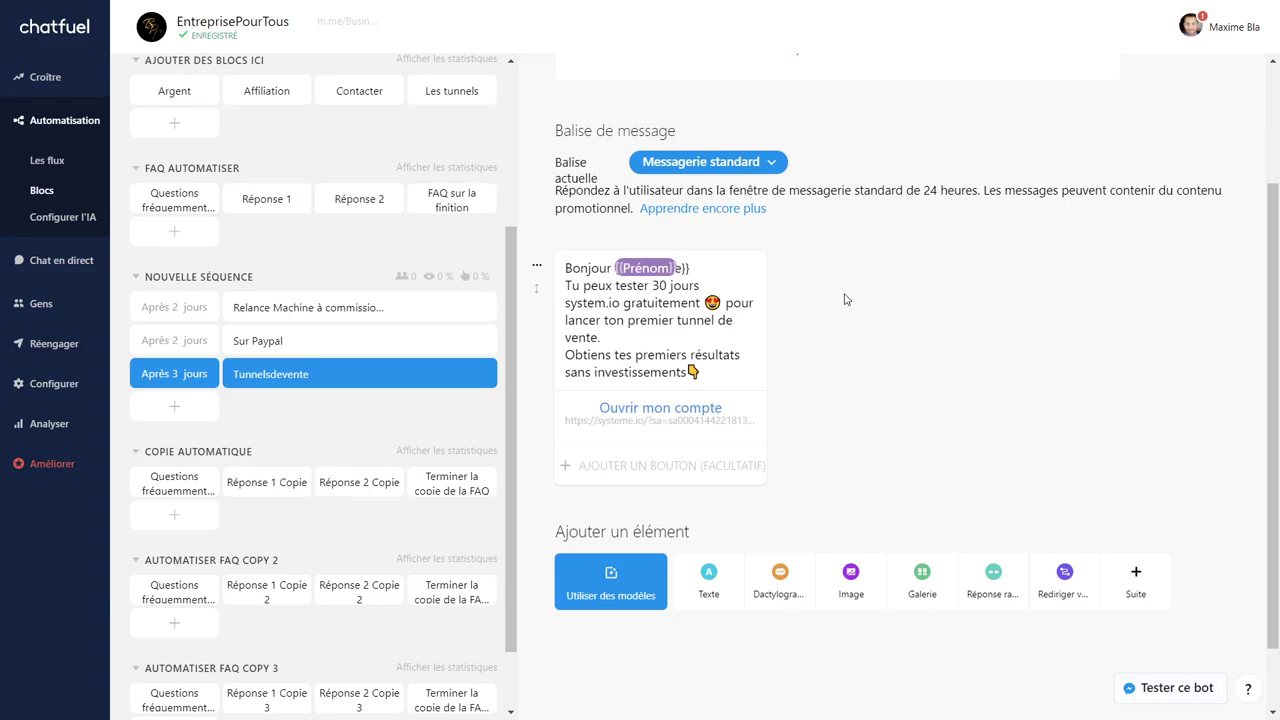
scroll(420, 372, "down", 1)
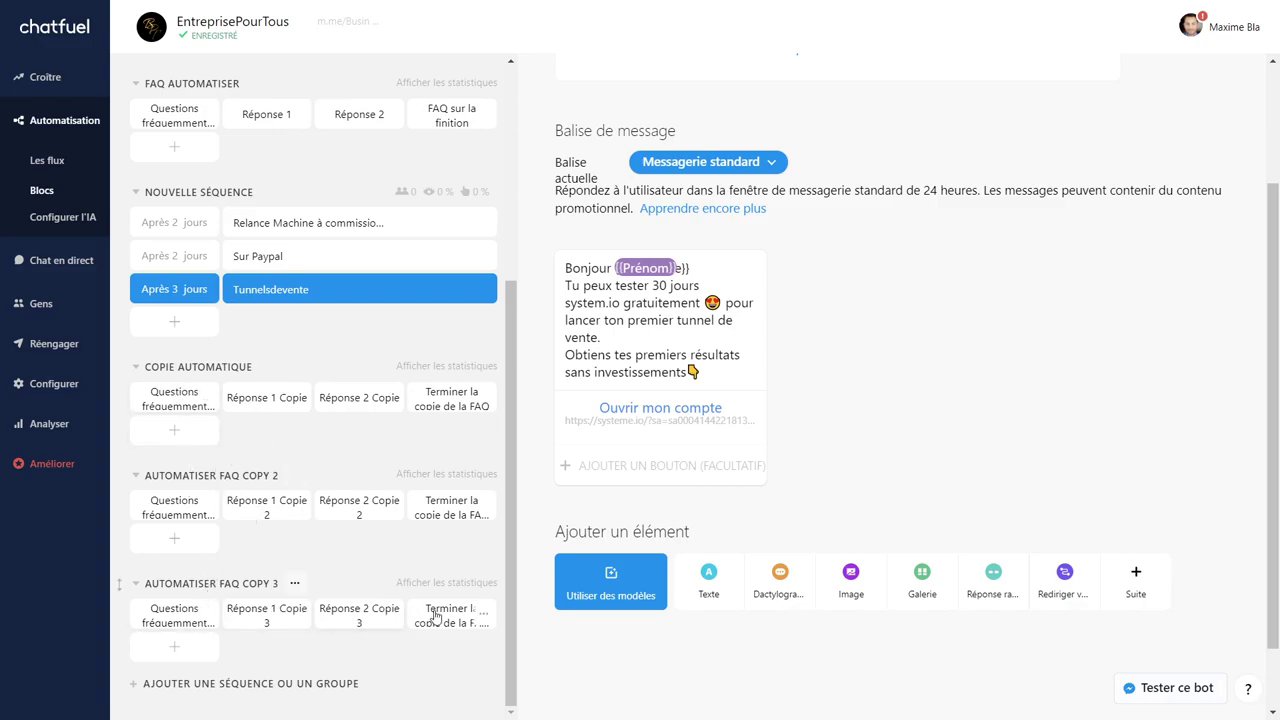
Step: Open the Gens section and browse the list of the bot's subscribers
left_click(57, 304)
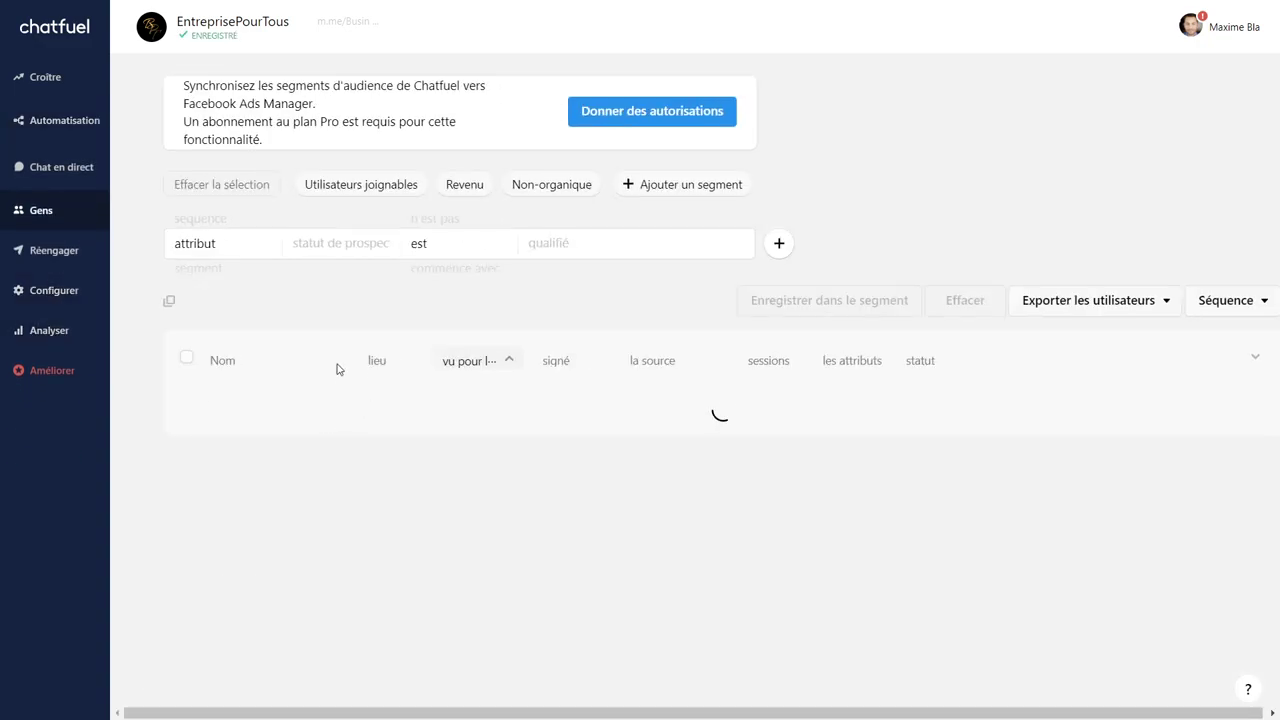
scroll(305, 330, "down", 6)
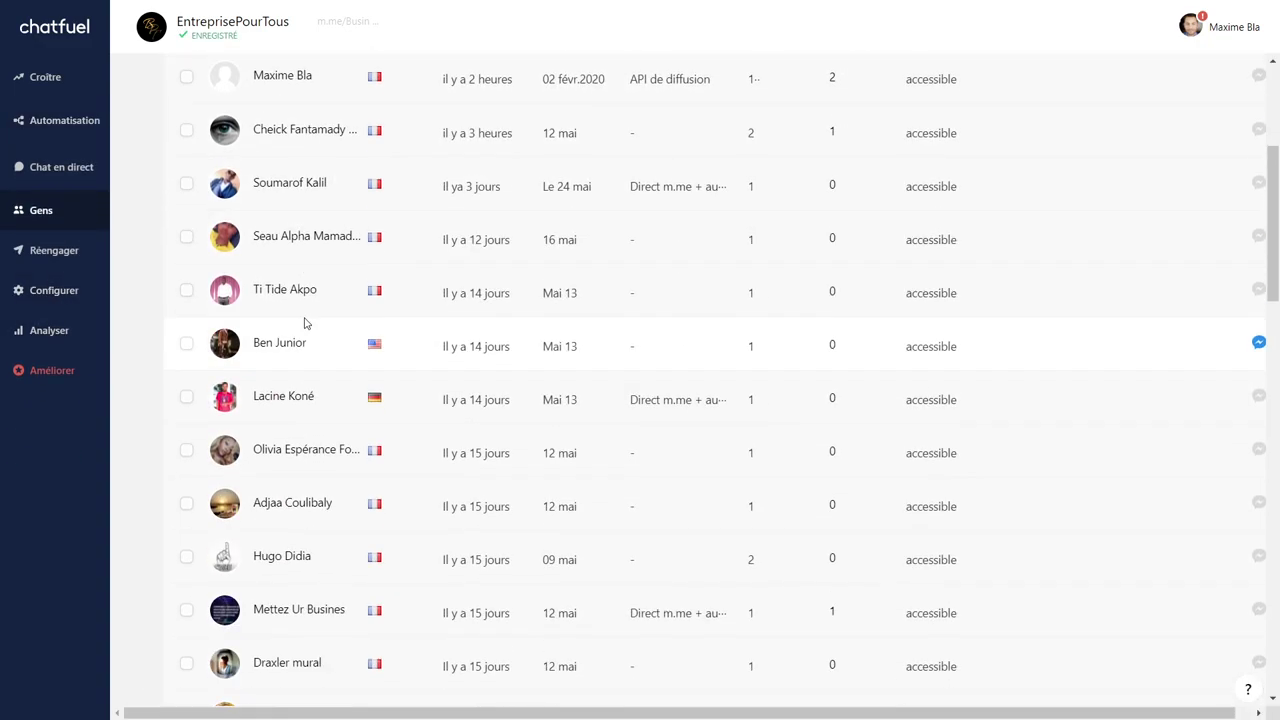
scroll(303, 308, "down", 10)
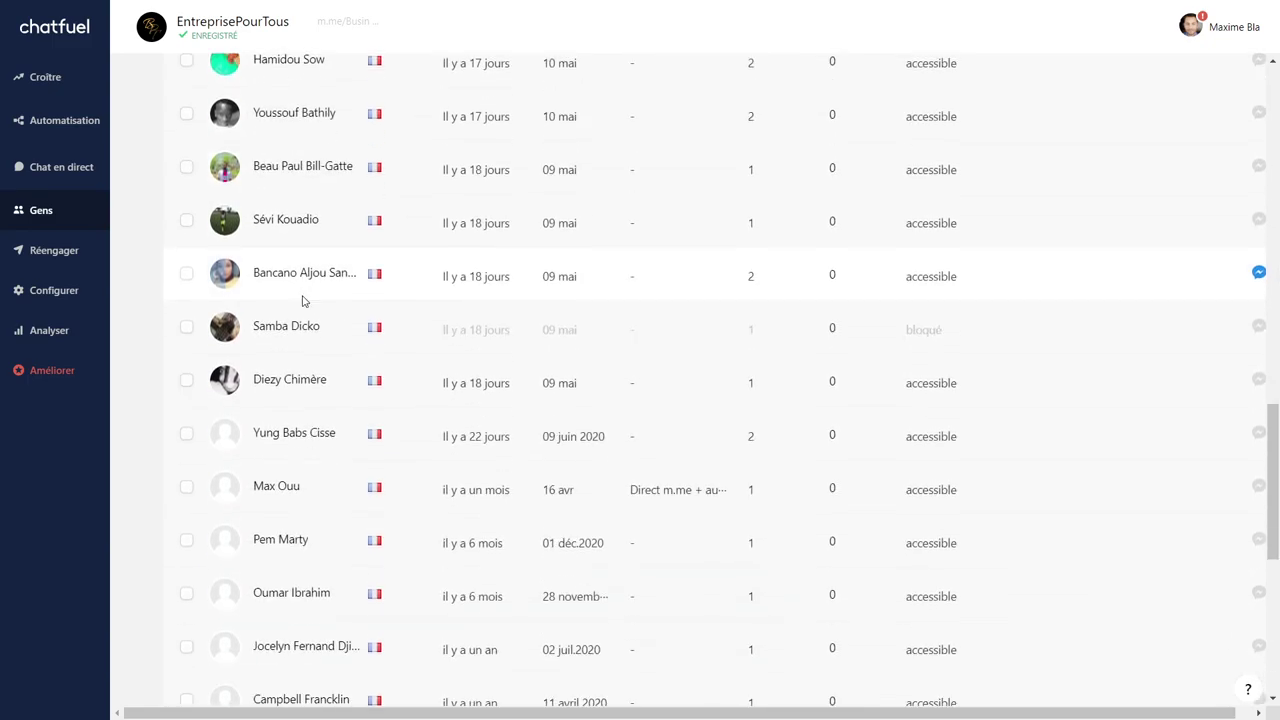
scroll(303, 301, "down", 4)
scroll(245, 304, "up", 12)
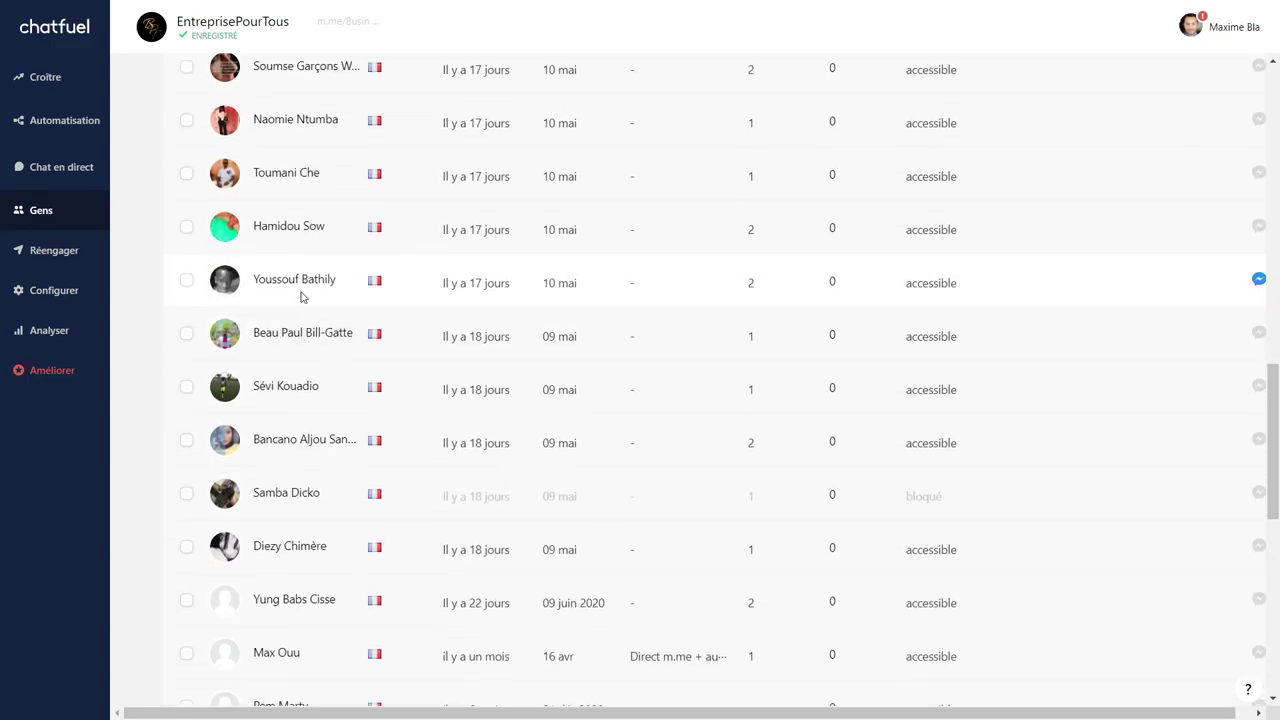
Step: View the broadcasts in the Réengager section, and examine the time zone, API token, URL and attribute settings under Configurer
left_click(44, 263)
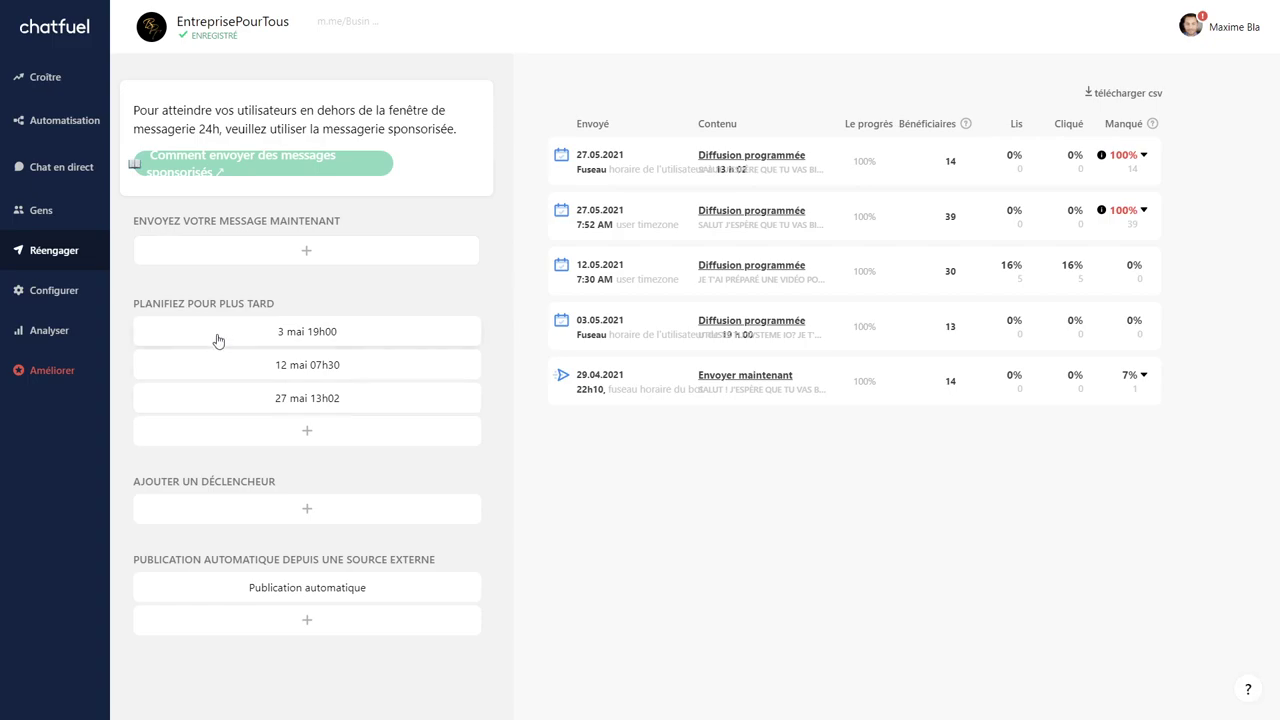
left_click(45, 293)
scroll(357, 266, "down", 6)
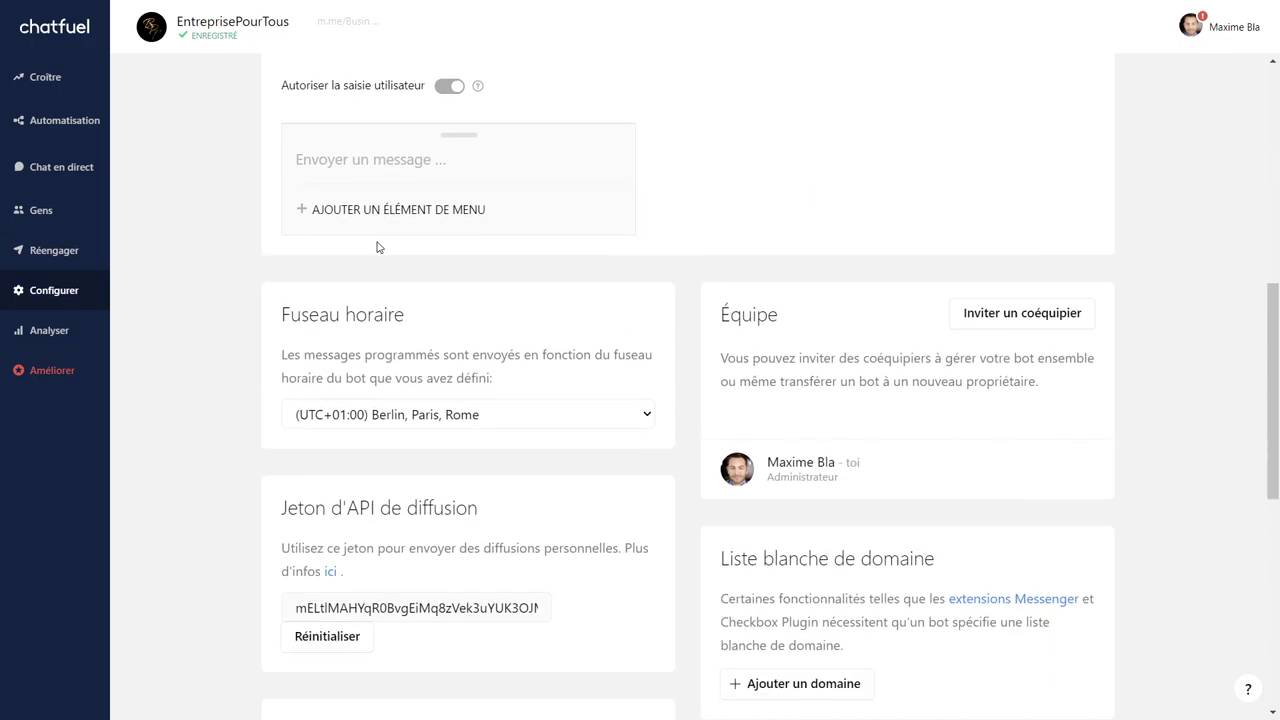
scroll(379, 247, "down", 3)
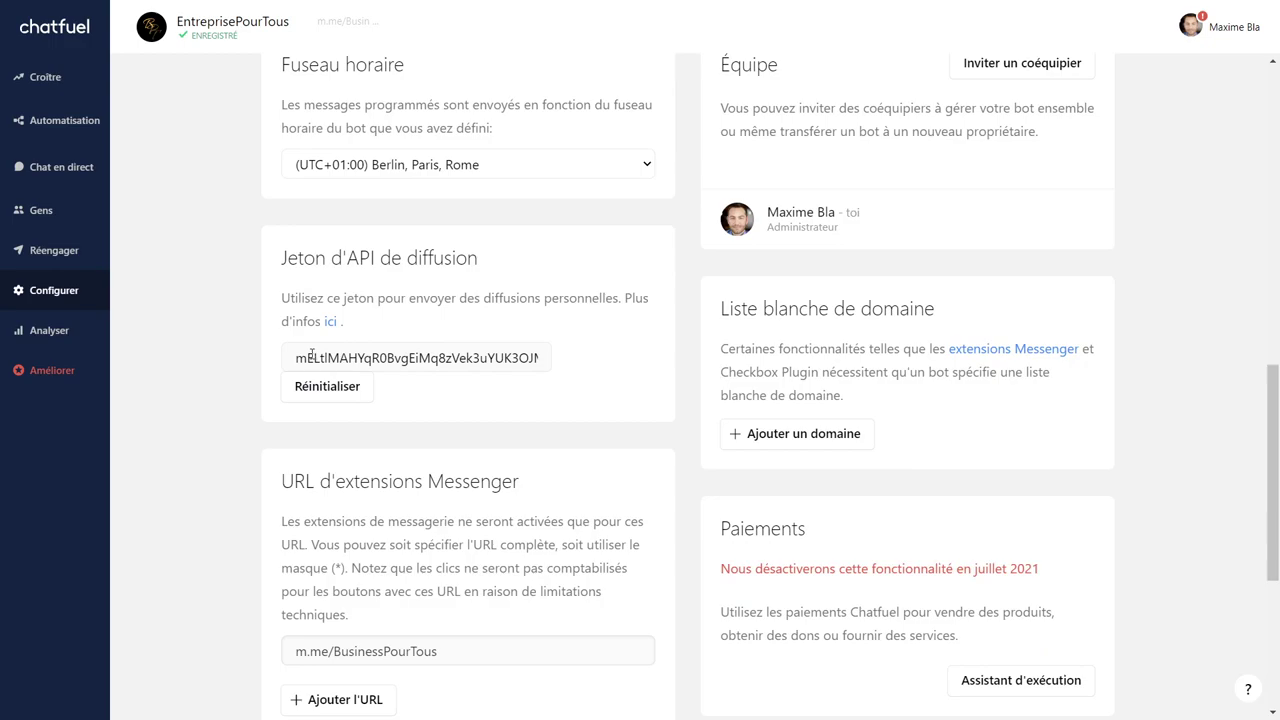
scroll(424, 381, "down", 1)
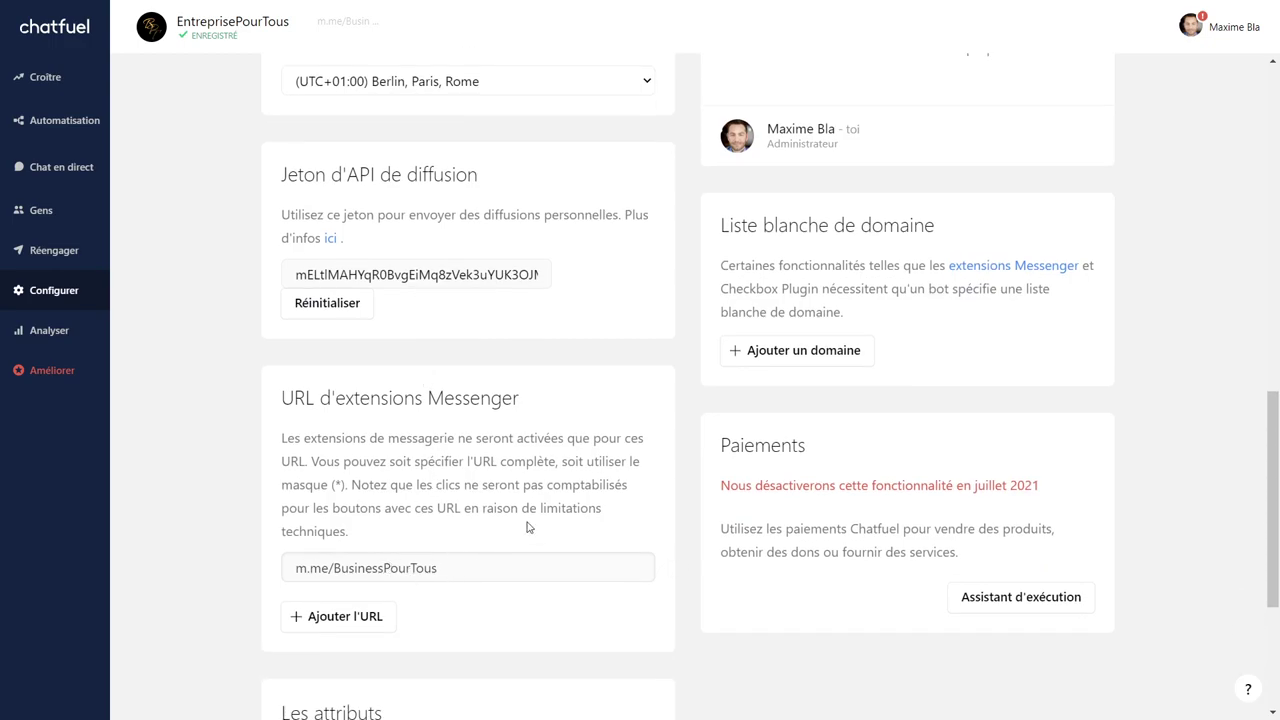
scroll(515, 425, "down", 3)
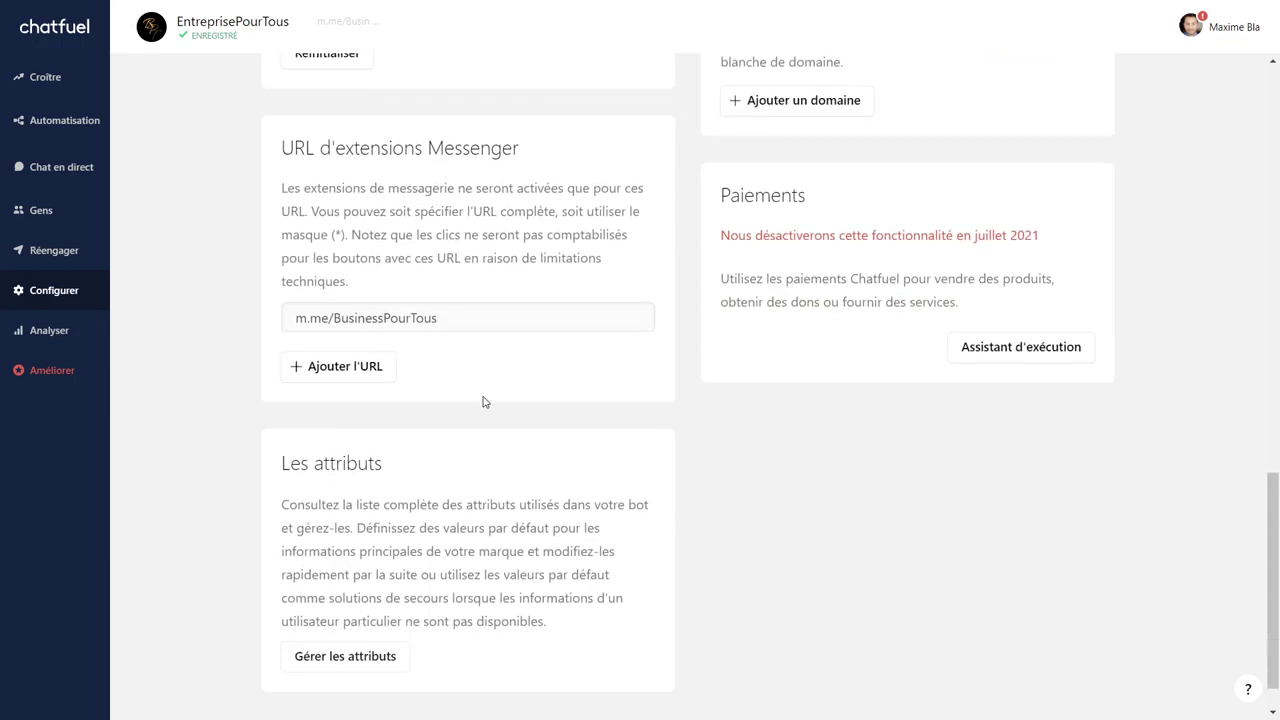
scroll(483, 400, "up", 4)
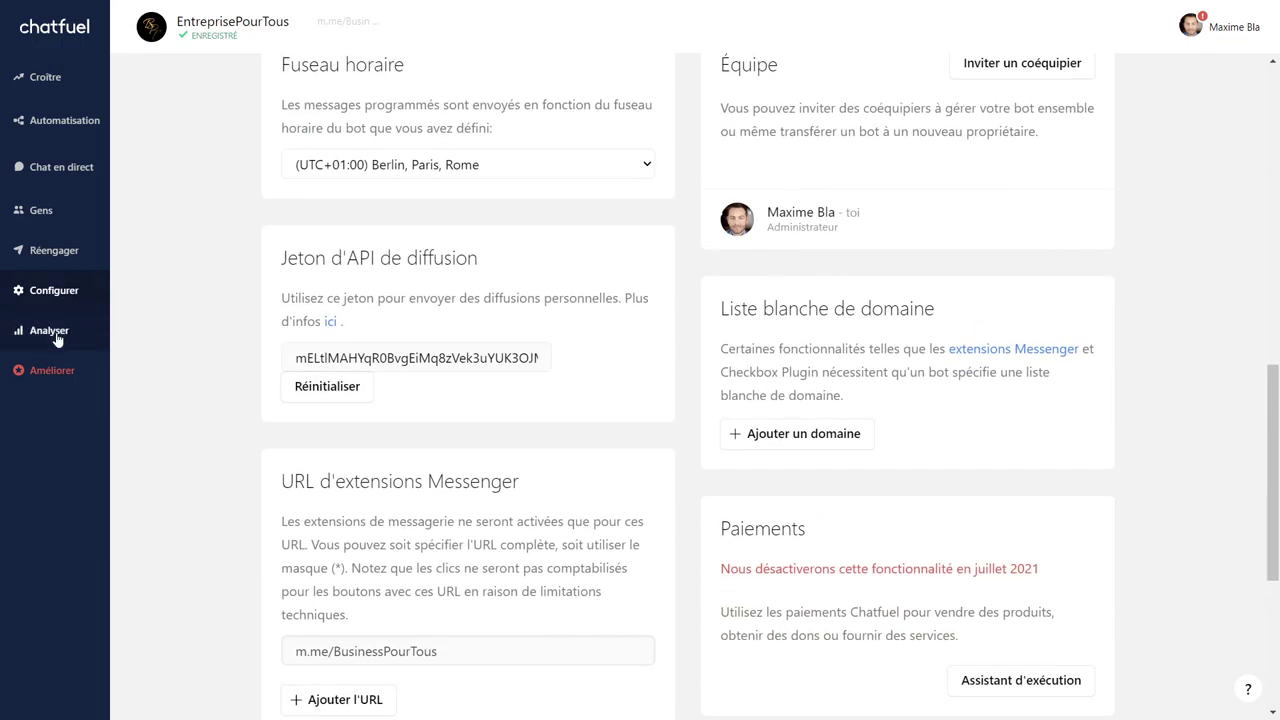
Step: Open the bot's analytics, set the period to Mois and examine the total users, new and blocked users and activity charts
left_click(56, 336)
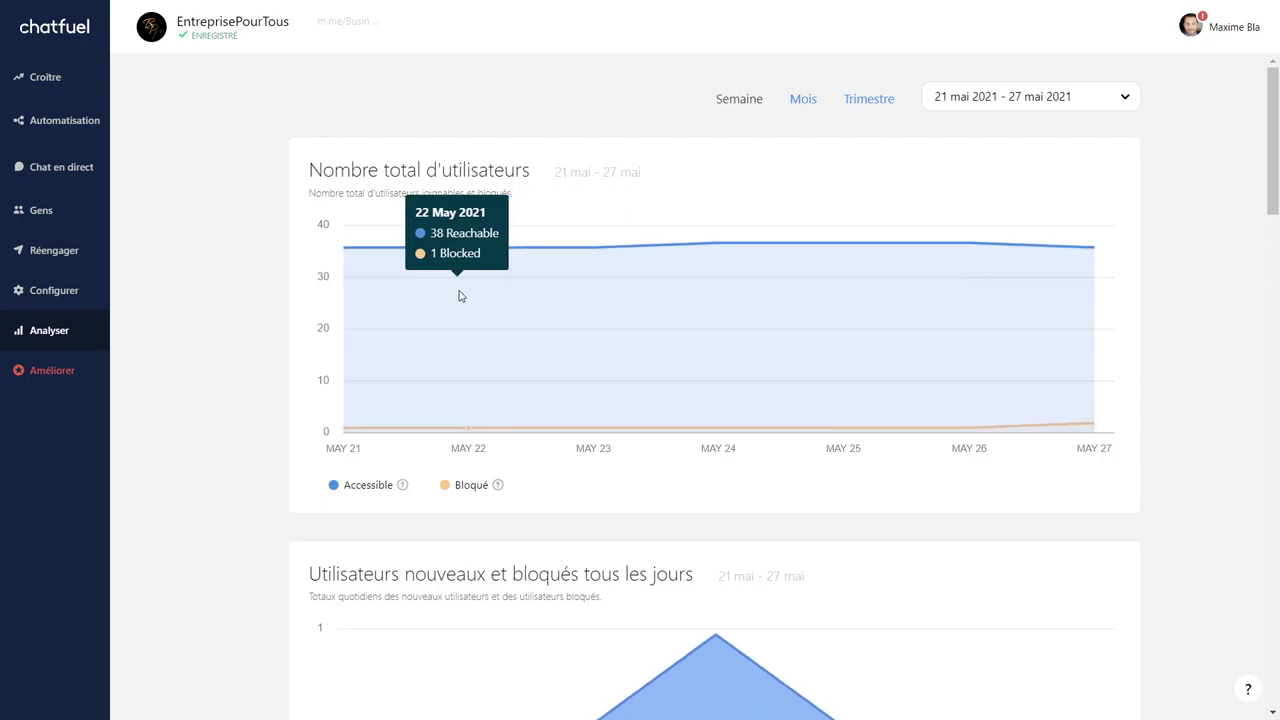
left_click(809, 104)
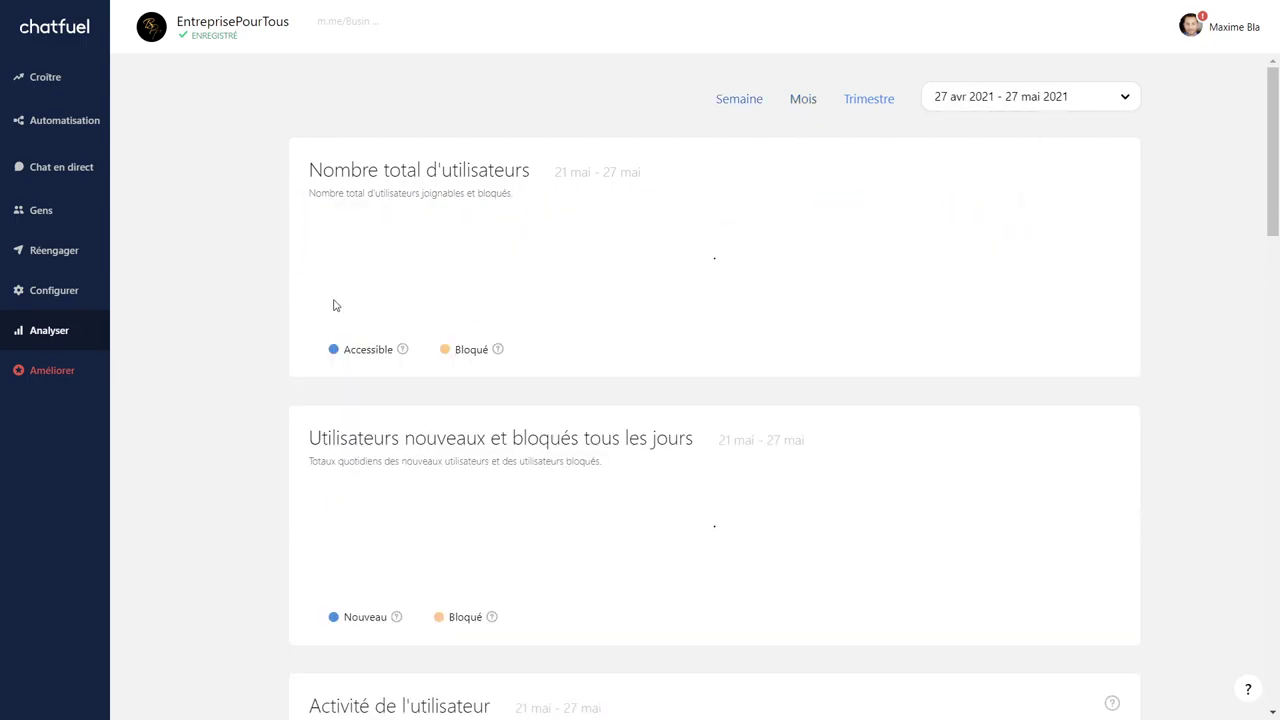
scroll(726, 344, "down", 2)
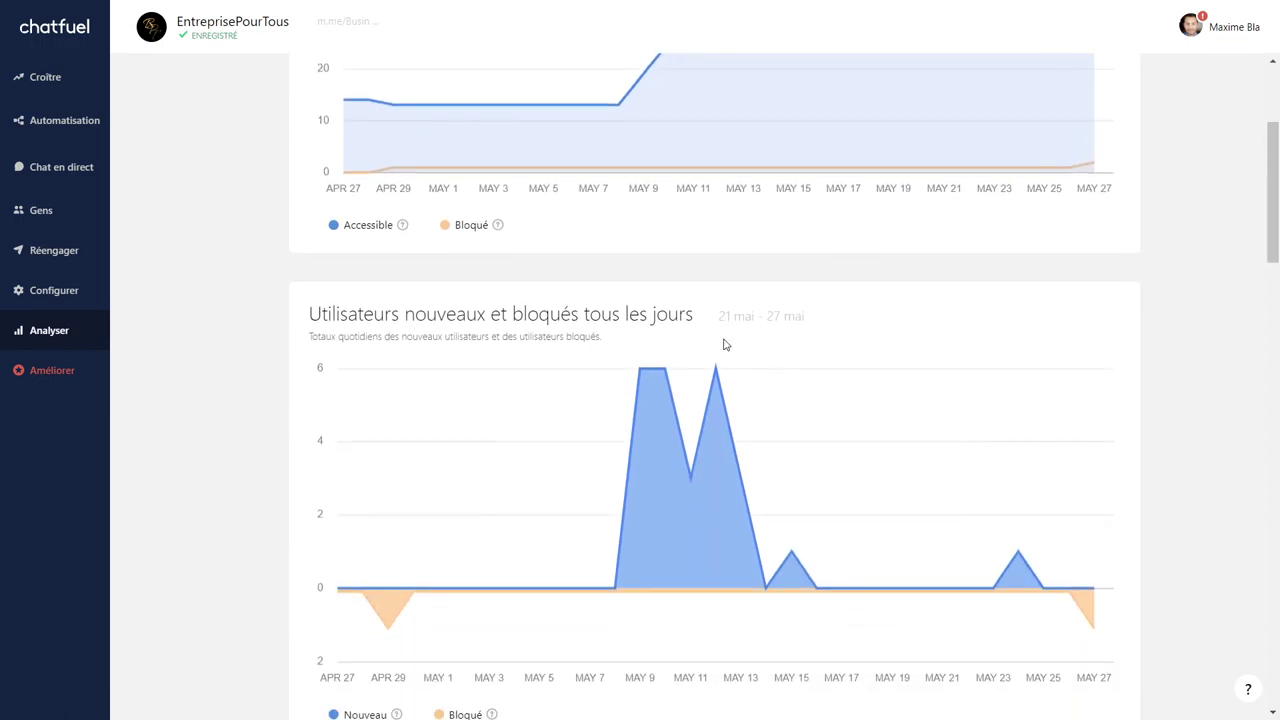
scroll(726, 344, "down", 3)
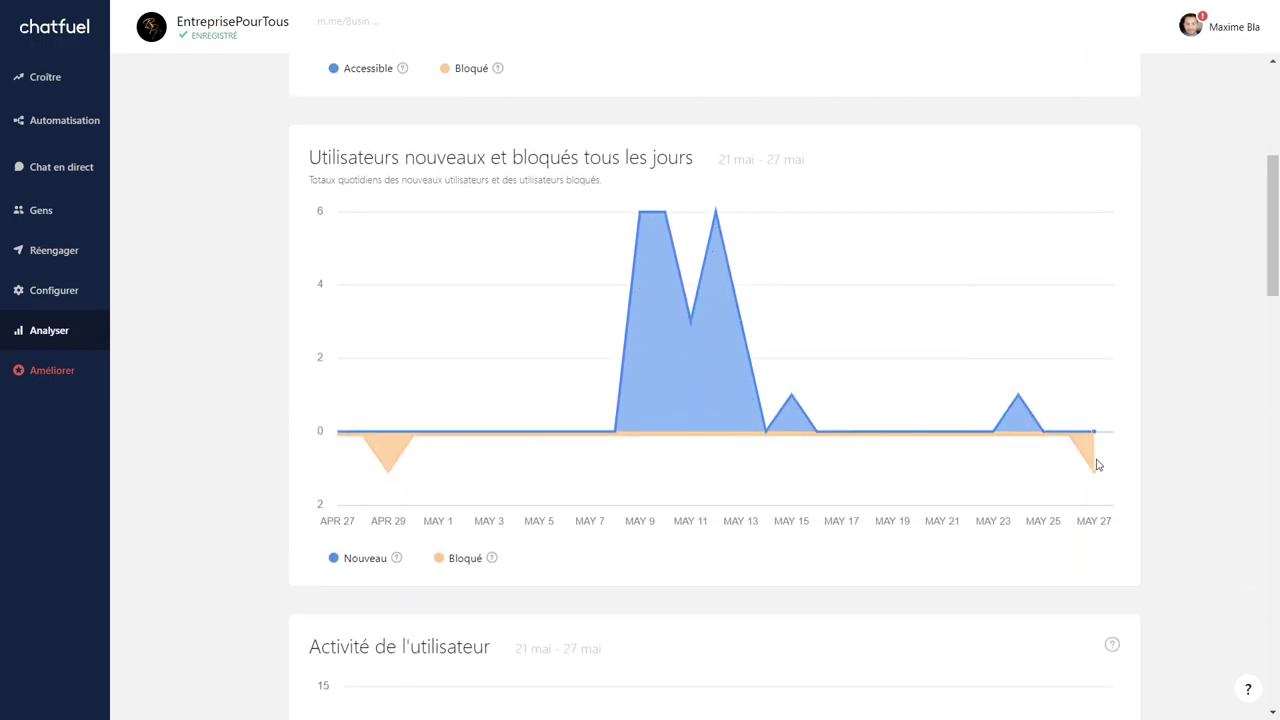
scroll(617, 274, "down", 7)
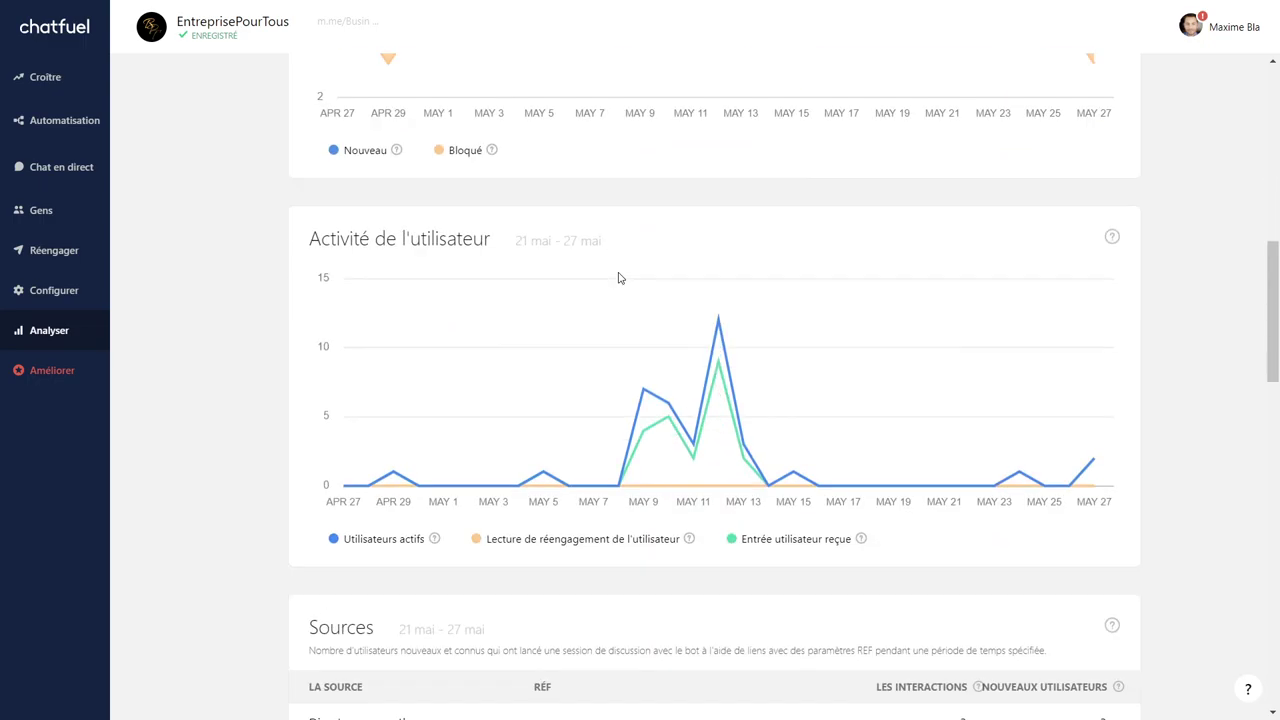
Step: Examine the sources, user retention, popular URLs and unrecognised user inputs in the analytics
scroll(616, 277, "down", 12)
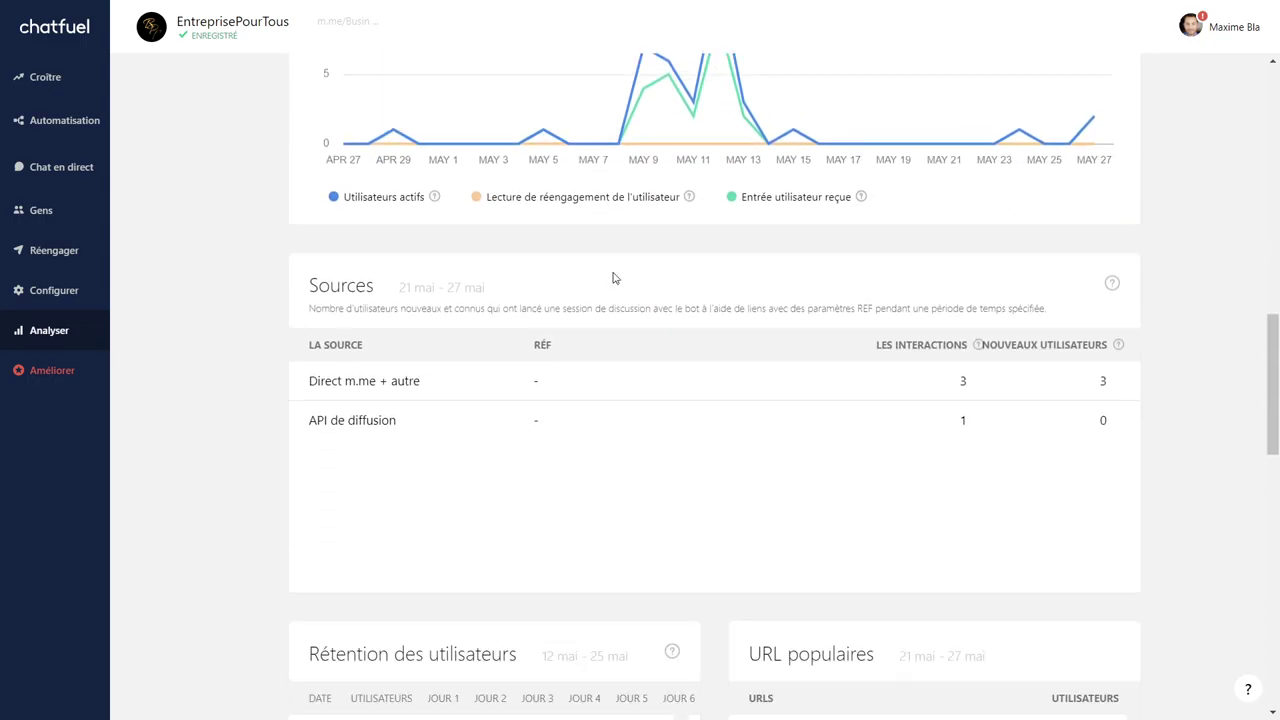
scroll(580, 400, "down", 6)
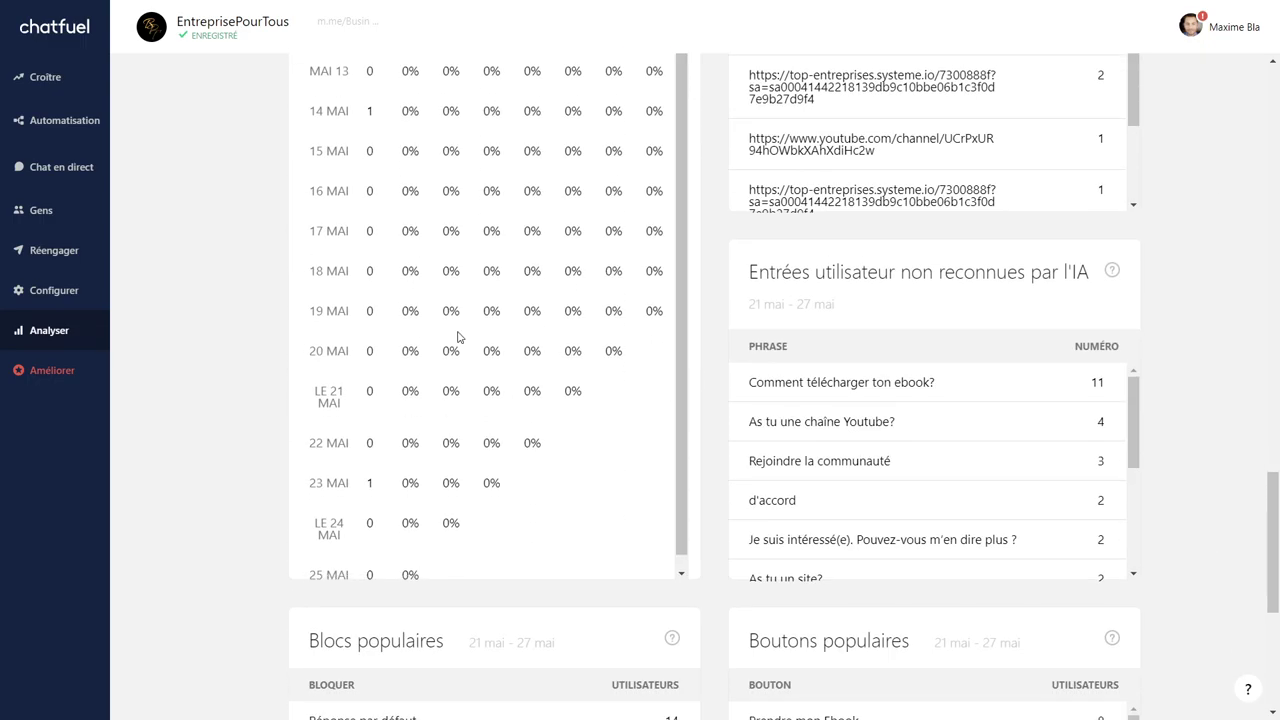
scroll(456, 330, "up", 4)
scroll(456, 325, "up", 4)
scroll(634, 412, "down", 4)
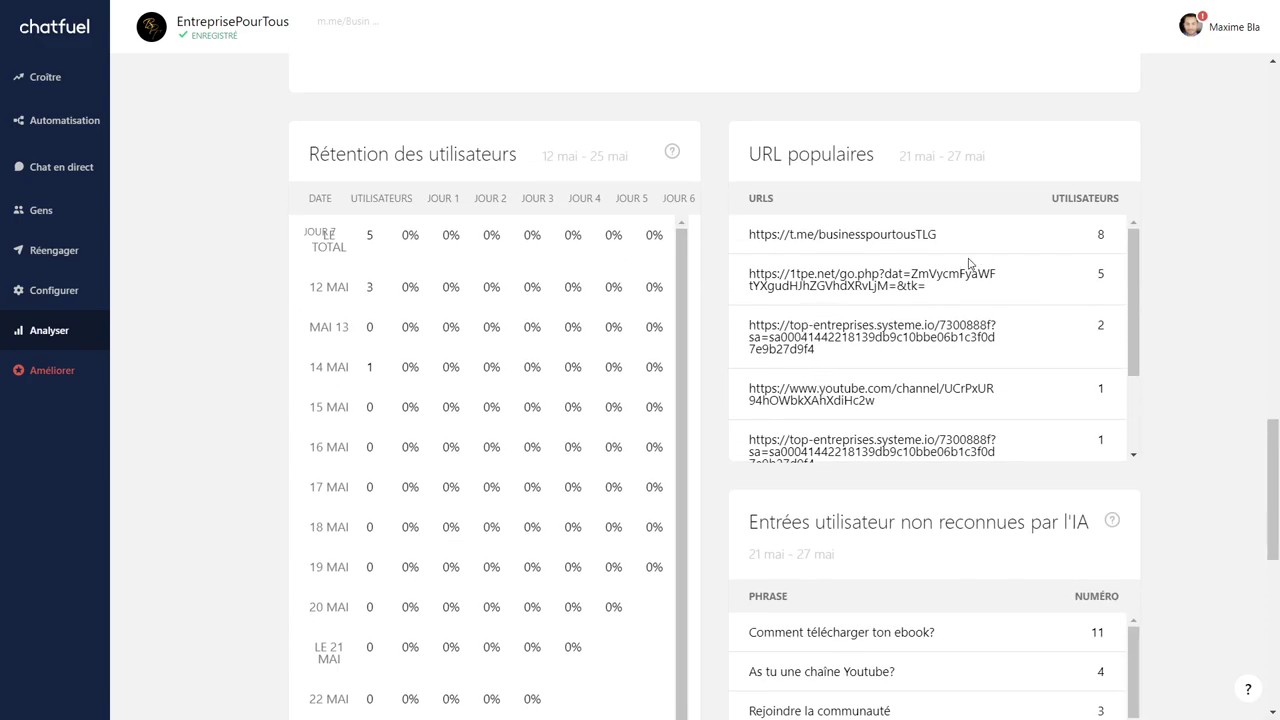
Step: Examine the unrecognised user inputs, popular blocks and popular buttons in the analytics
scroll(968, 263, "down", 3)
scroll(920, 366, "down", 4)
scroll(882, 401, "down", 5)
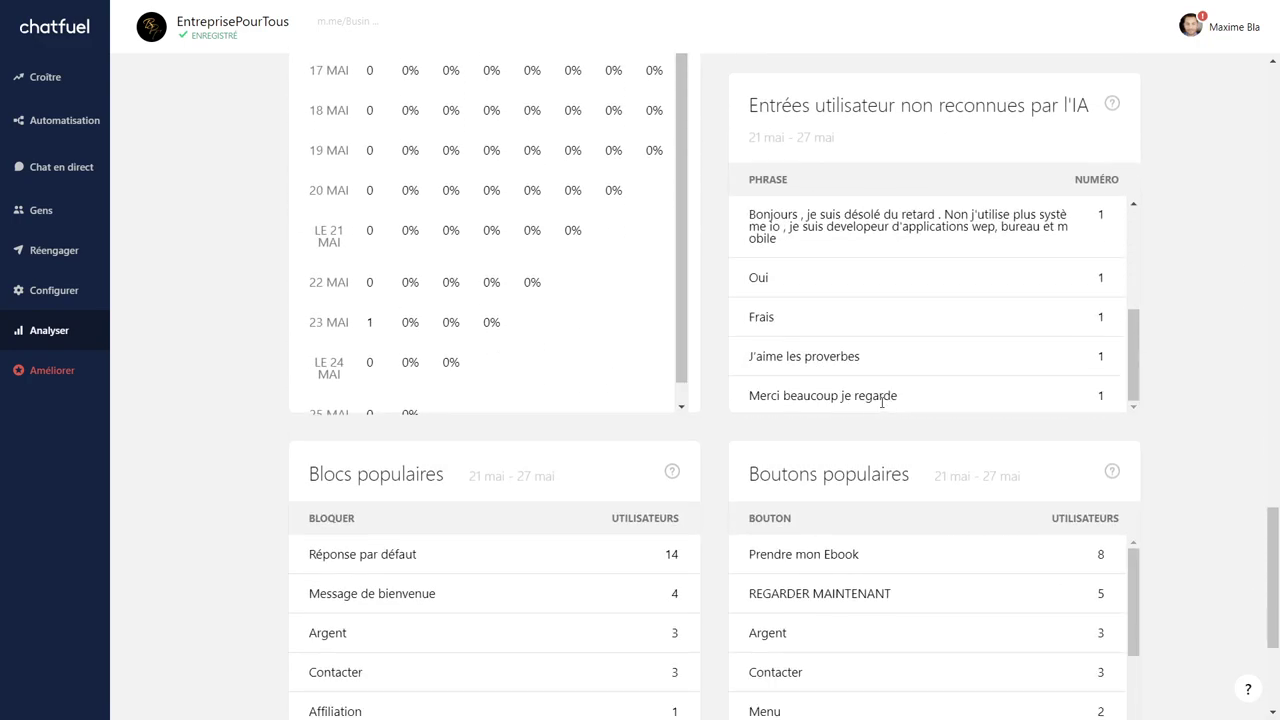
scroll(689, 493, "down", 1)
scroll(780, 515, "up", 3)
scroll(860, 538, "up", 4)
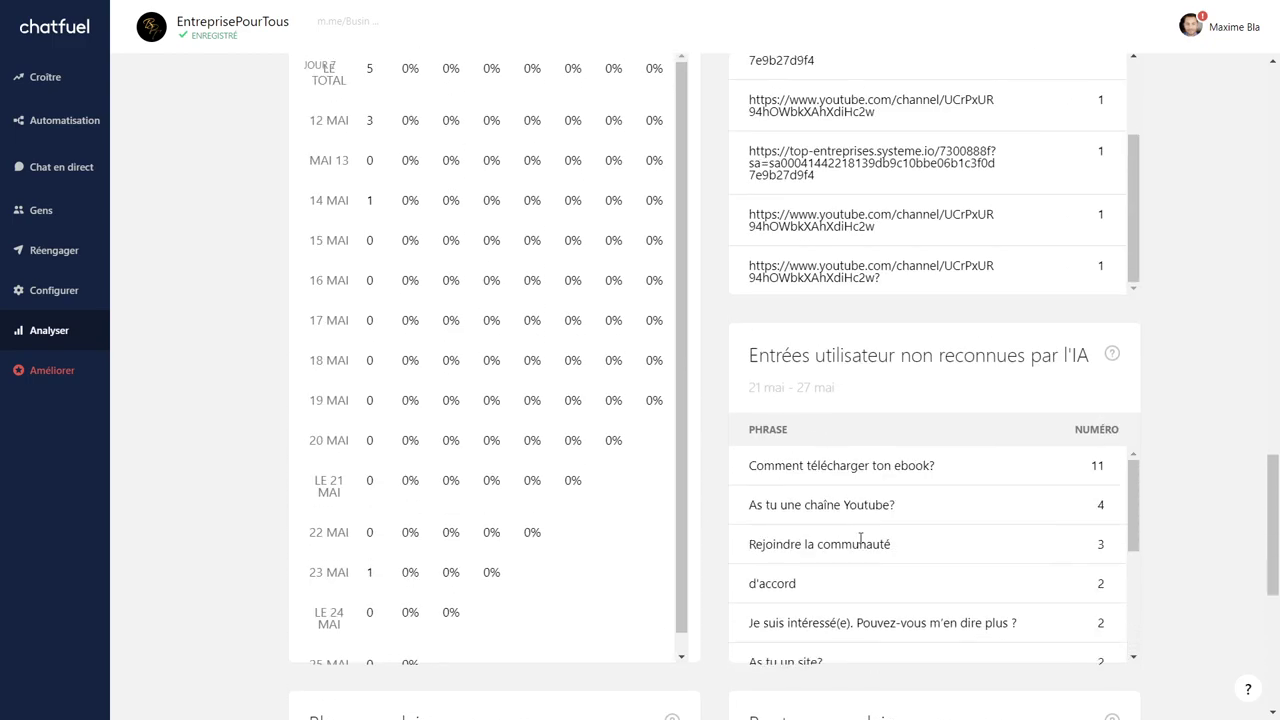
scroll(864, 502, "down", 4)
scroll(705, 514, "down", 3)
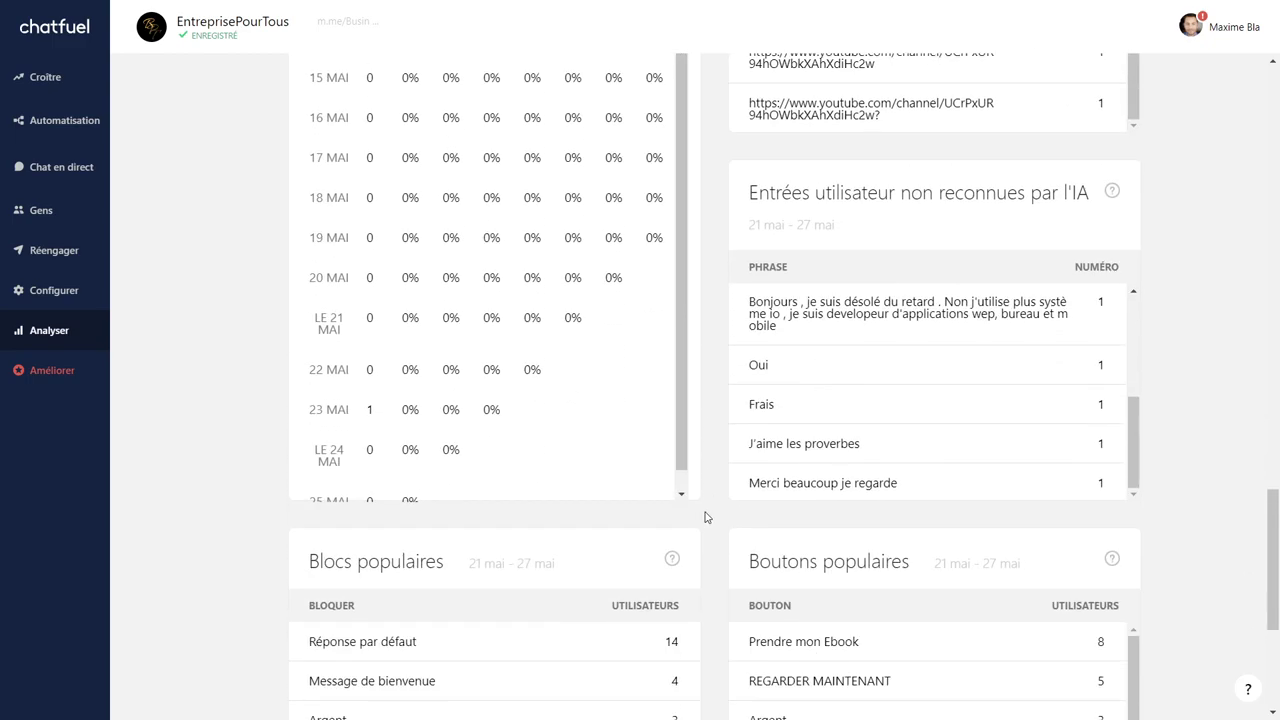
scroll(757, 485, "down", 2)
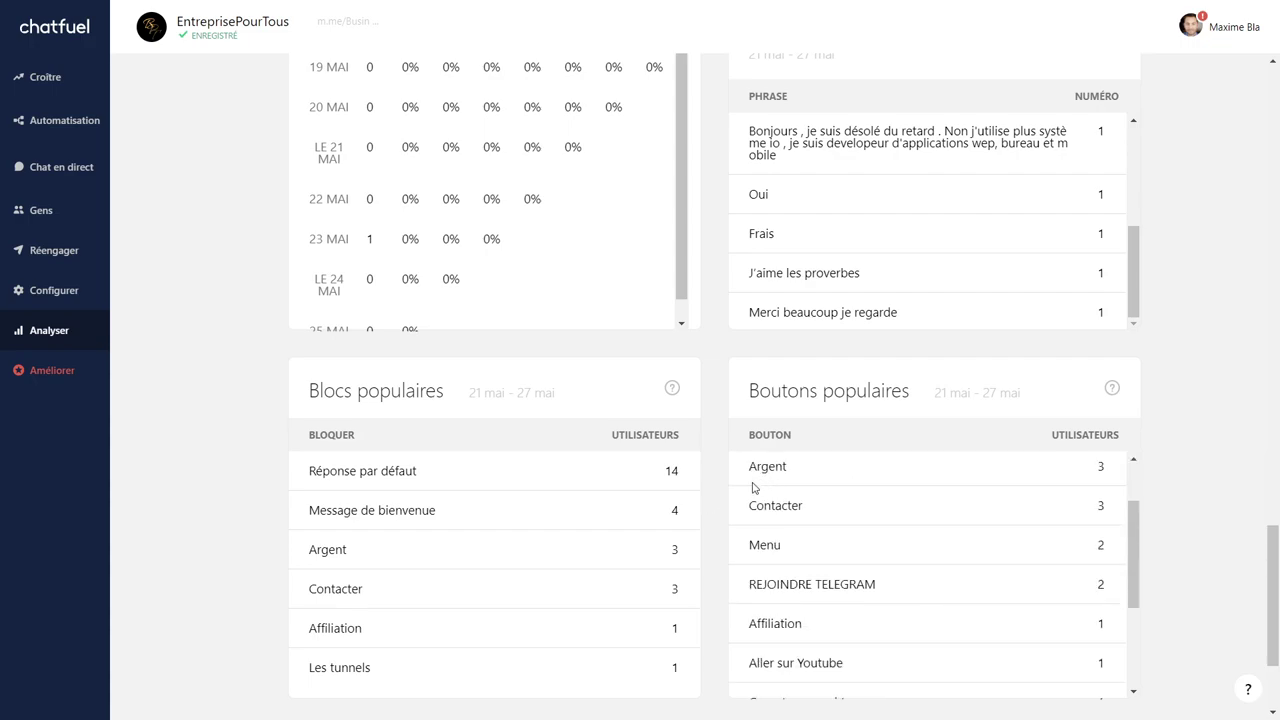
scroll(619, 535, "down", 1)
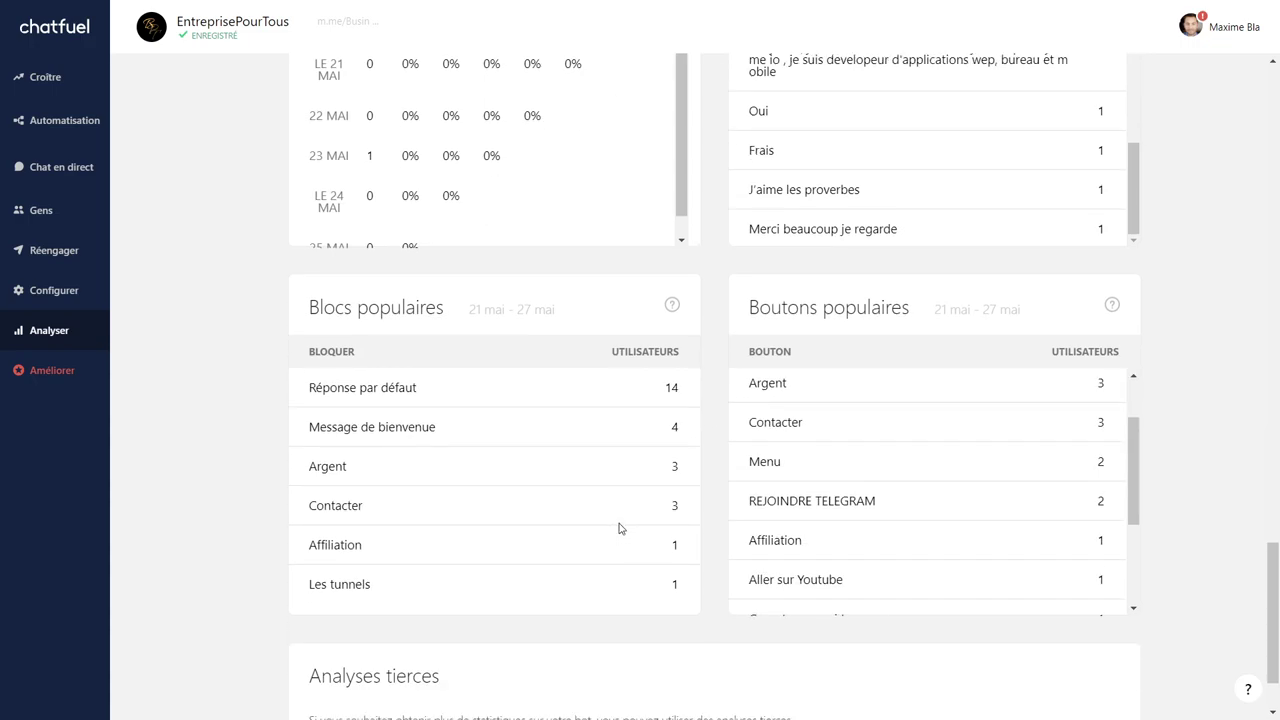
scroll(619, 527, "down", 1)
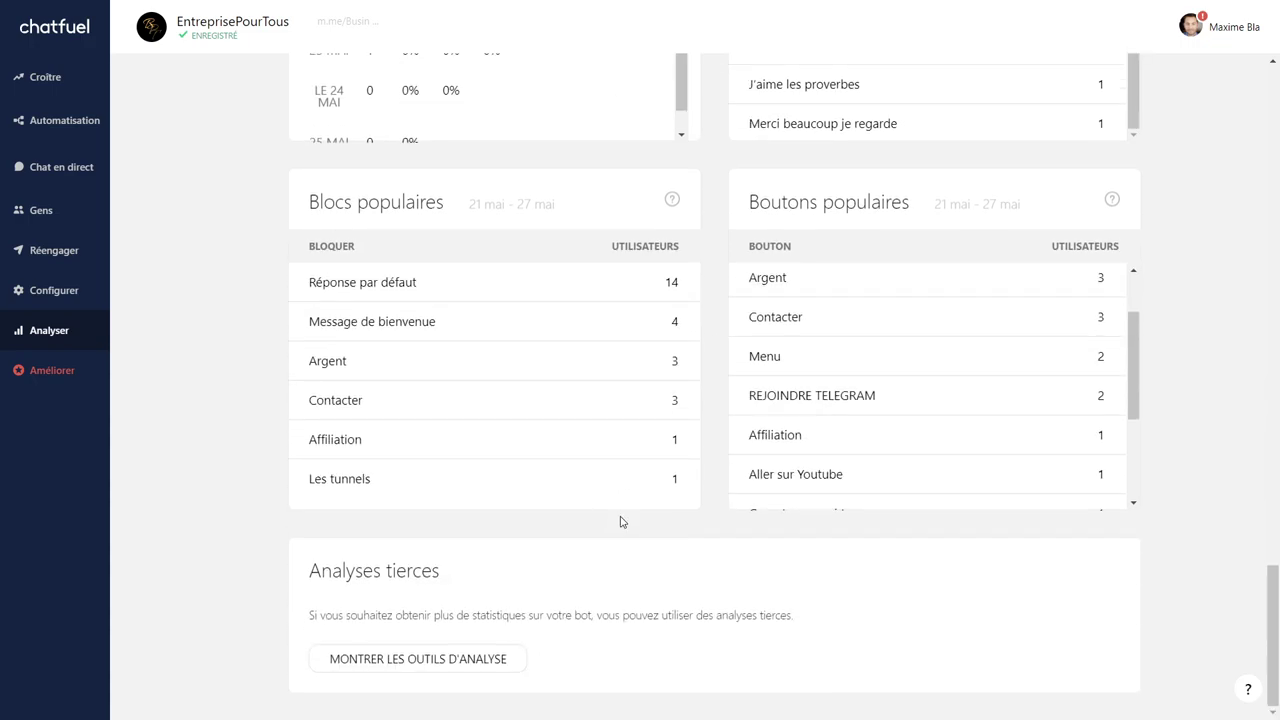
scroll(160, 425, "up", 6)
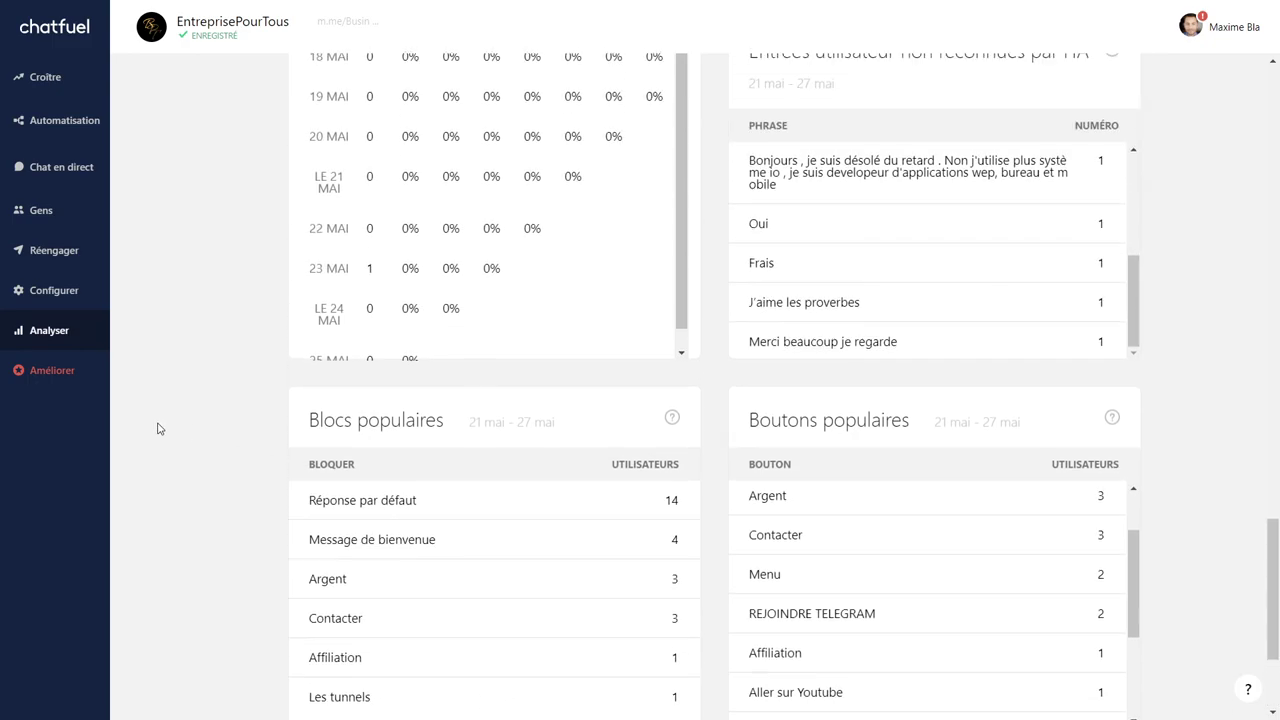
scroll(171, 394, "up", 18)
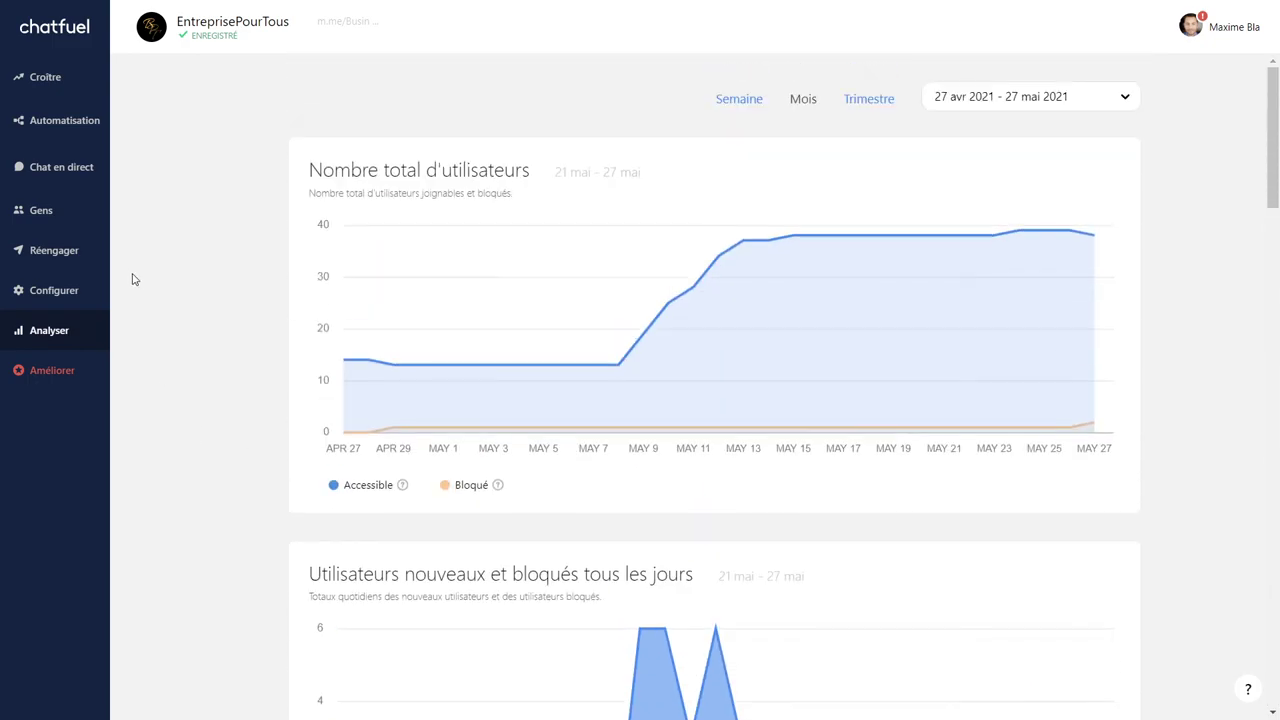
Step: Open the bot's Blocs and review the messages and e-mail capture of the Message de bienvenue block
left_click(50, 122)
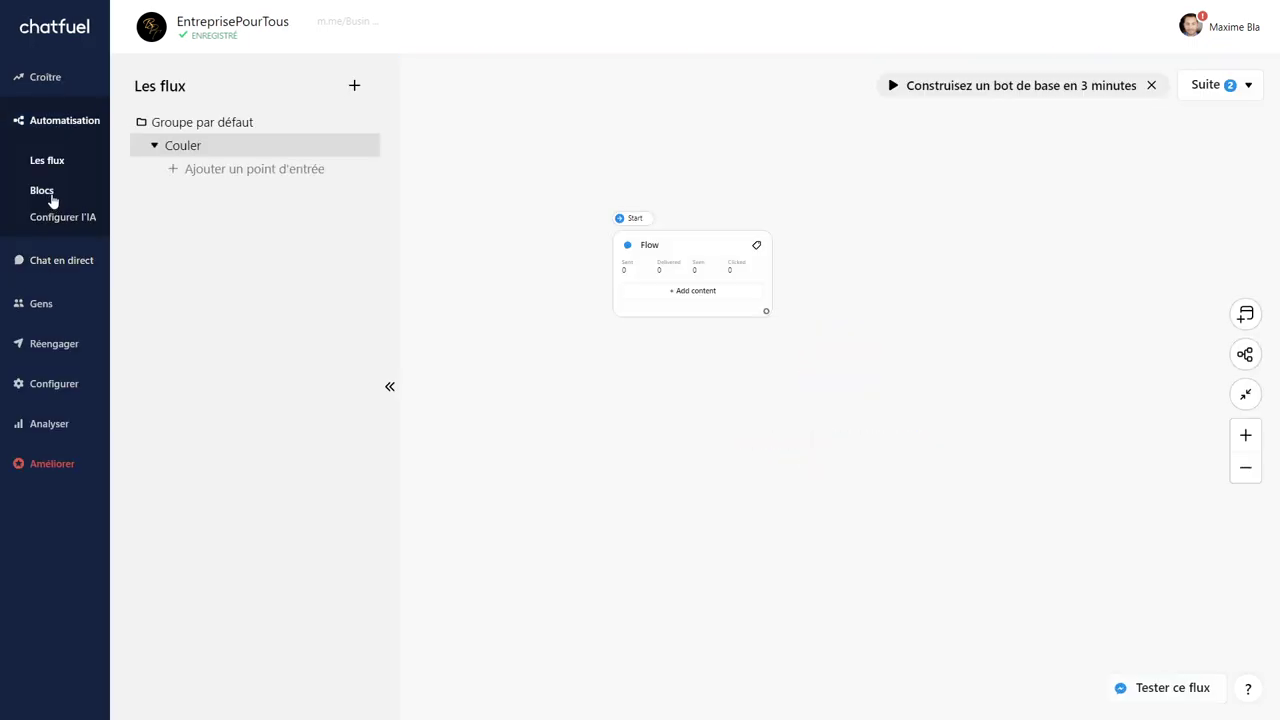
left_click(45, 191)
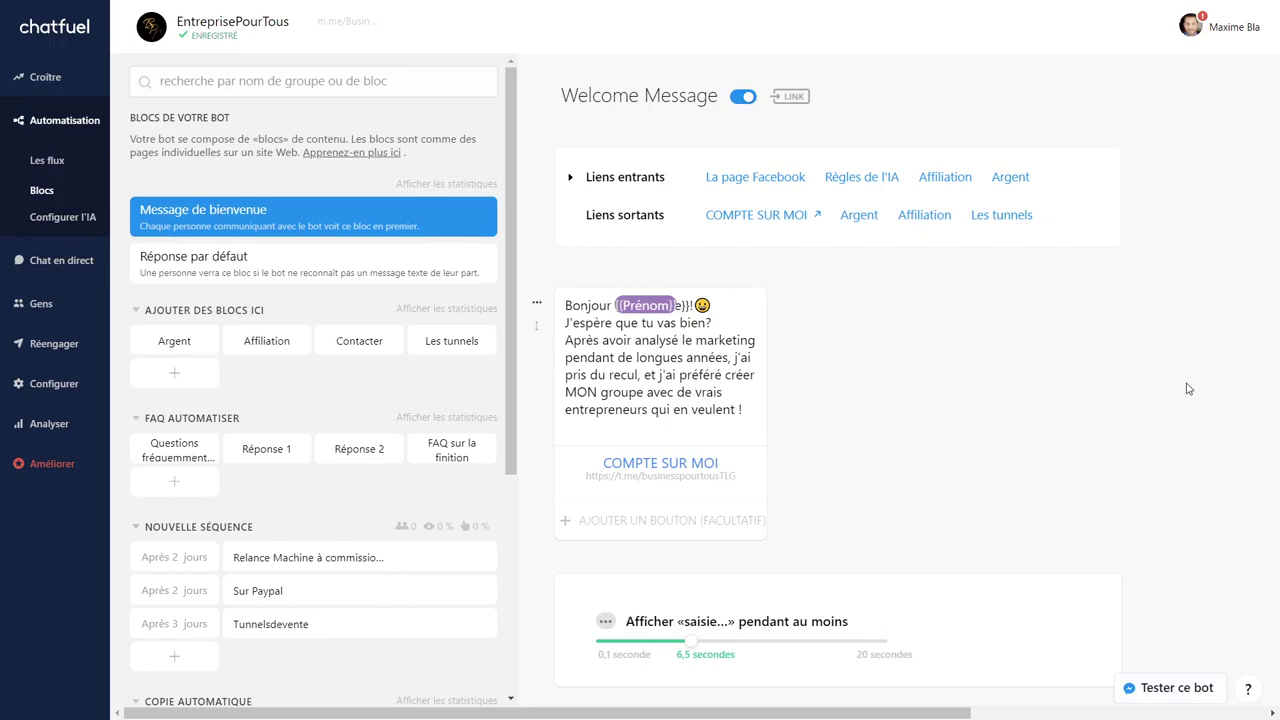
scroll(924, 384, "down", 3)
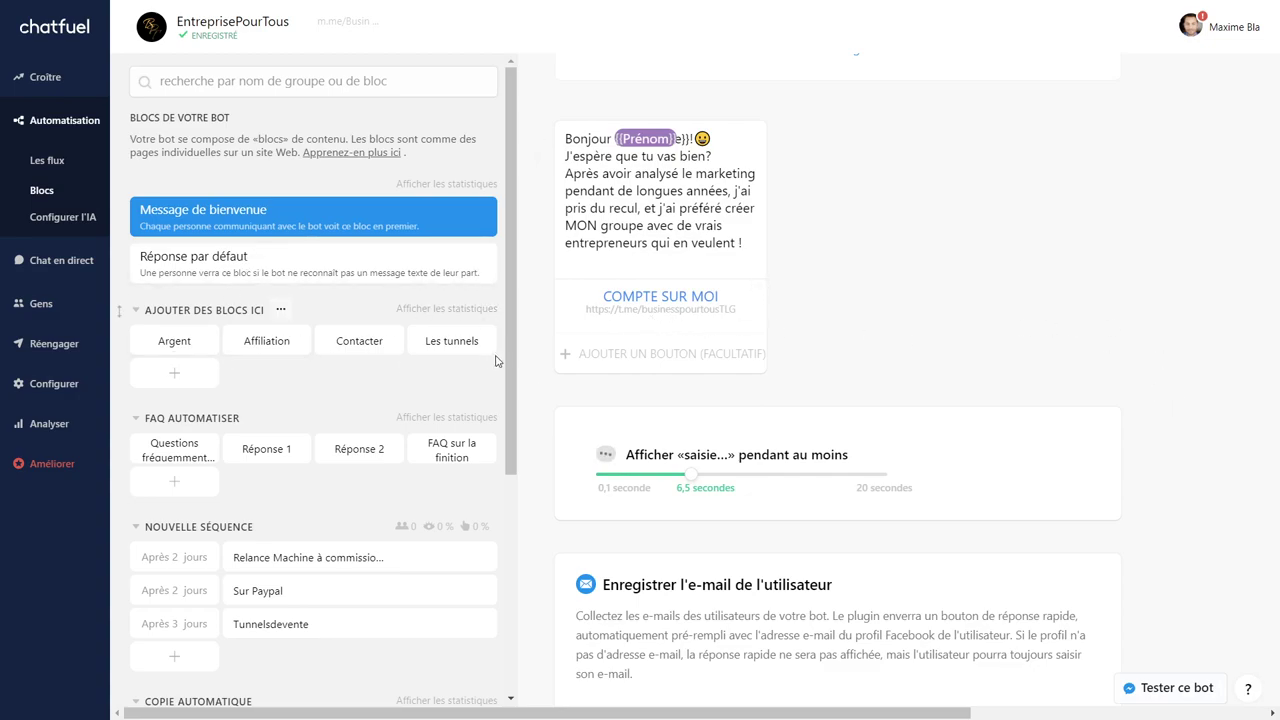
scroll(1140, 367, "down", 2)
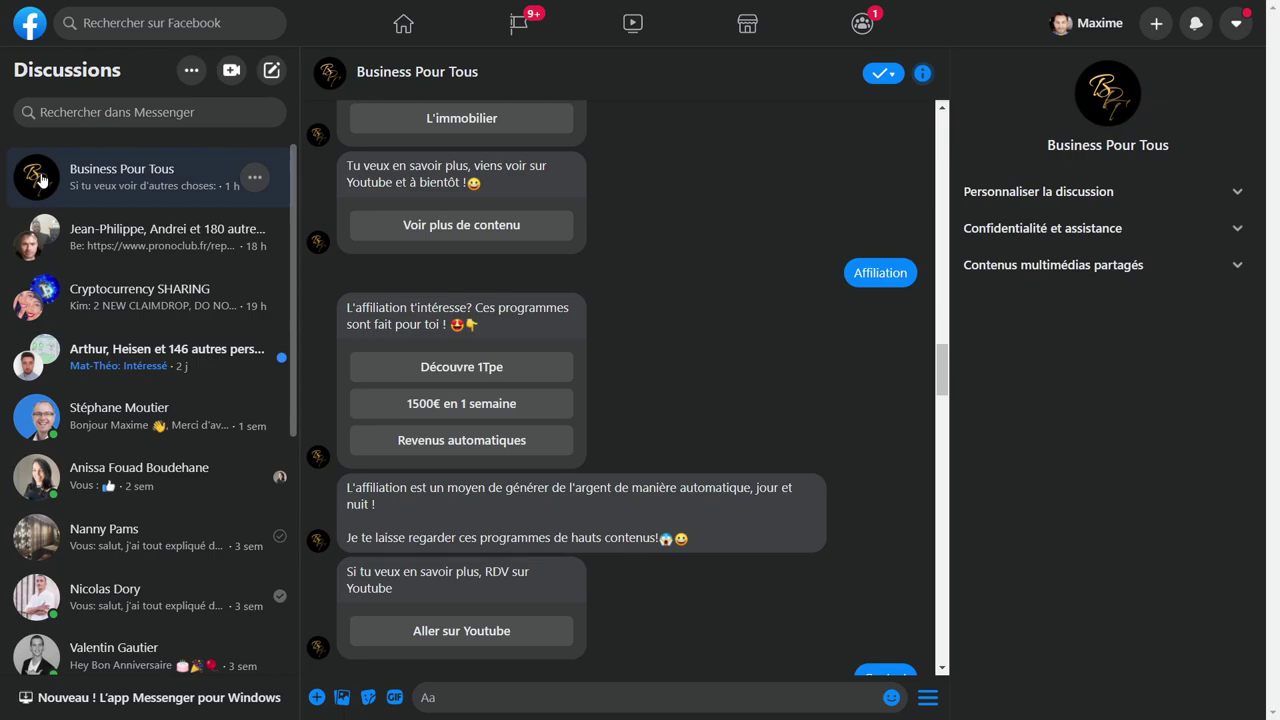
Step: Open the Business Pour Tous page on Facebook from its Messenger conversation and look over the page's home view
left_click(32, 28)
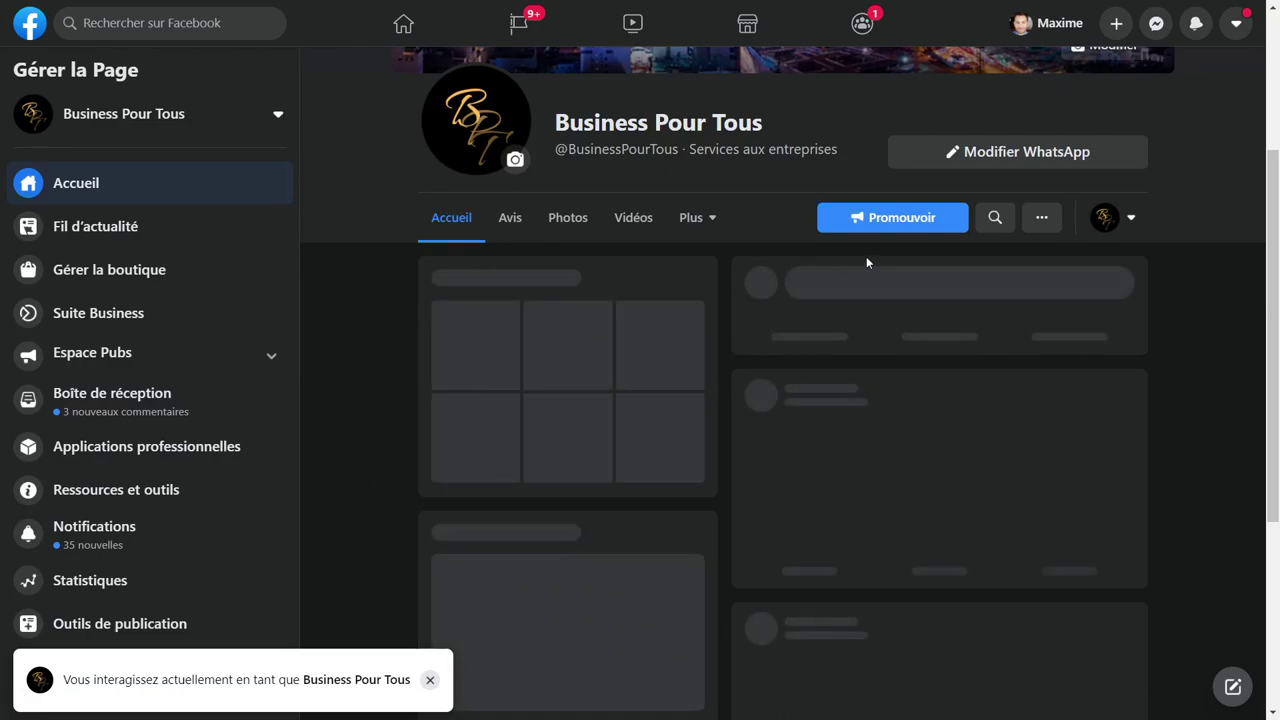
scroll(808, 312, "down", 4)
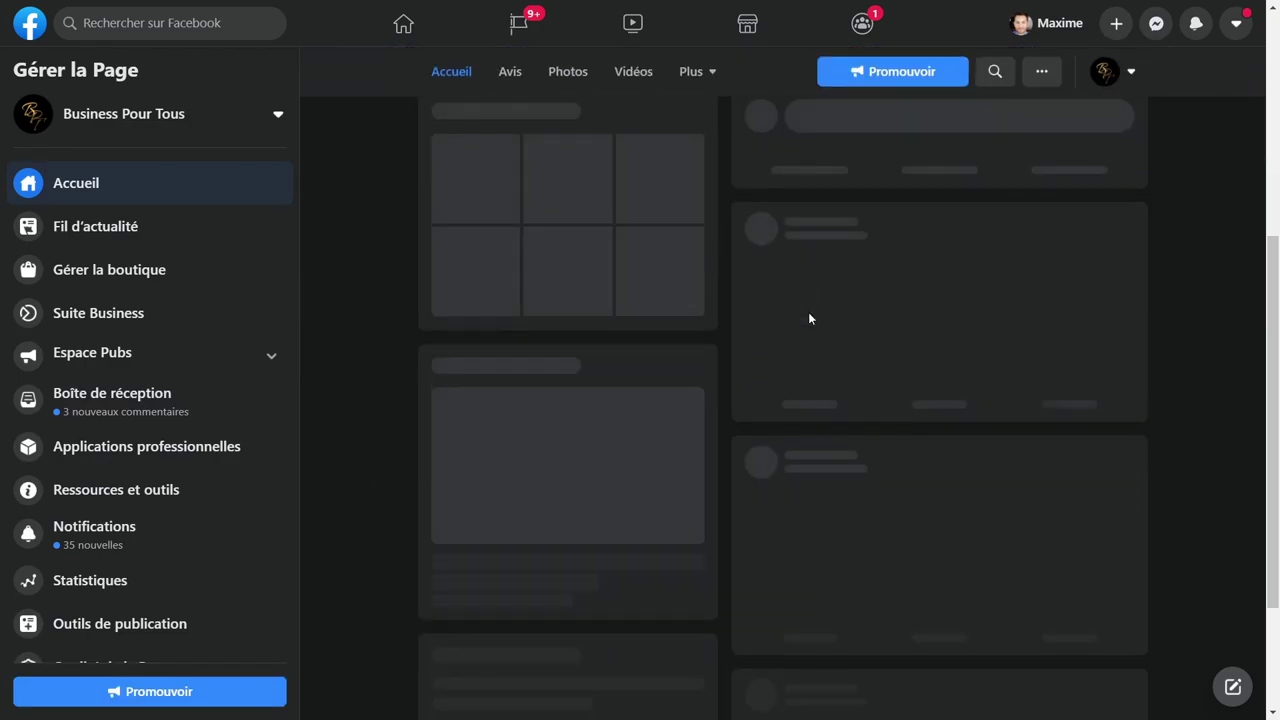
scroll(710, 370, "up", 4)
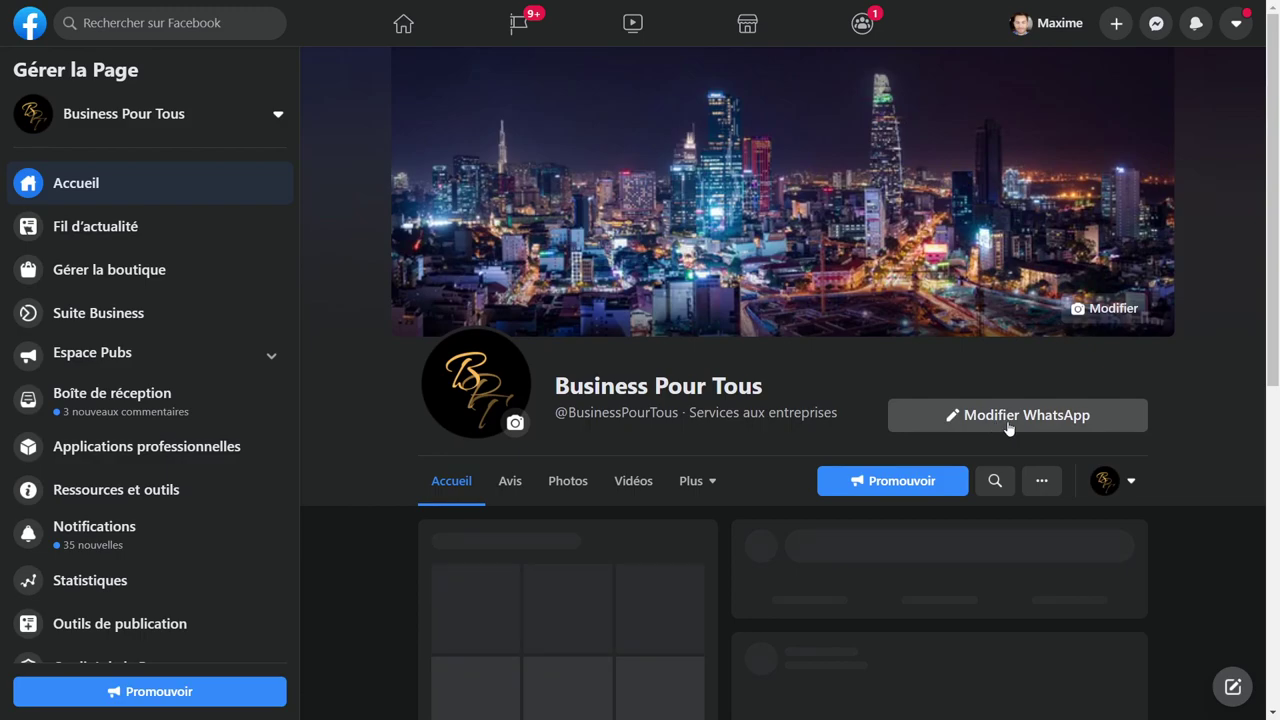
left_click(1237, 24)
left_click(1237, 24)
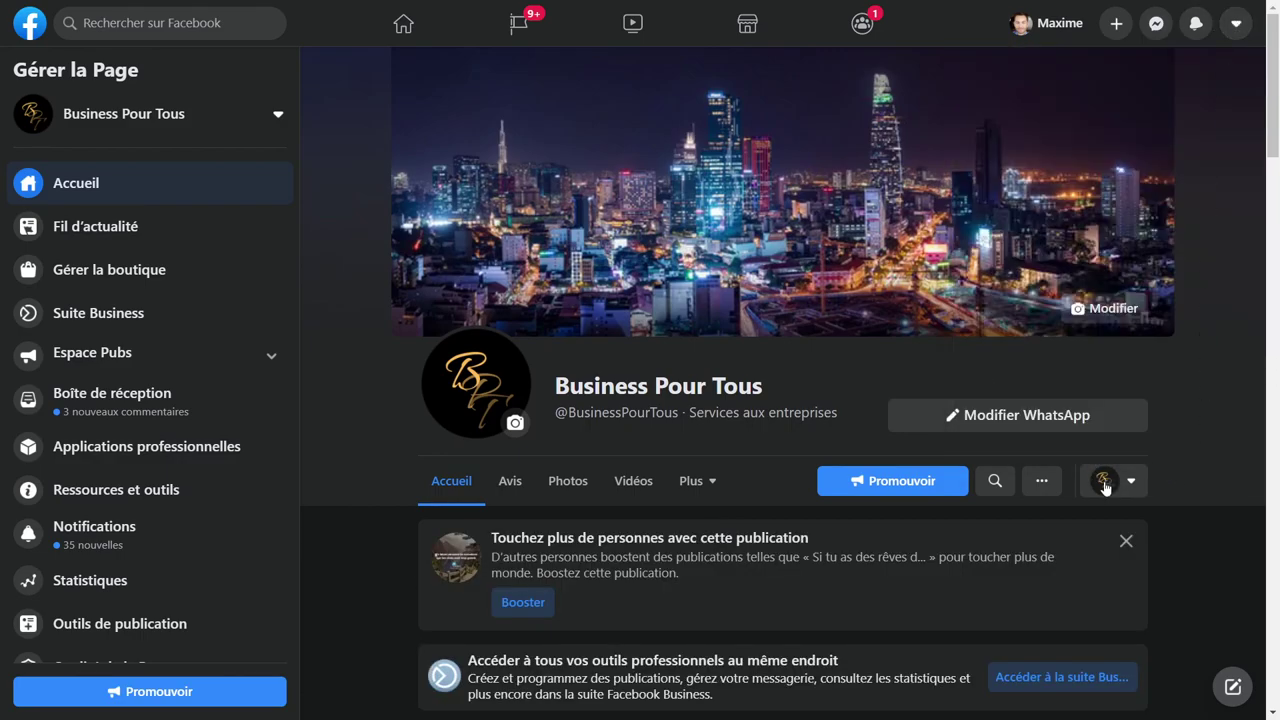
scroll(1128, 480, "down", 2)
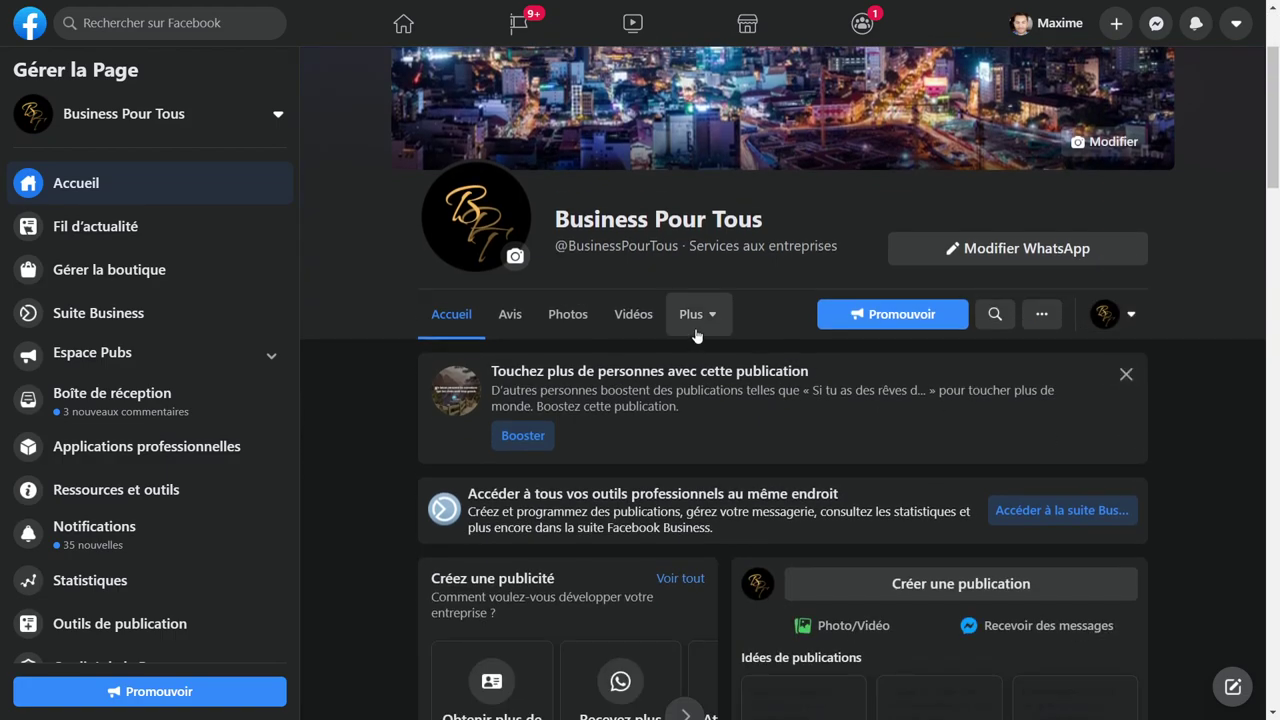
scroll(697, 335, "down", 1)
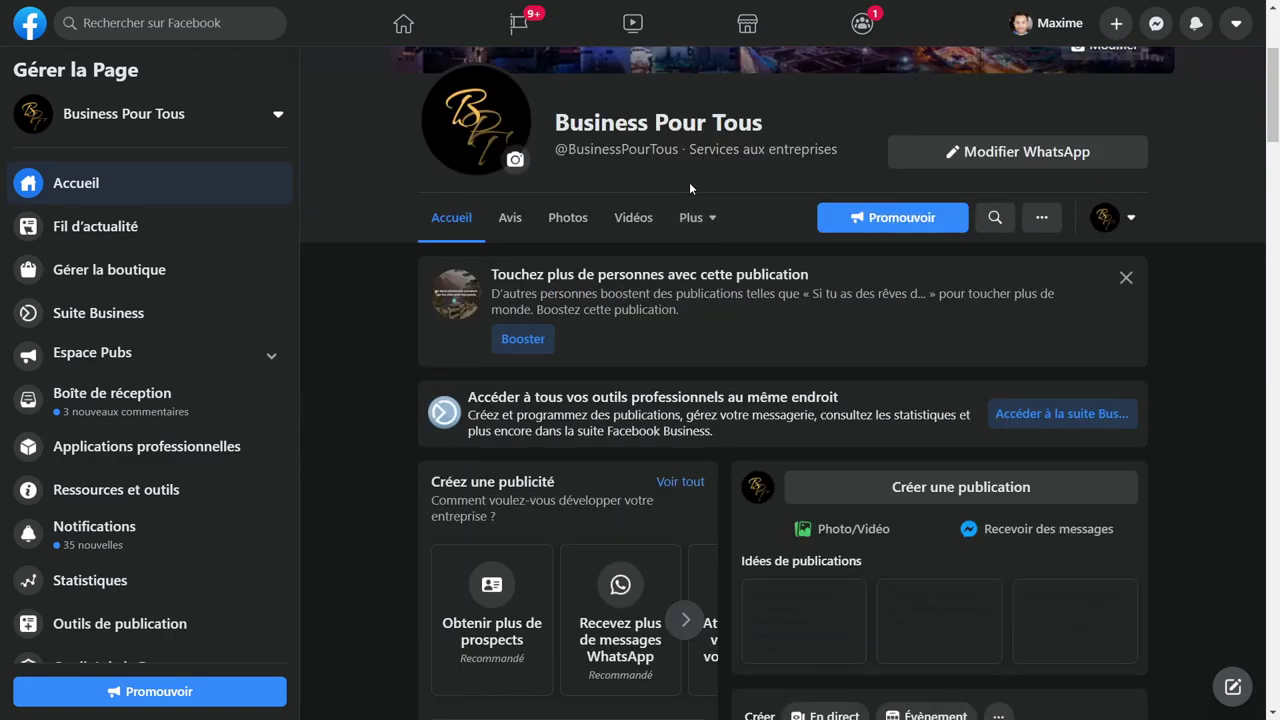
scroll(778, 190, "up", 2)
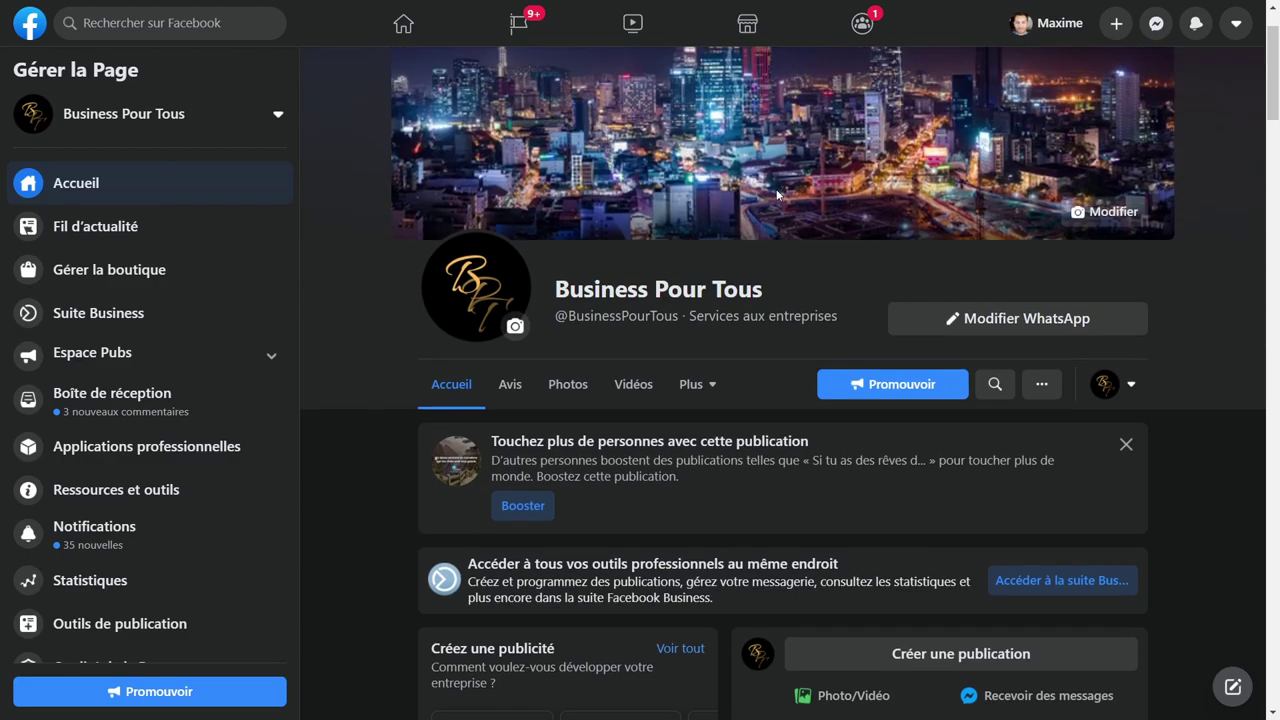
scroll(778, 194, "up", 1)
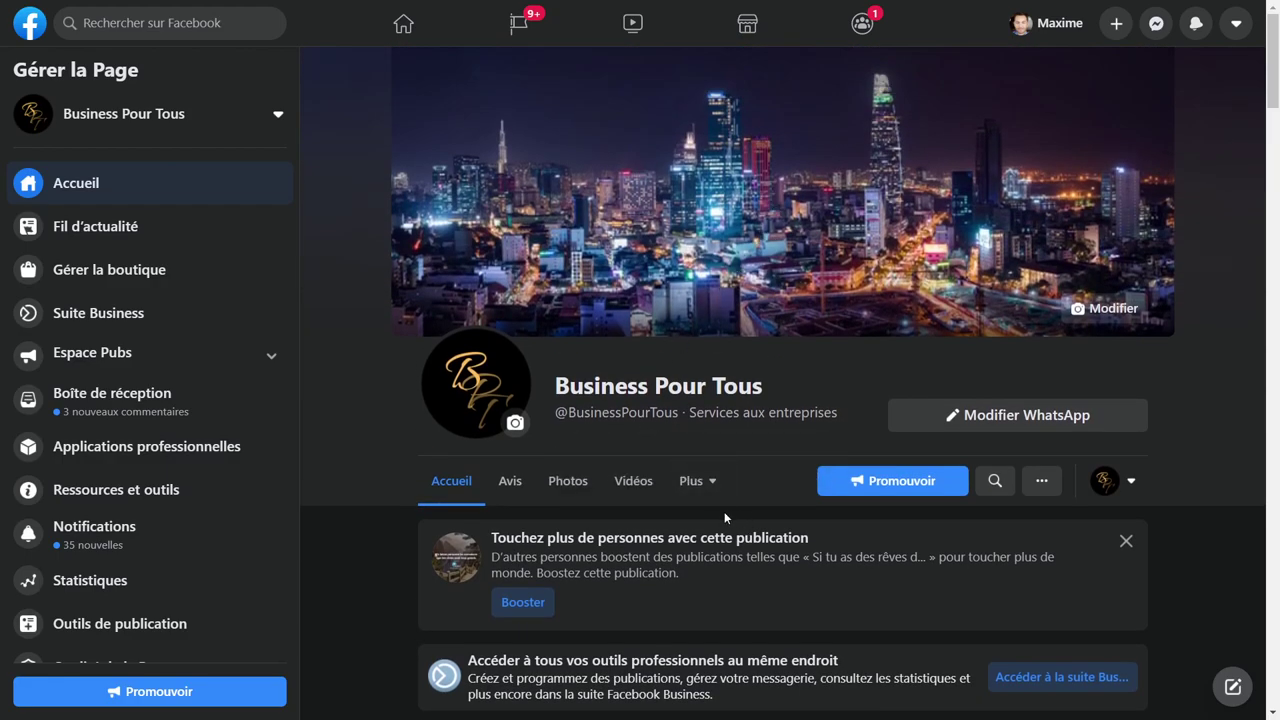
Step: Open the Facebook page's settings and highlight the link m.me/BusinessPourTous under Votre URL Messenger in the Messagerie settings
scroll(677, 517, "down", 3)
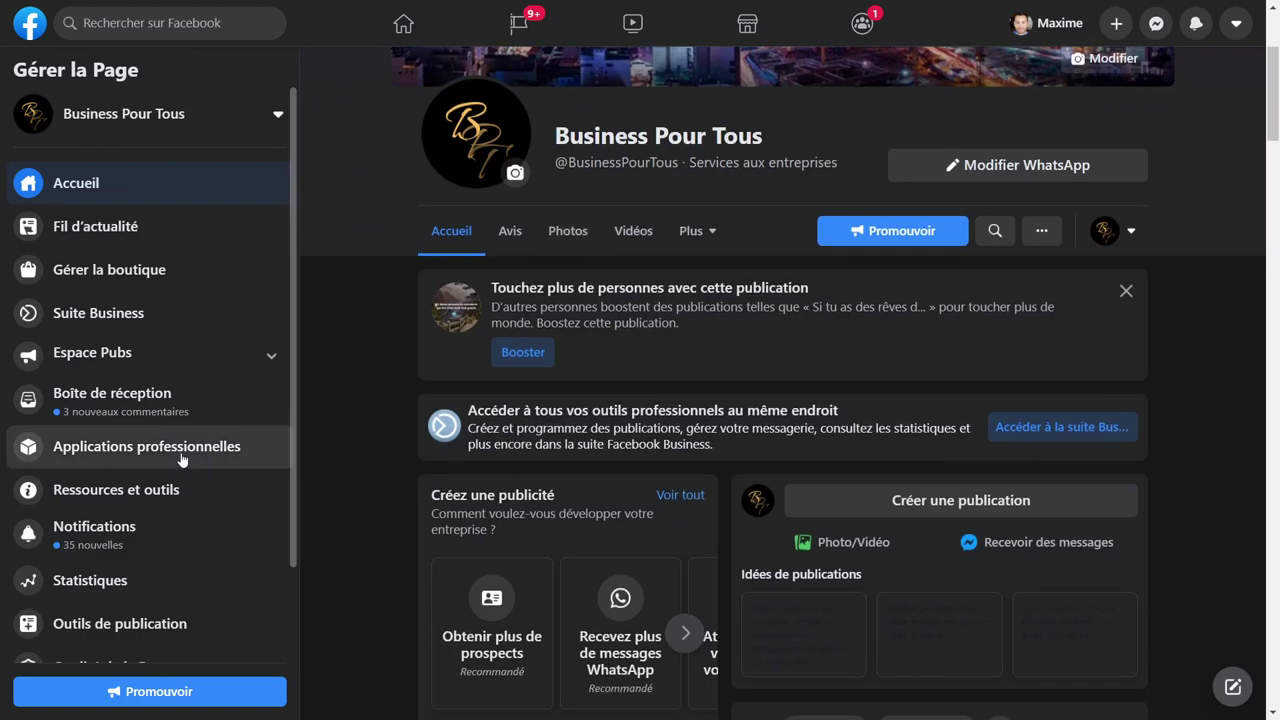
scroll(183, 459, "down", 1)
left_click(165, 655)
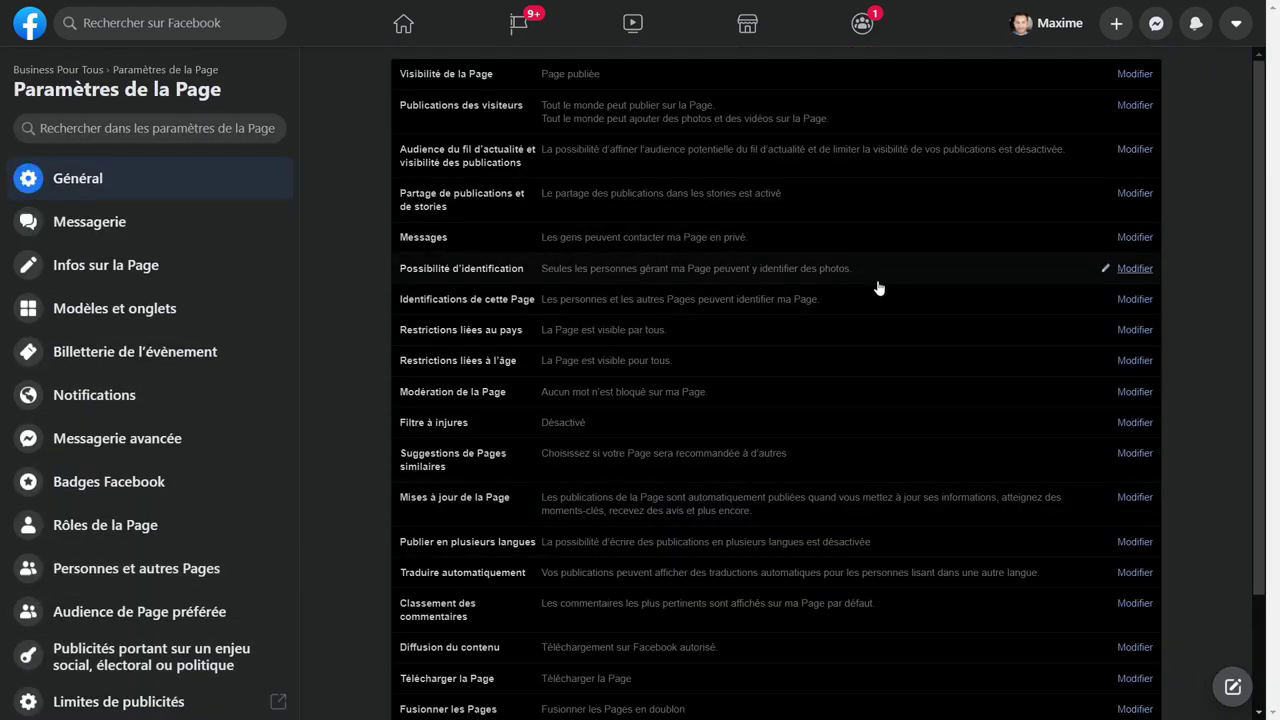
left_click(123, 232)
scroll(614, 258, "down", 3)
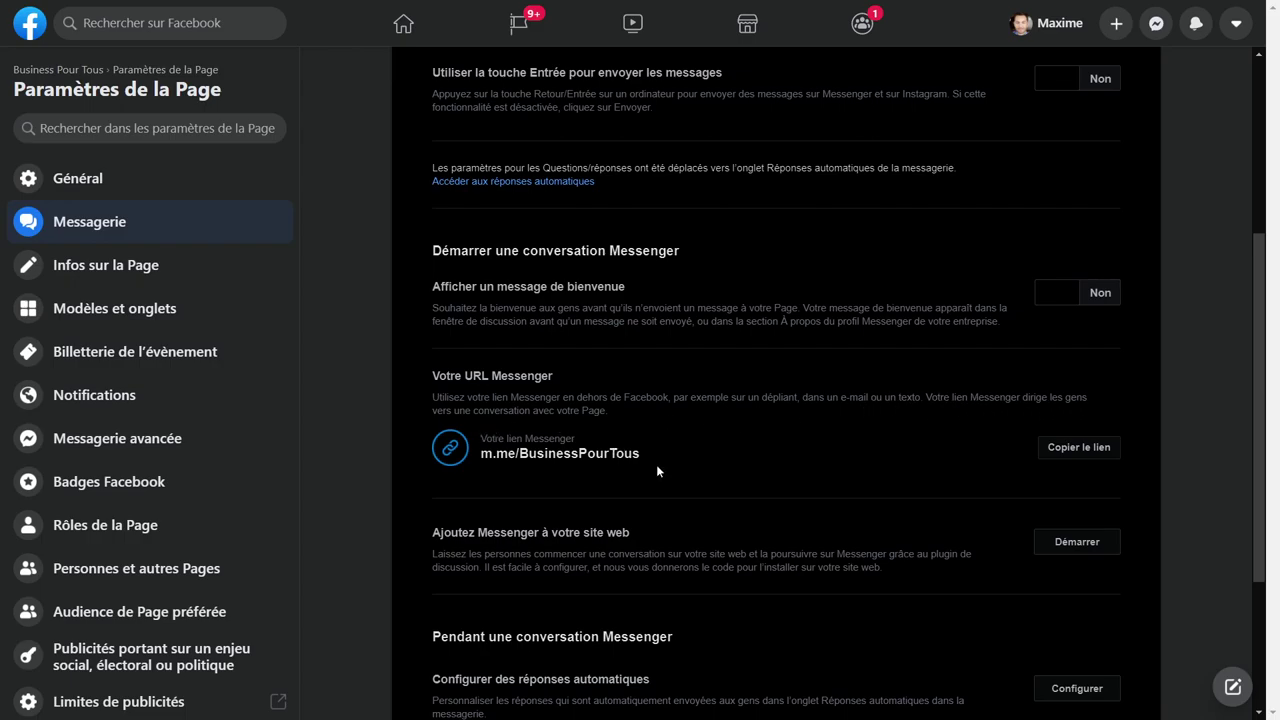
left_click_drag(645, 459, 486, 461)
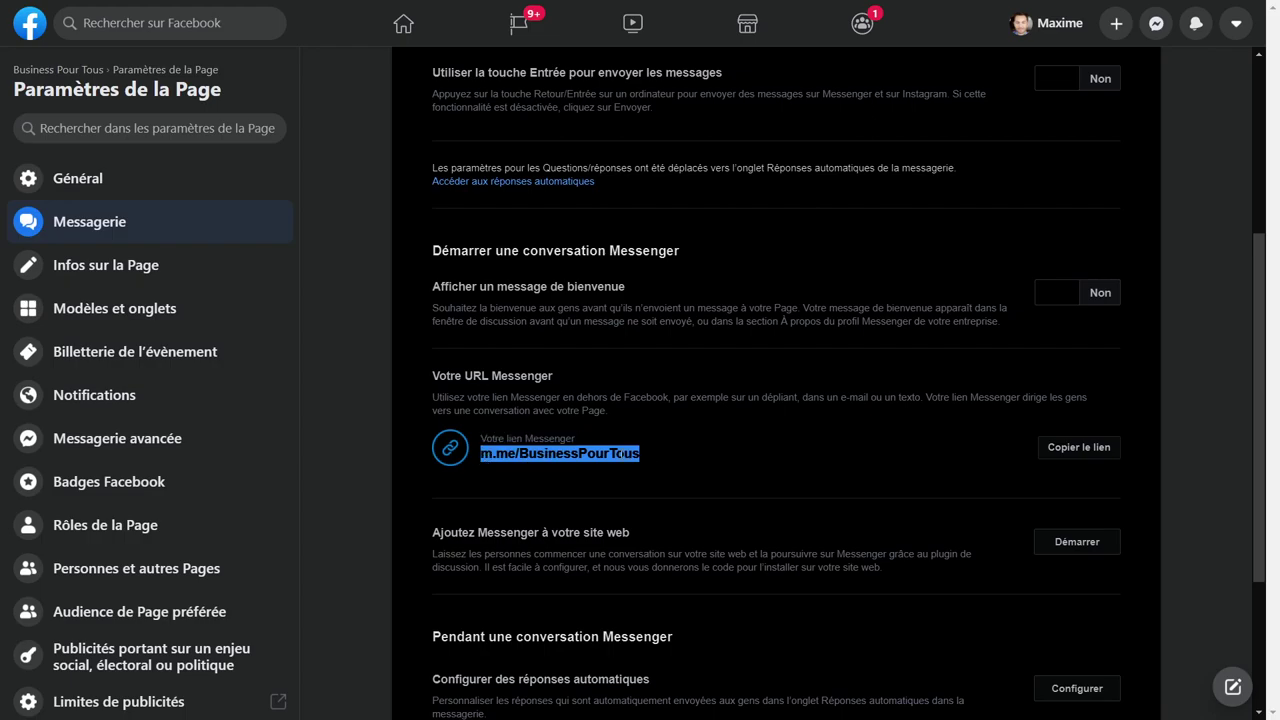
Step: Switch back to Chatfuel and examine the Messenger extensions URL and the Plan Pro offer under Configurer
key("ctrl+Tab")
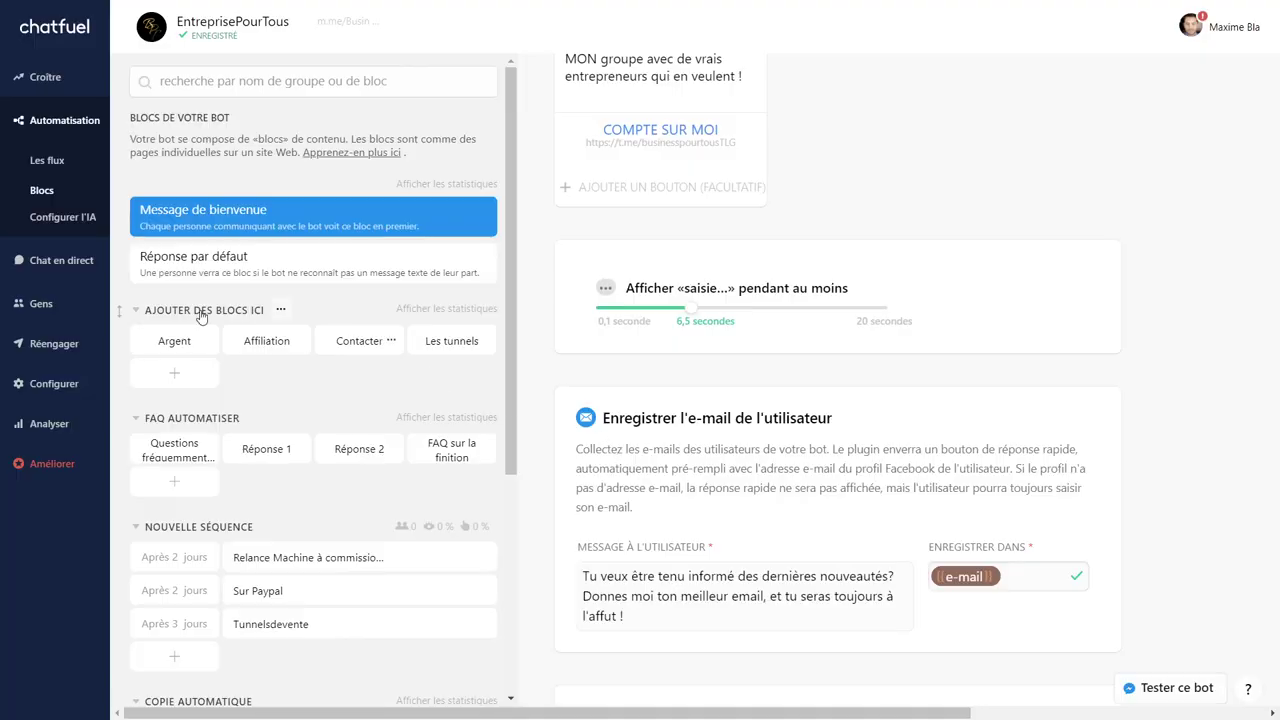
left_click(53, 385)
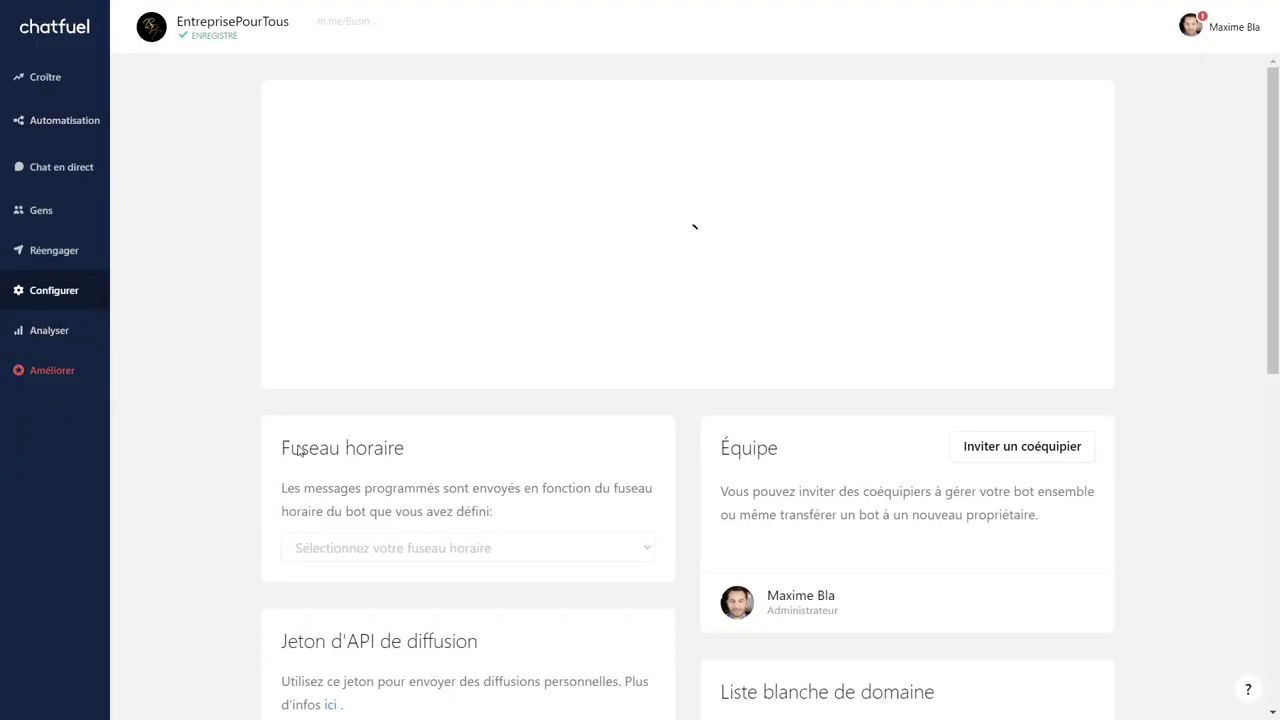
scroll(309, 380, "down", 5)
scroll(388, 391, "down", 6)
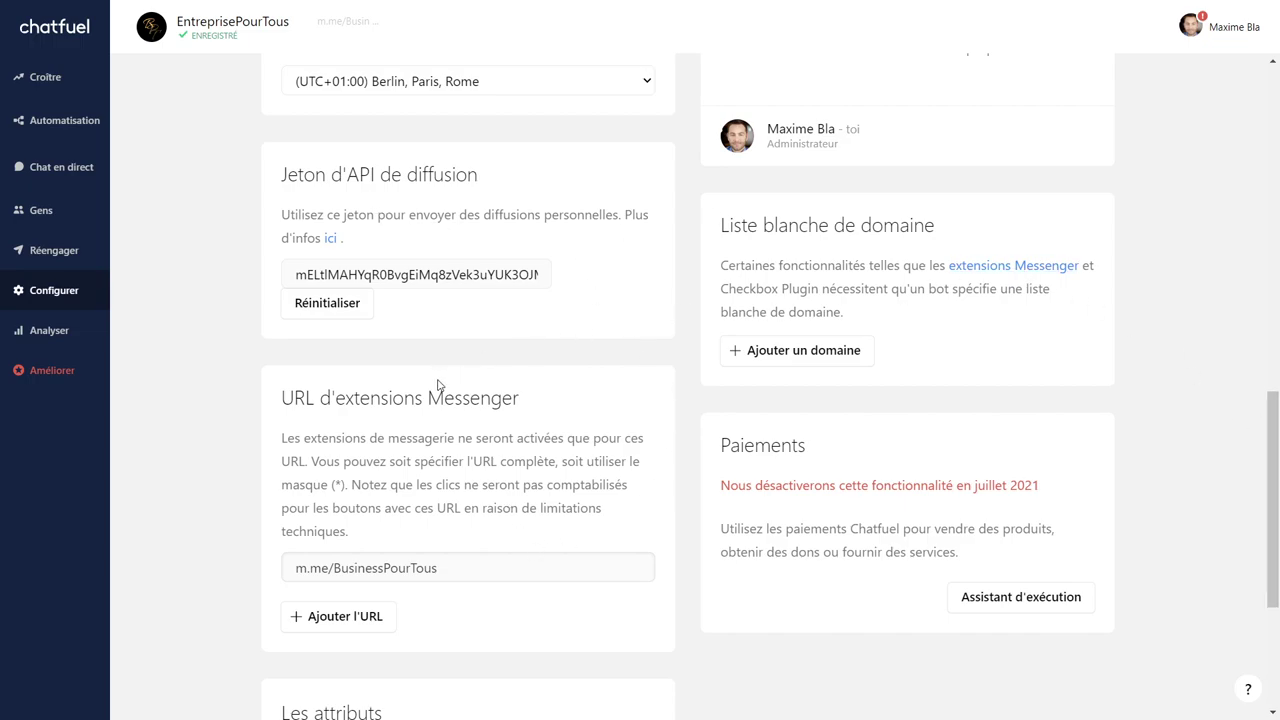
scroll(385, 355, "up", 10)
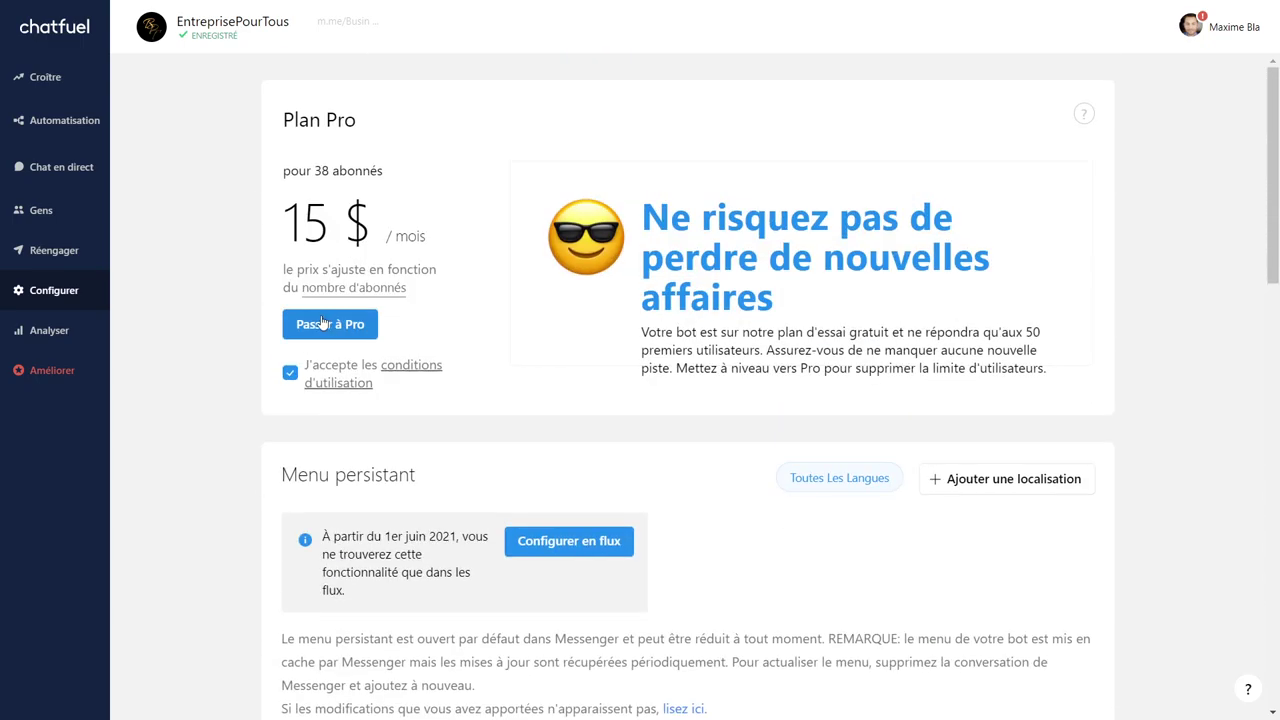